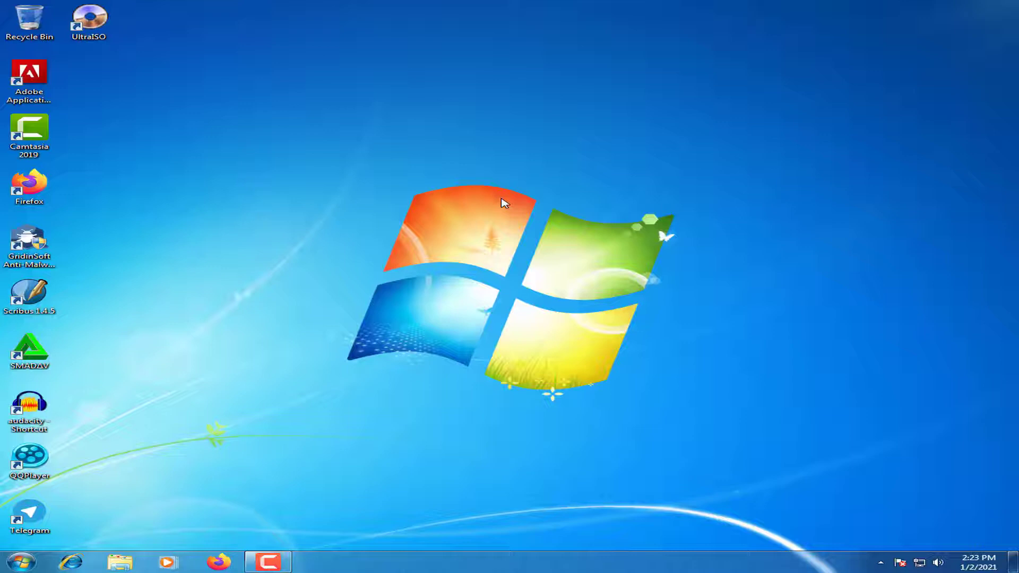
# Step: Refresh the desktop, then create and close the blank Word documents
pyautogui.rightClick(506, 155)
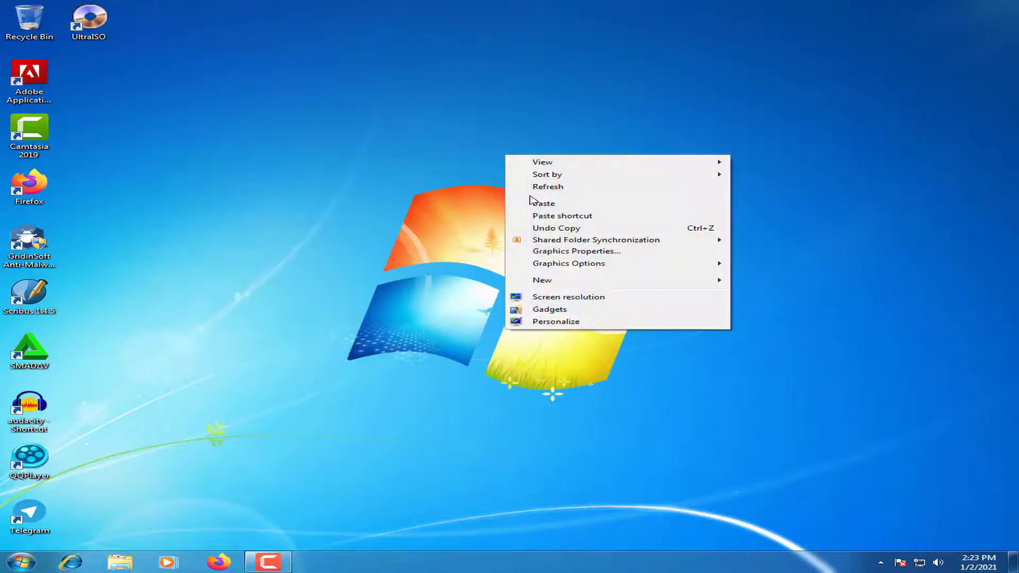
pyautogui.click(532, 188)
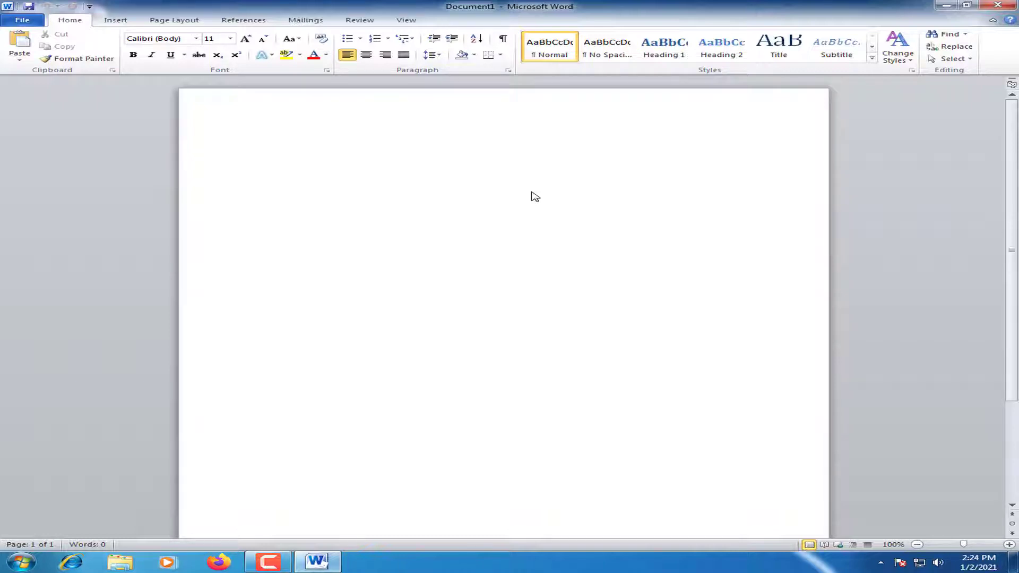
pyautogui.hotkey('ctrl', 'n')
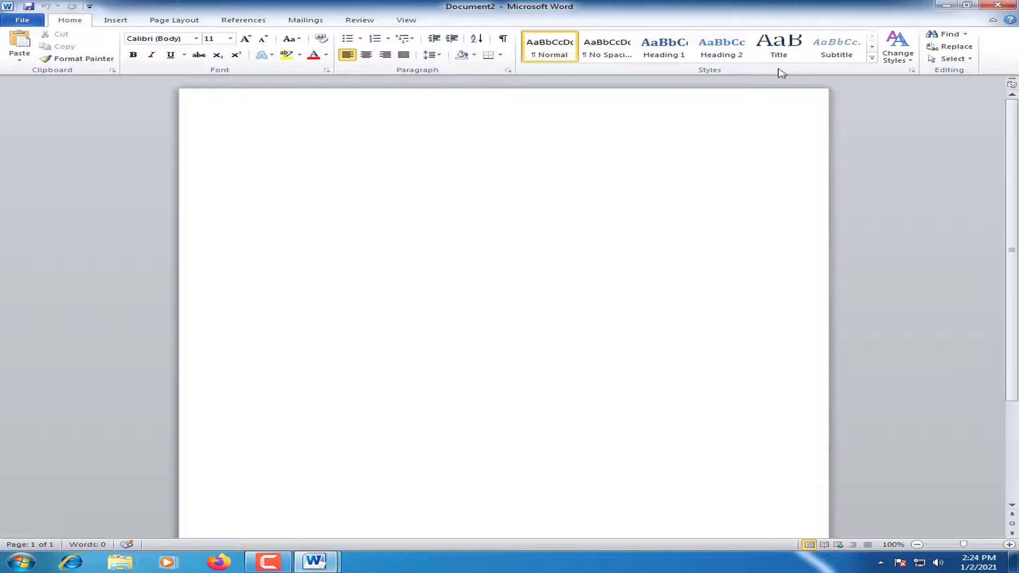
pyautogui.click(998, 4)
pyautogui.click(997, 5)
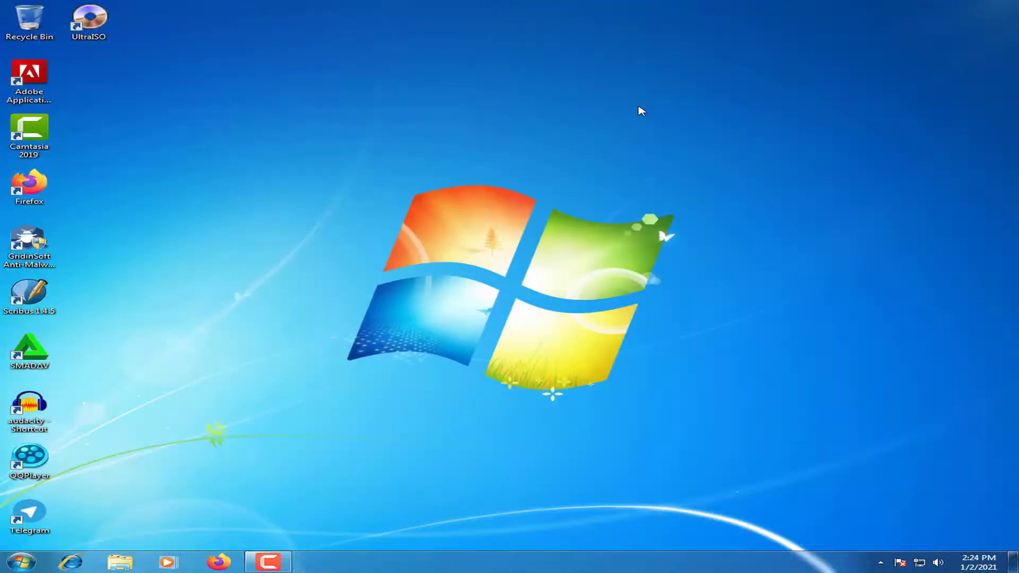
# Step: Refresh the desktop again, toggle the Start menu and close the blank Word document
pyautogui.rightClick(637, 106)
pyautogui.click(659, 138)
pyautogui.click(21, 561)
pyautogui.click(530, 230)
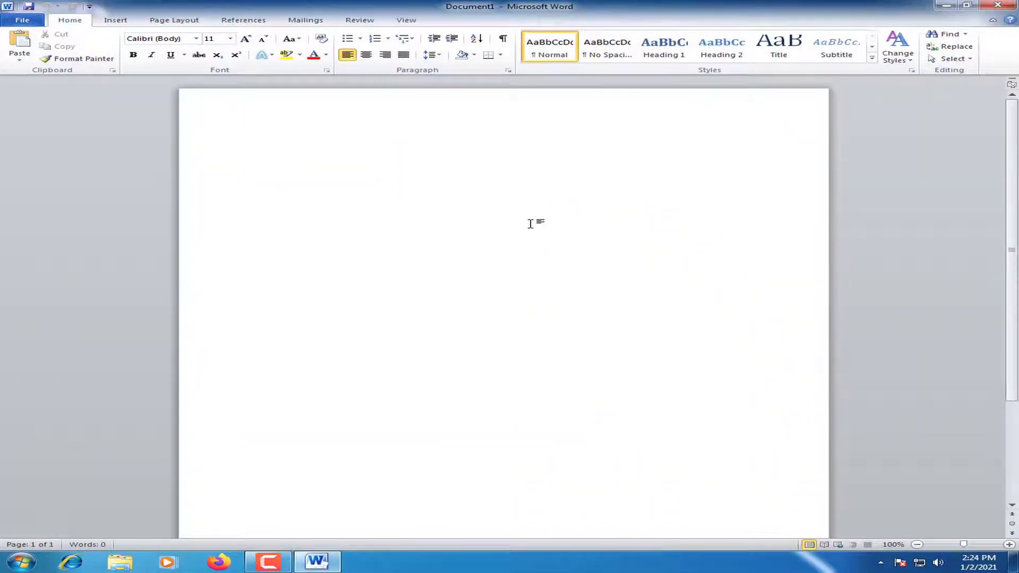
pyautogui.click(996, 6)
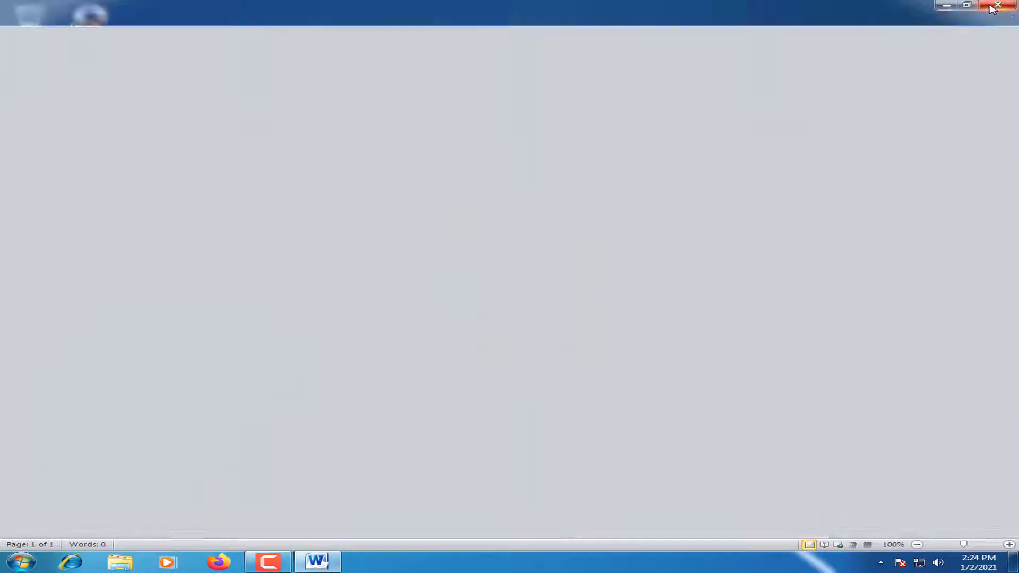
# Step: Open Properties for Microsoft Word 2010 under All Programs > Microsoft Office
pyautogui.click(14, 567)
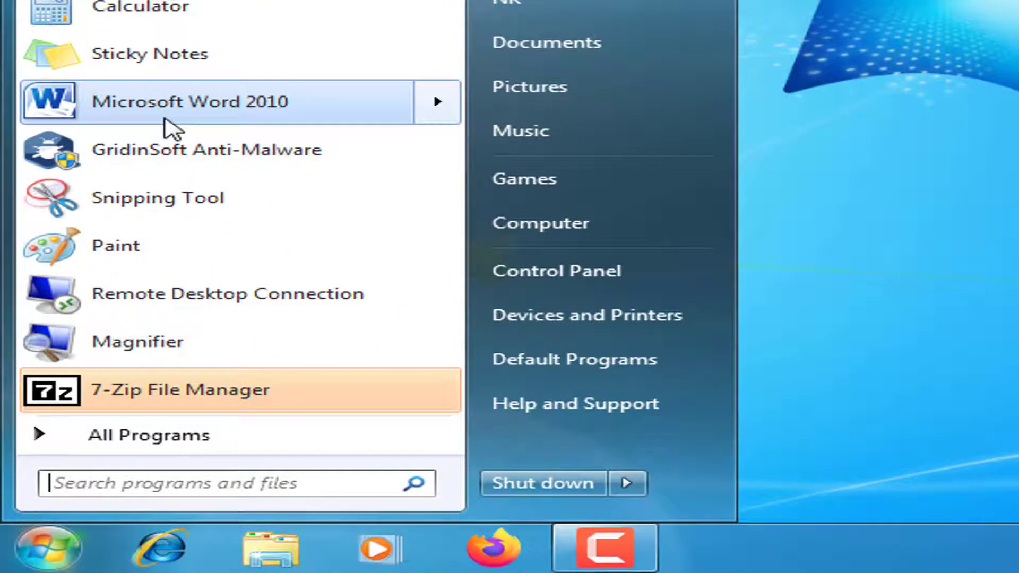
pyautogui.moveTo(166, 119)
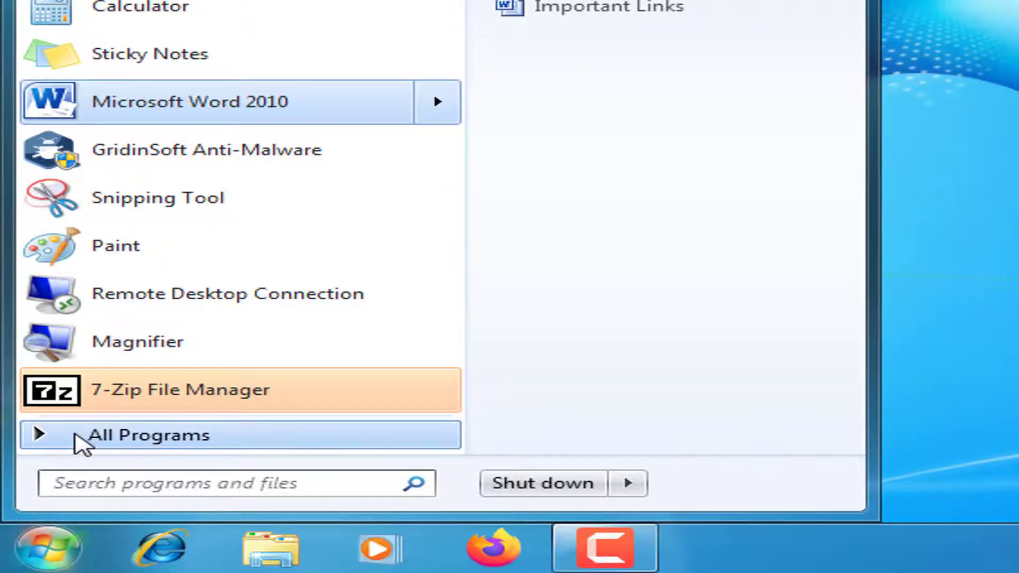
pyautogui.click(79, 443)
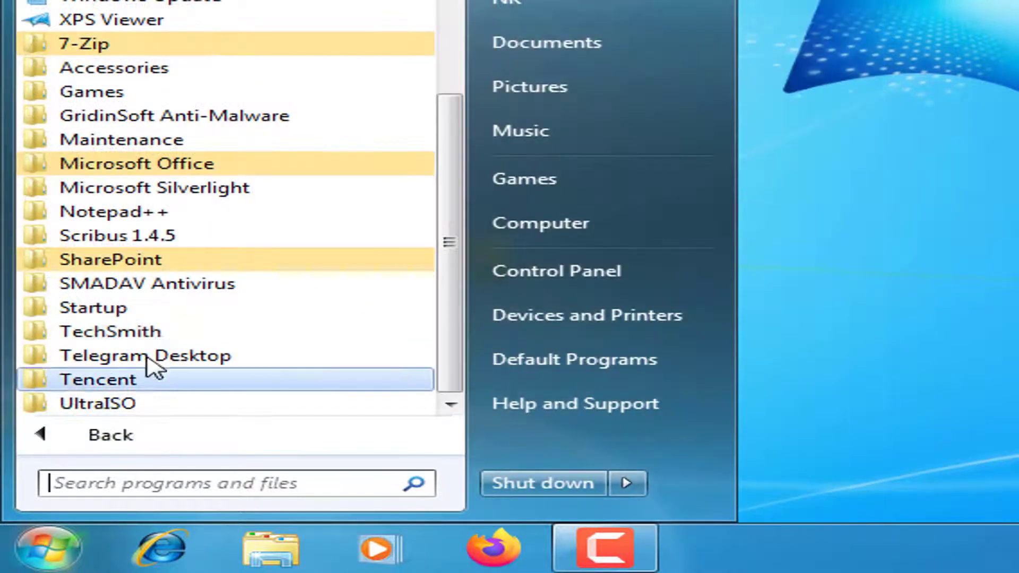
pyautogui.click(200, 169)
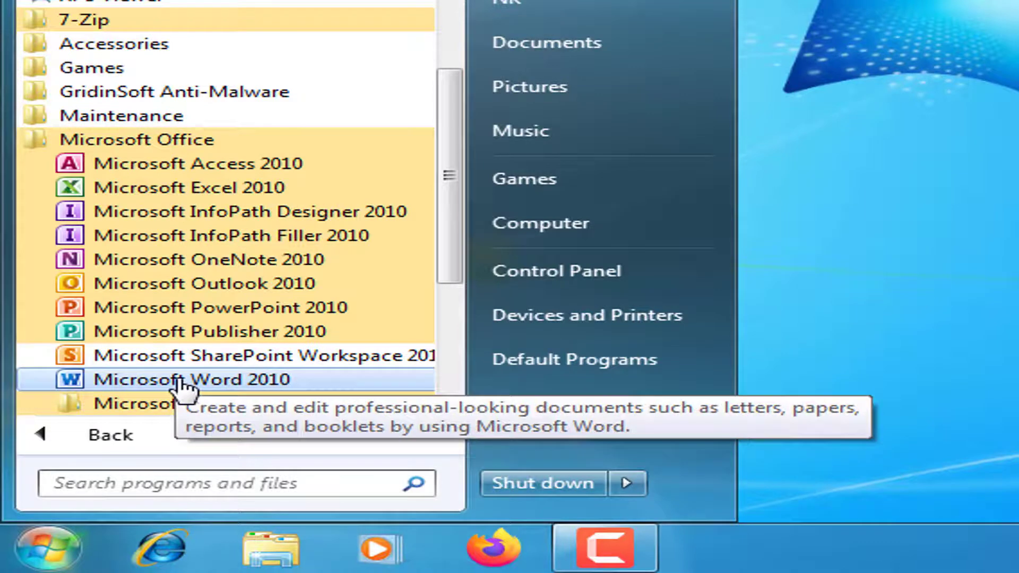
pyautogui.rightClick(178, 387)
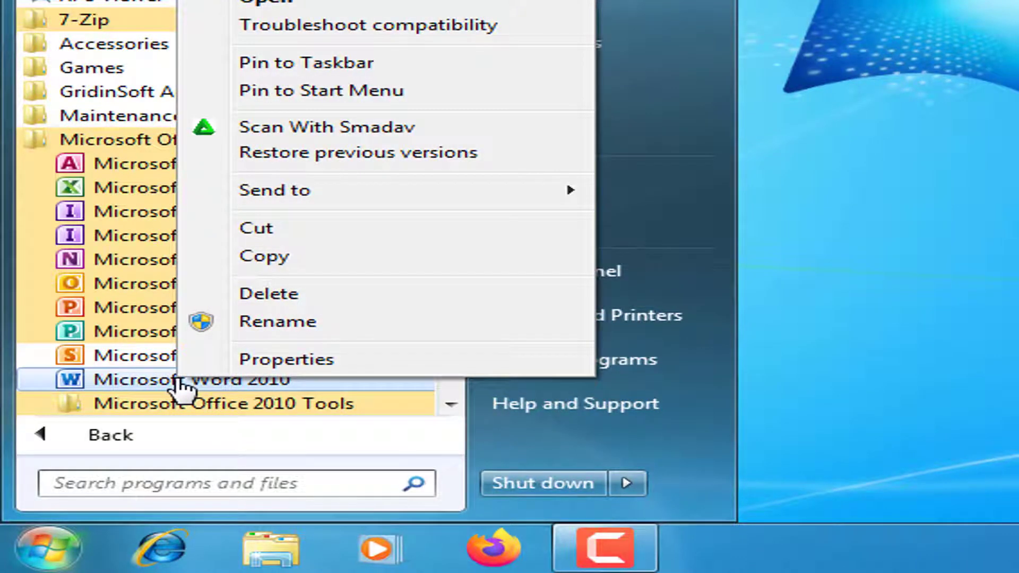
pyautogui.click(245, 360)
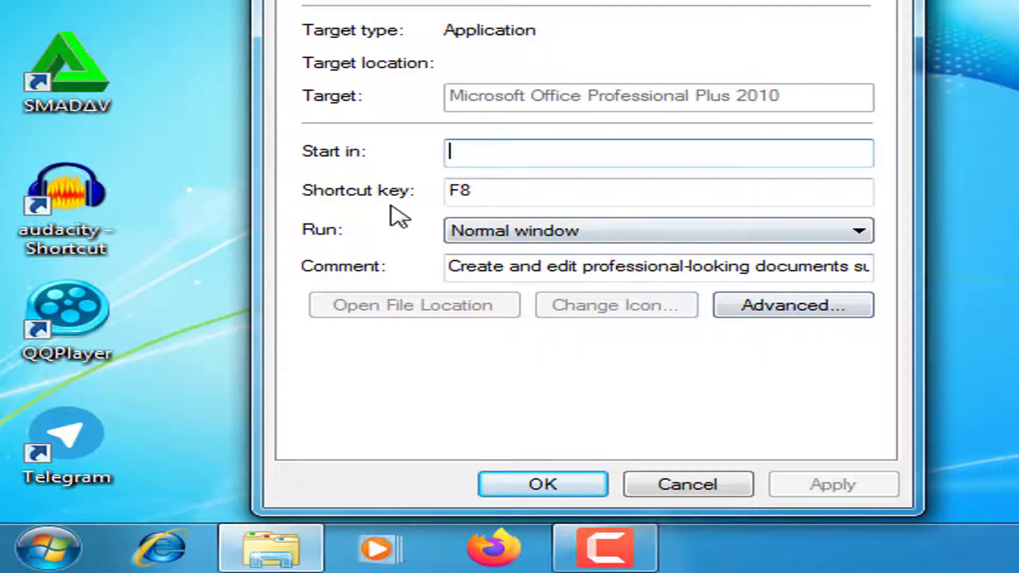
# Step: Try 1, F1 and Ctrl+Alt+L as Word's shortcut key, testing that Ctrl+Alt+L launches Word
pyautogui.click(515, 198)
pyautogui.press('BackSpace')
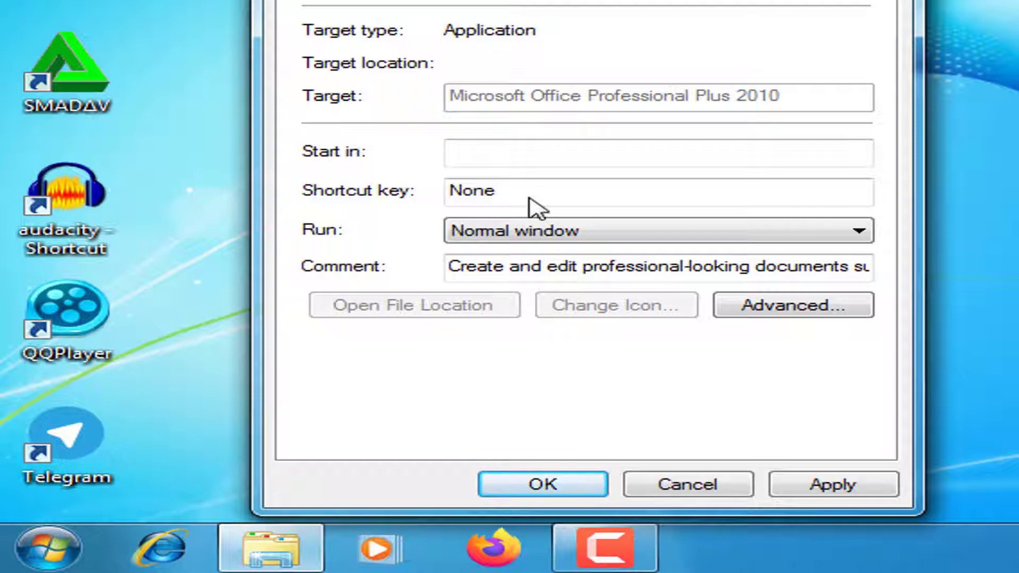
pyautogui.press('KP_1')
pyautogui.press('F1')
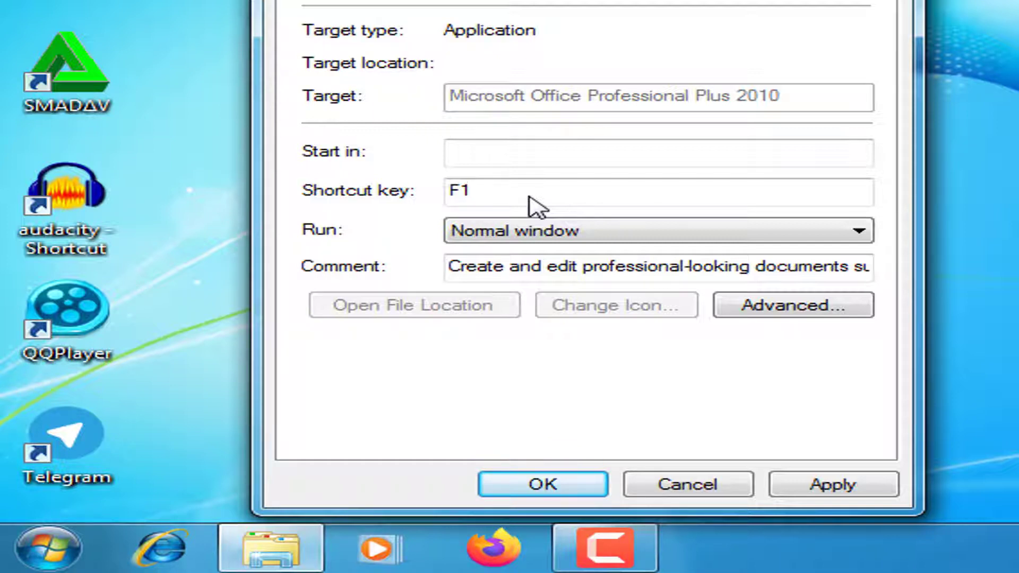
pyautogui.press('BackSpace')
pyautogui.hotkey('ctrl', 'alt')
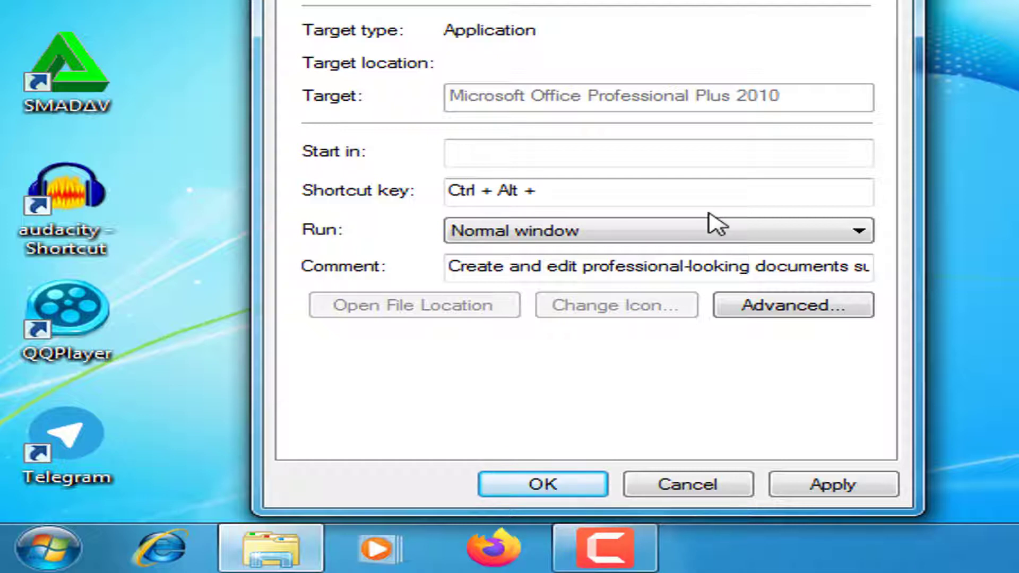
pyautogui.hotkey('ctrl', 'alt', 'l')
pyautogui.press('BackSpace')
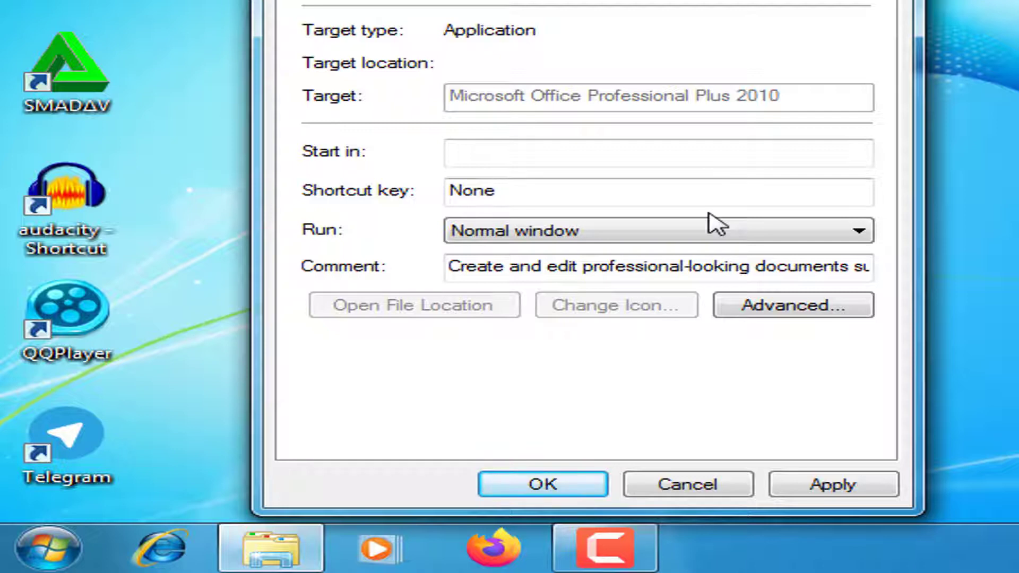
pyautogui.hotkey('ctrl', 'alt', 'l')
pyautogui.hotkey('alt', 'F4')
# Step: Apply the cleared key with administrator permission, then re-enter F8 and apply it
pyautogui.click(849, 484)
pyautogui.click(663, 236)
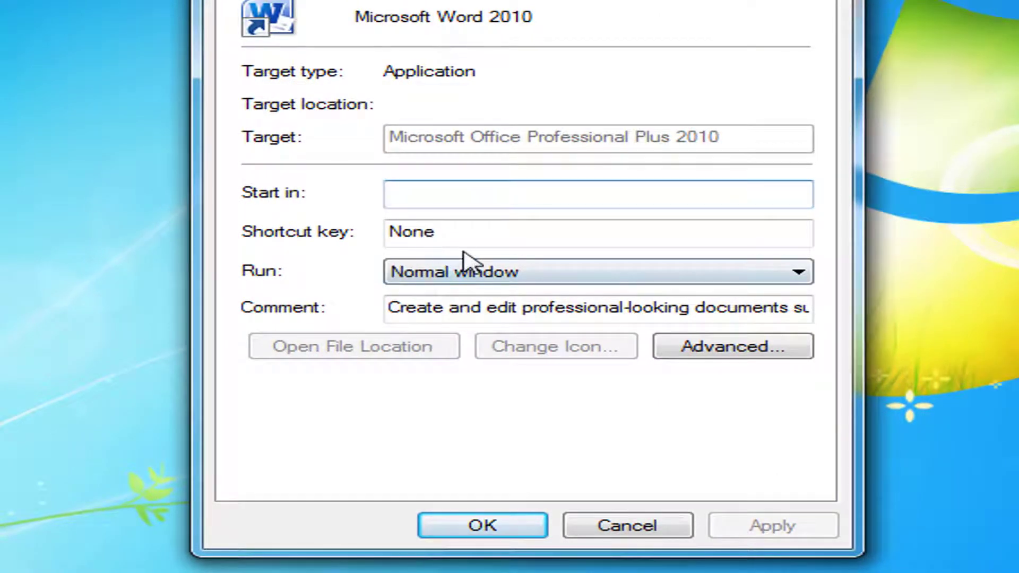
pyautogui.click(459, 245)
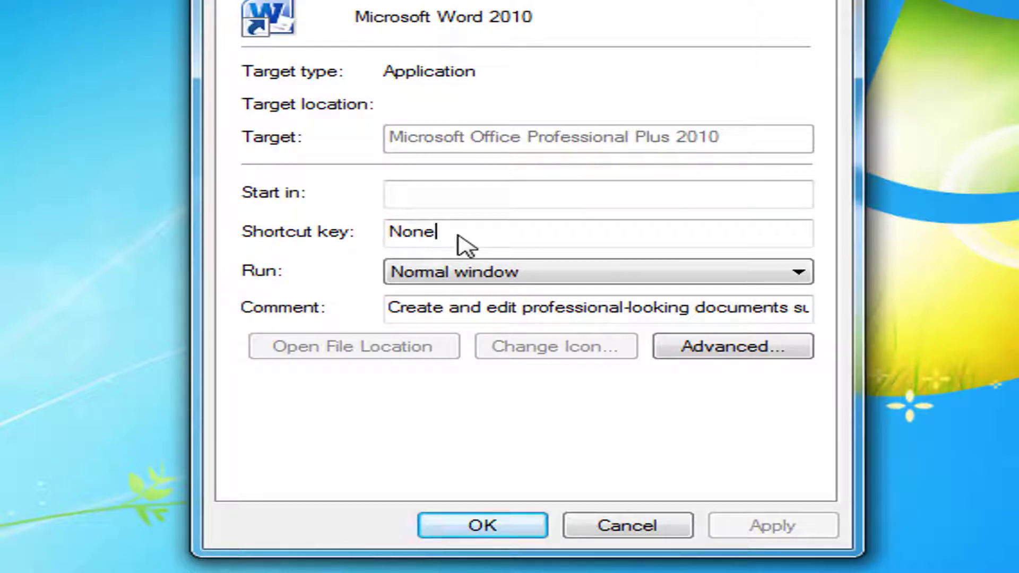
pyautogui.press('F8')
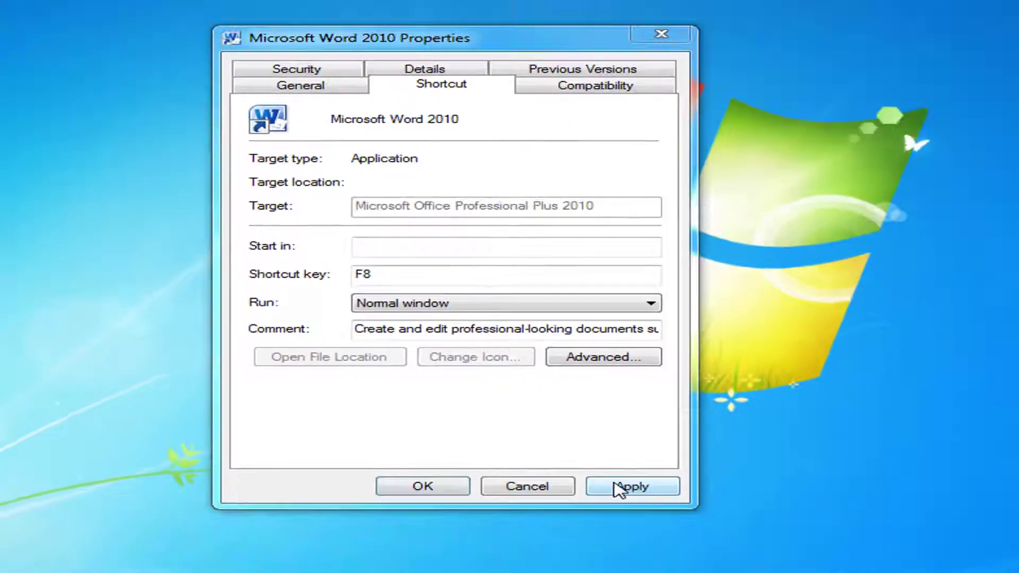
pyautogui.click(773, 525)
# Step: Approve the change, verify F8 launches Word, close Word and accept the Properties dialog
pyautogui.click(405, 337)
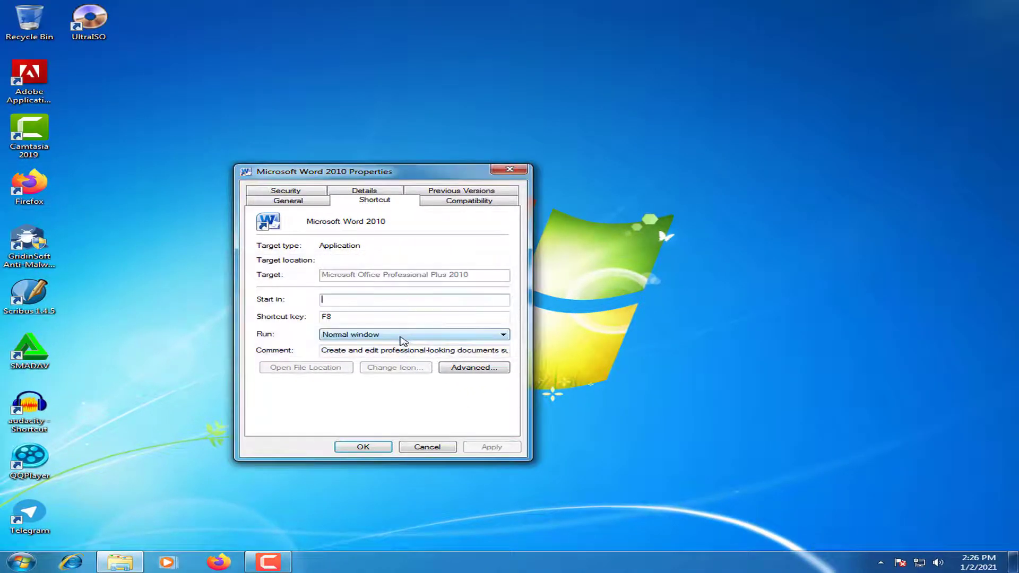
pyautogui.press('F8')
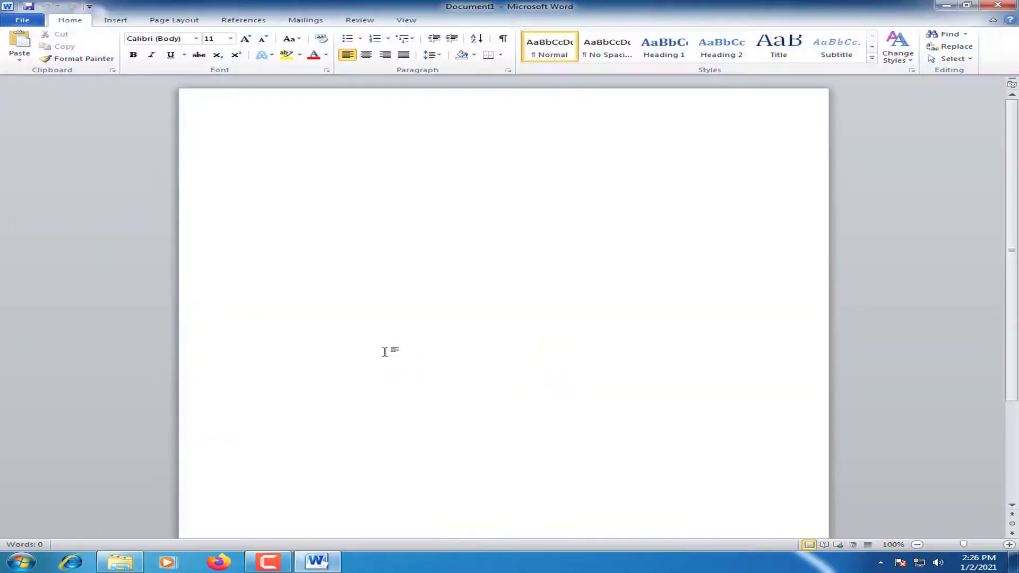
pyautogui.click(998, 5)
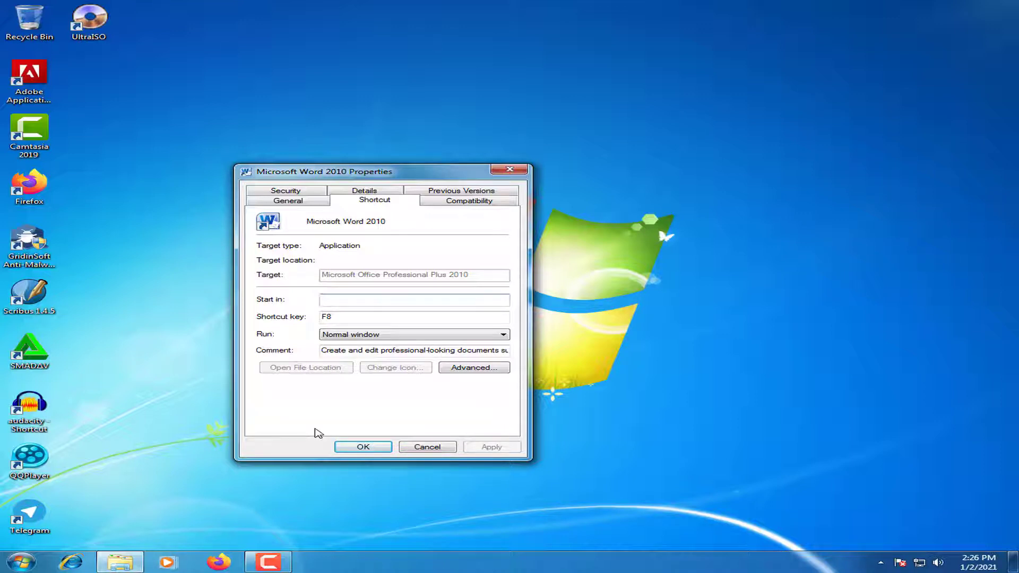
pyautogui.click(362, 447)
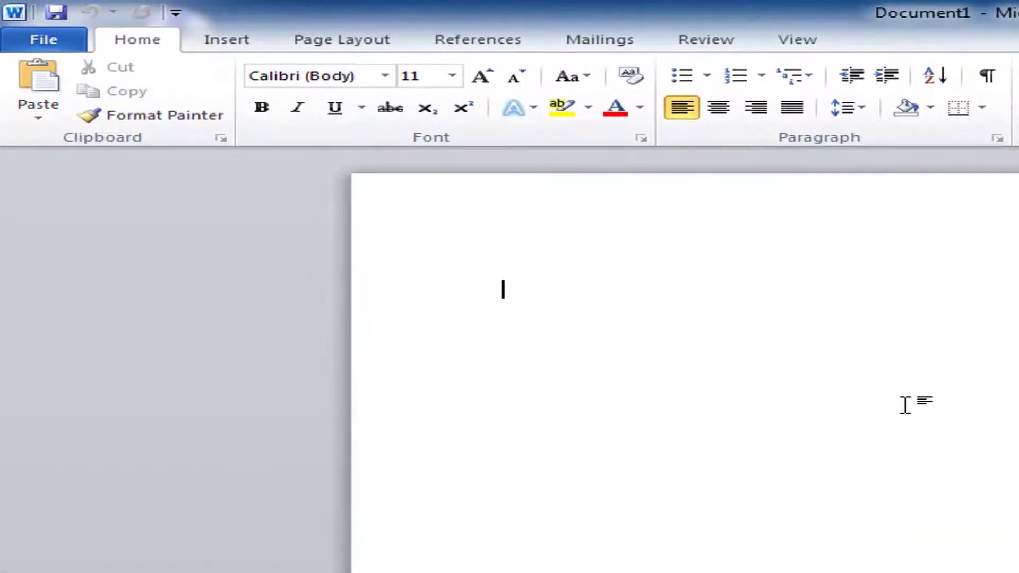
# Step: Type =rand(), add the missing 'a', and expand it into three sample paragraphs of 185 words
pyautogui.write('=rn')
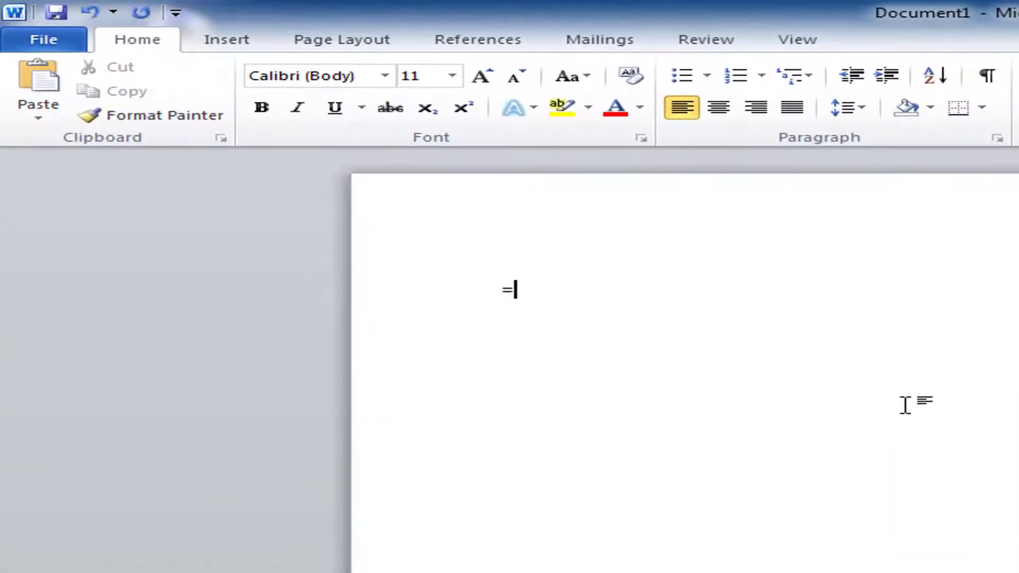
pyautogui.write('d()')
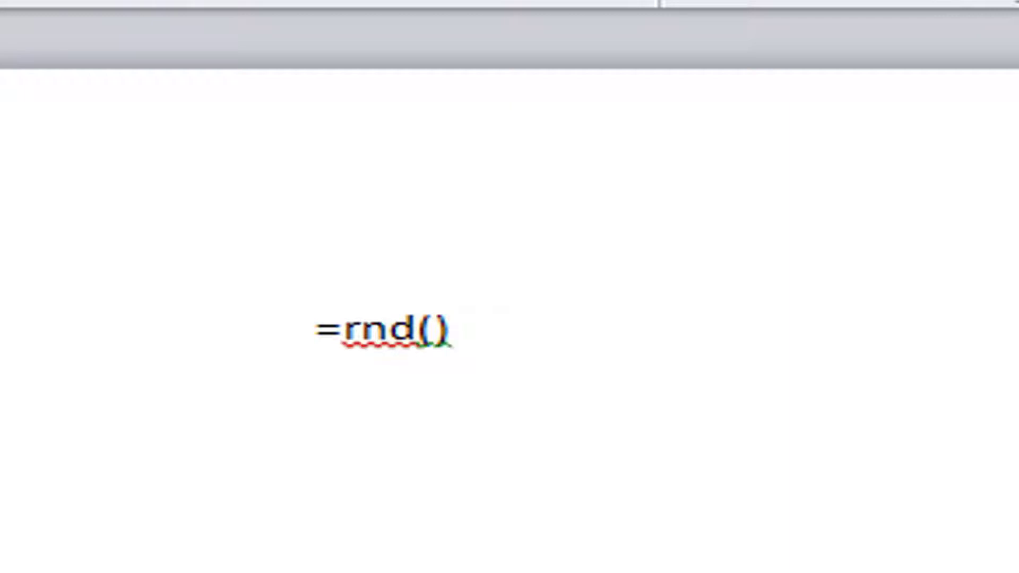
pyautogui.press('Return')
pyautogui.press('Return')
pyautogui.press('Left')
pyautogui.press('Left')
pyautogui.press('Left')
pyautogui.press('Left')
pyautogui.write('a')
pyautogui.press('Right')
pyautogui.press('Right')
pyautogui.press('Right')
pyautogui.press('Right')
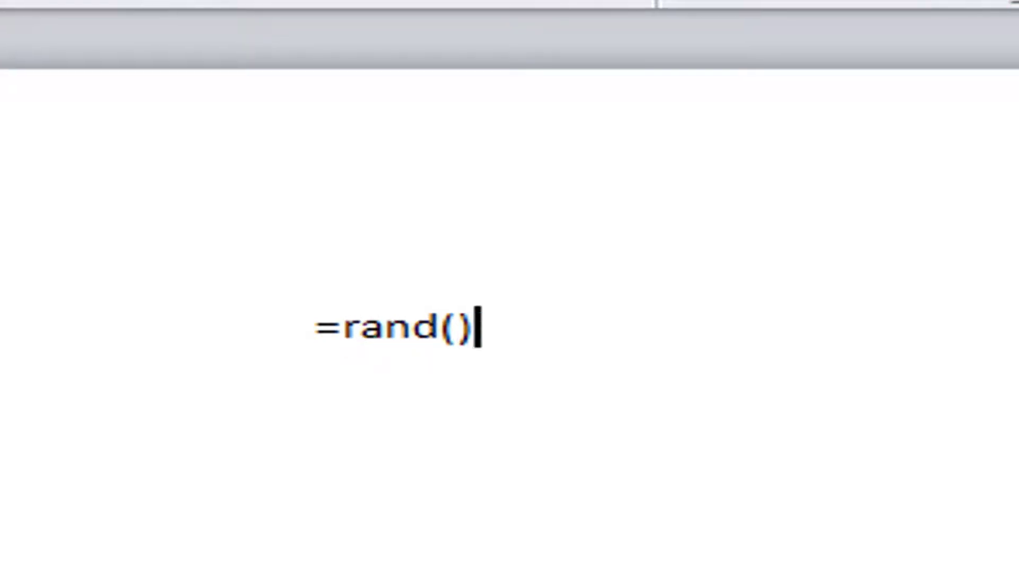
pyautogui.press('Return')
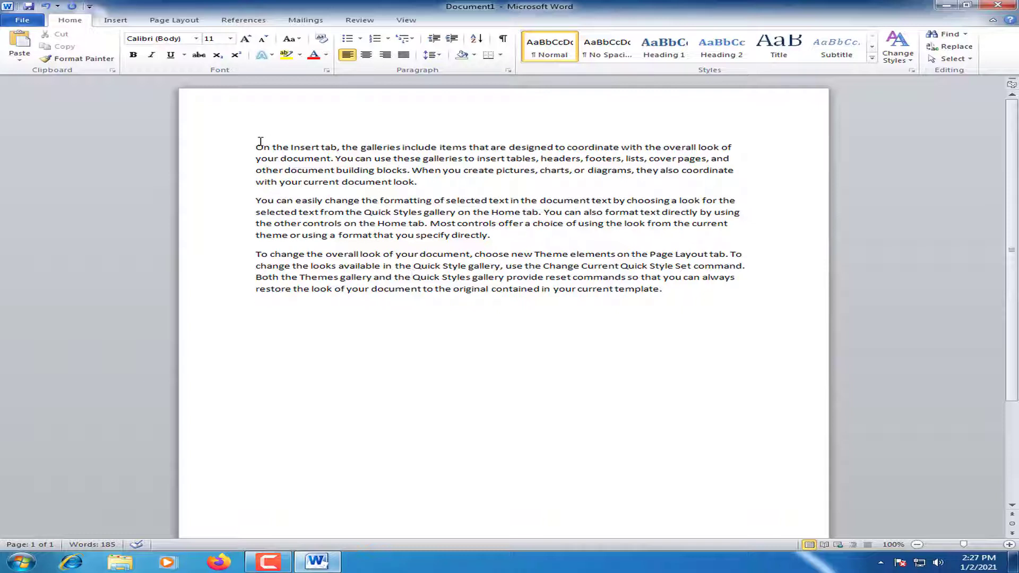
# Step: Copy the first paragraph's opening text, paste it on a new line, then undo the paste
pyautogui.moveTo(256, 144); pyautogui.dragTo(404, 157)
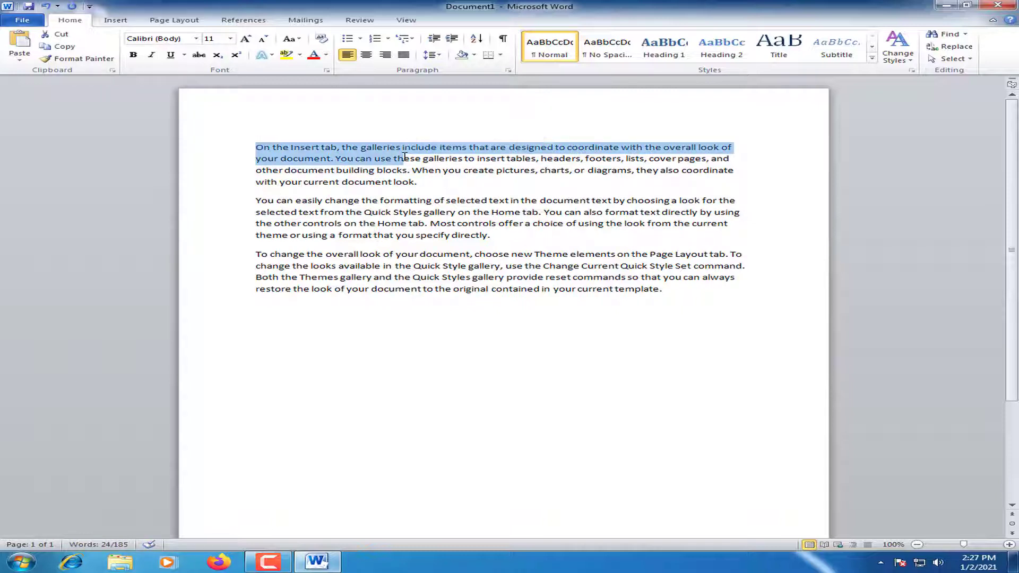
pyautogui.hotkey('ctrl', 'c')
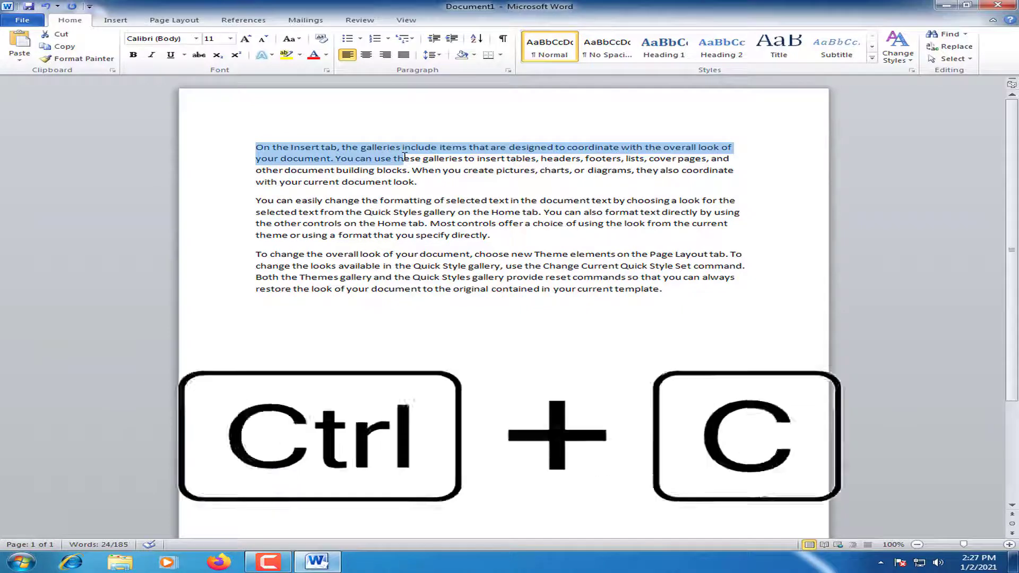
pyautogui.click(426, 183)
pyautogui.press('Return')
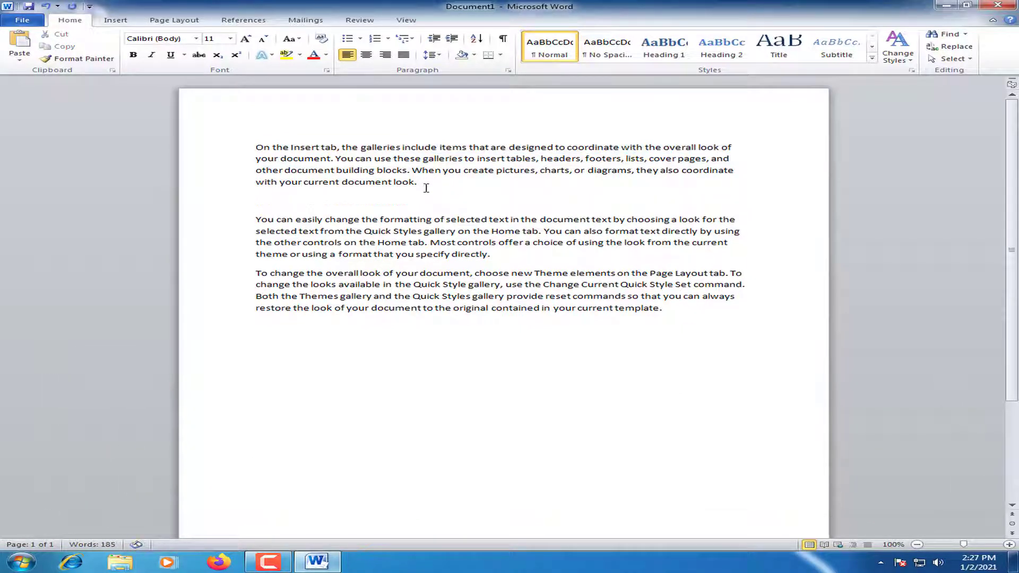
pyautogui.hotkey('ctrl', 'v')
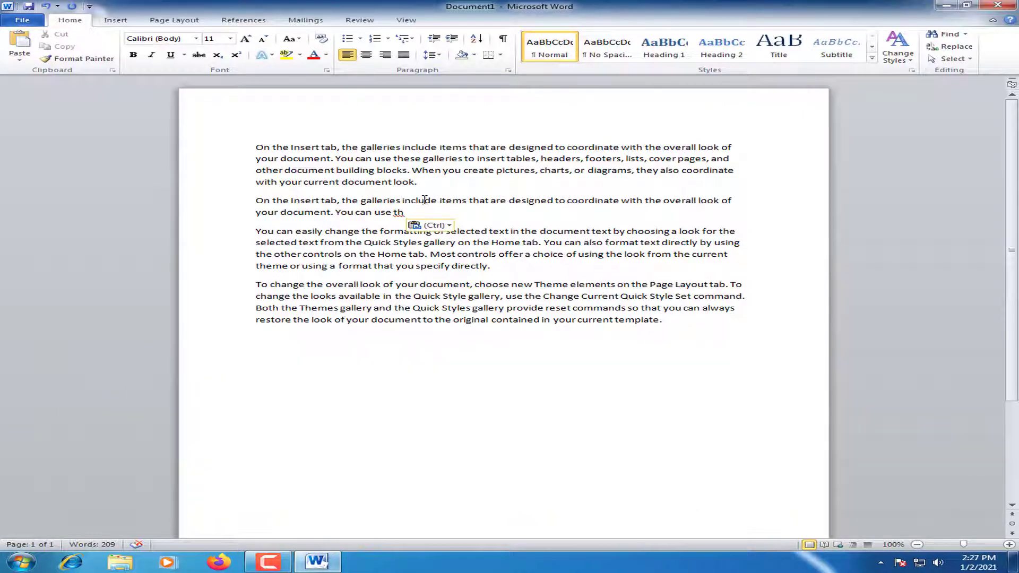
pyautogui.hotkey('ctrl', 'z')
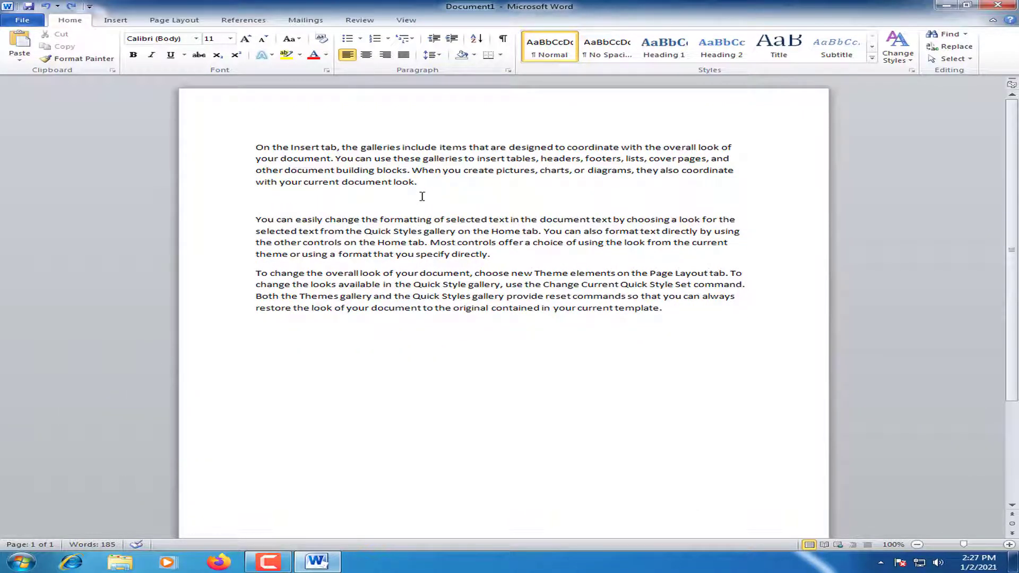
# Step: Remove the blank line and undo back to an empty page
pyautogui.press('BackSpace')
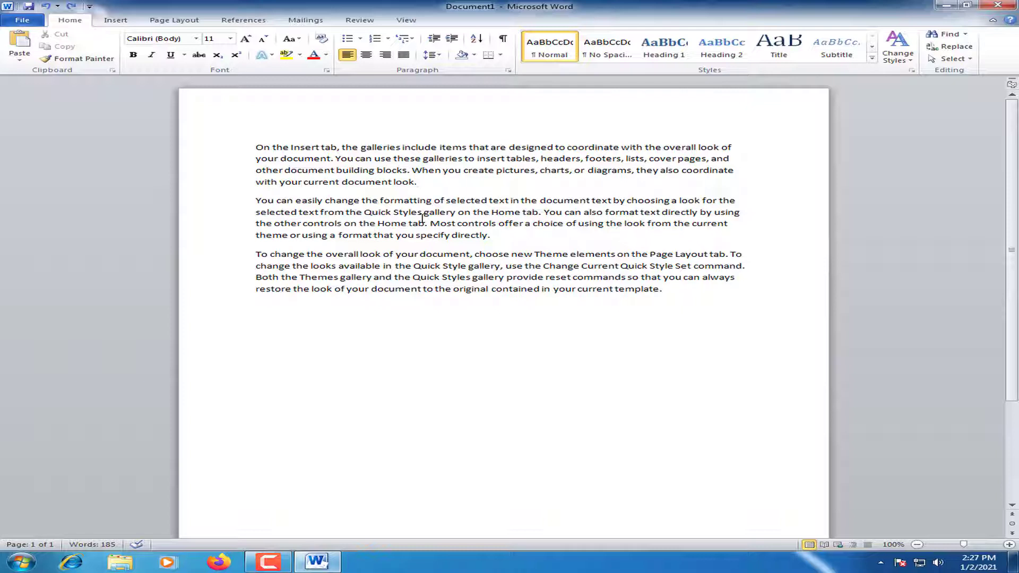
pyautogui.hotkey('ctrl', 'z')
pyautogui.press('BackSpace')
pyautogui.press('BackSpace')
pyautogui.press('BackSpace')
pyautogui.press('BackSpace')
pyautogui.press('BackSpace')
pyautogui.press('BackSpace')
pyautogui.press('BackSpace')
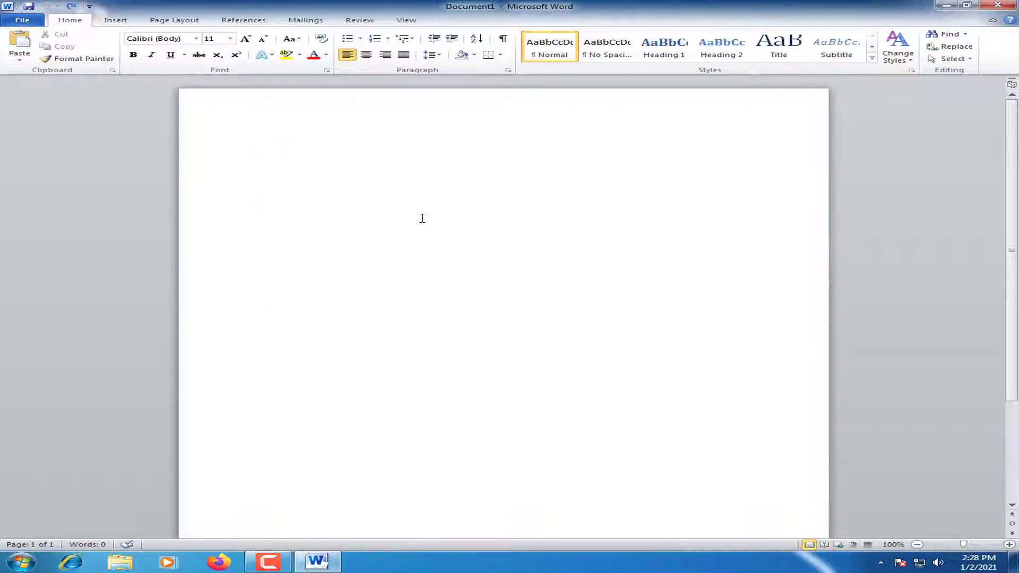
# Step: Redo the sample text and paste the copied passage several times
pyautogui.hotkey('ctrl', 'y')
pyautogui.hotkey('ctrl', 'y')
pyautogui.hotkey('ctrl', 'y')
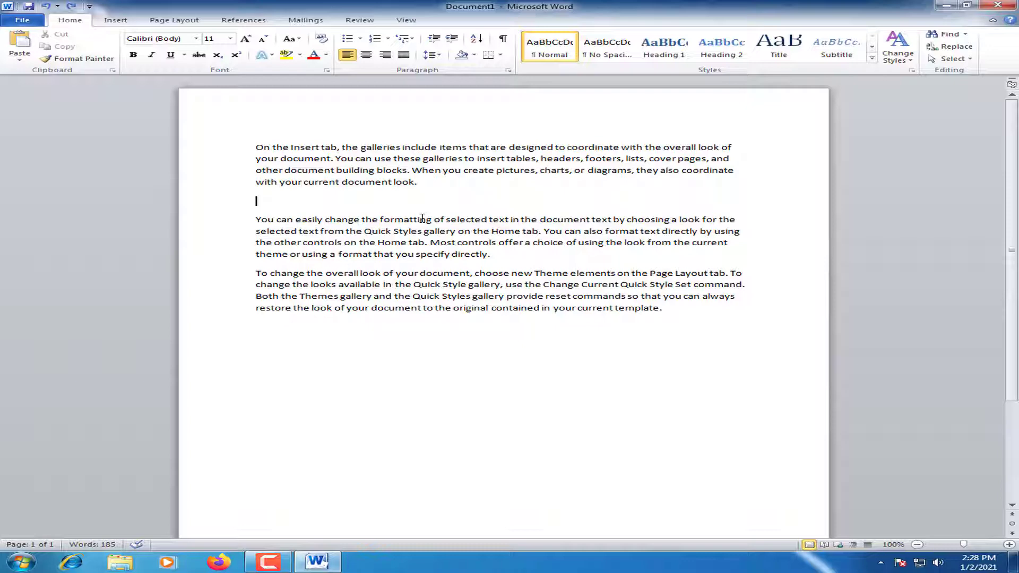
pyautogui.hotkey('ctrl', 'v')
pyautogui.hotkey('ctrl', 'v')
pyautogui.hotkey('ctrl', 'v')
pyautogui.hotkey('ctrl', 'v')
pyautogui.hotkey('ctrl', 'v')
pyautogui.hotkey('ctrl', 'v')
pyautogui.hotkey('ctrl', 'v')
pyautogui.hotkey('ctrl', 'v')
pyautogui.hotkey('ctrl', 'v')
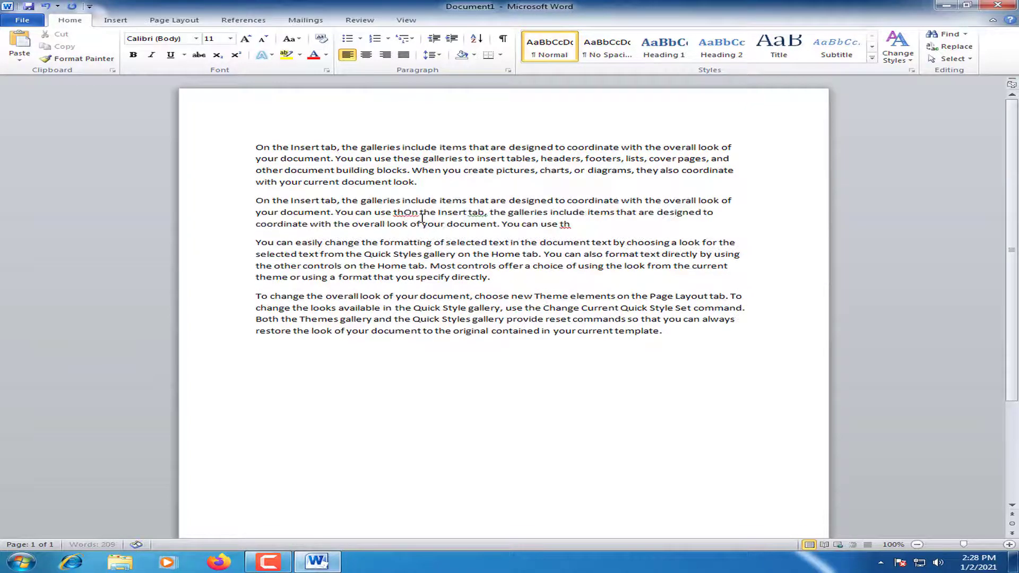
pyautogui.hotkey('ctrl', 'v')
pyautogui.hotkey('ctrl', 'v')
pyautogui.hotkey('ctrl', 'v')
pyautogui.hotkey('ctrl', 'v')
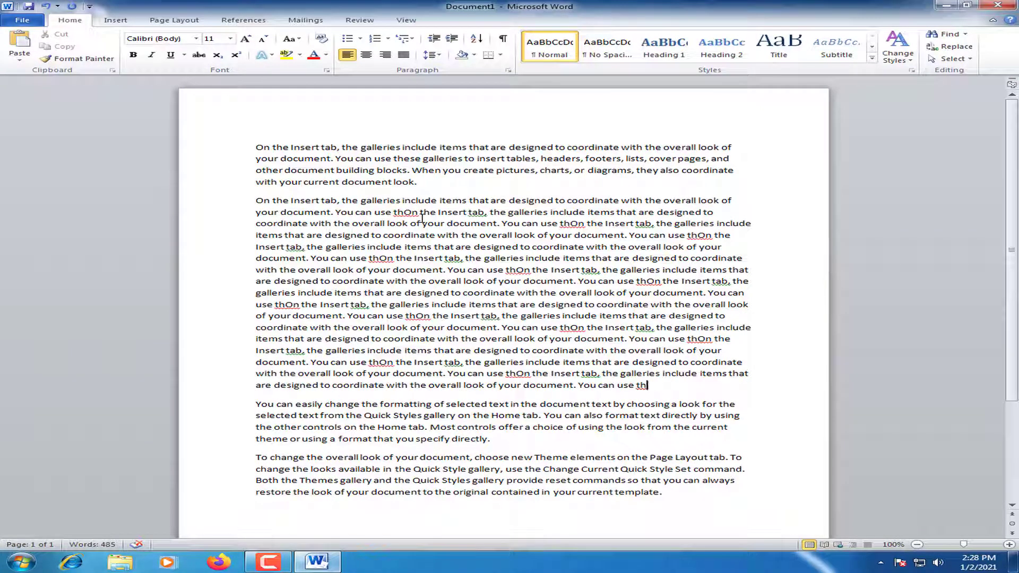
pyautogui.hotkey('ctrl', 'v')
pyautogui.hotkey('ctrl', 'v')
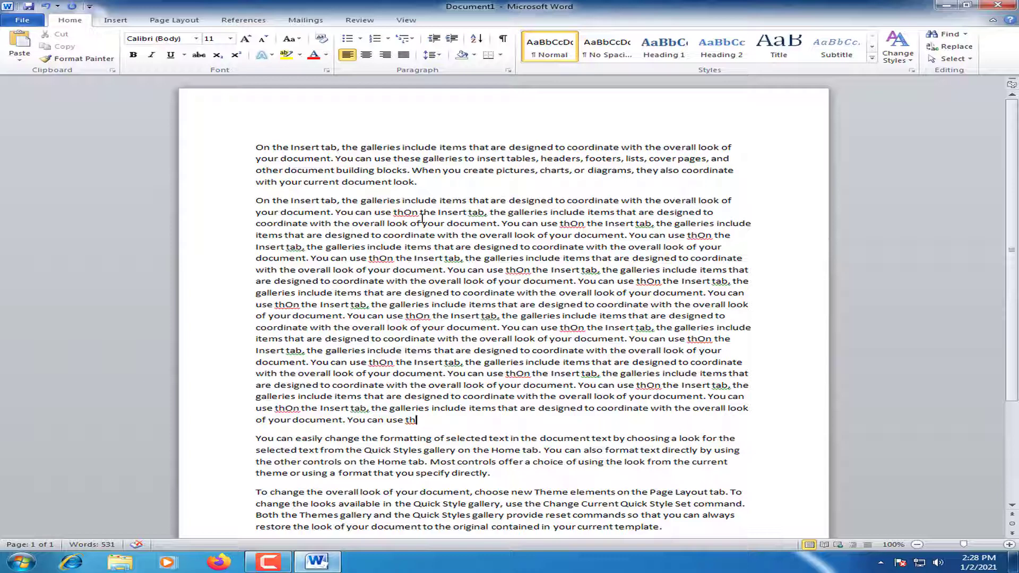
# Step: Replace the whole document with =rand(), regenerate three sample paragraphs, and view File Info
pyautogui.hotkey('ctrl', 'a')
pyautogui.write('=ra')
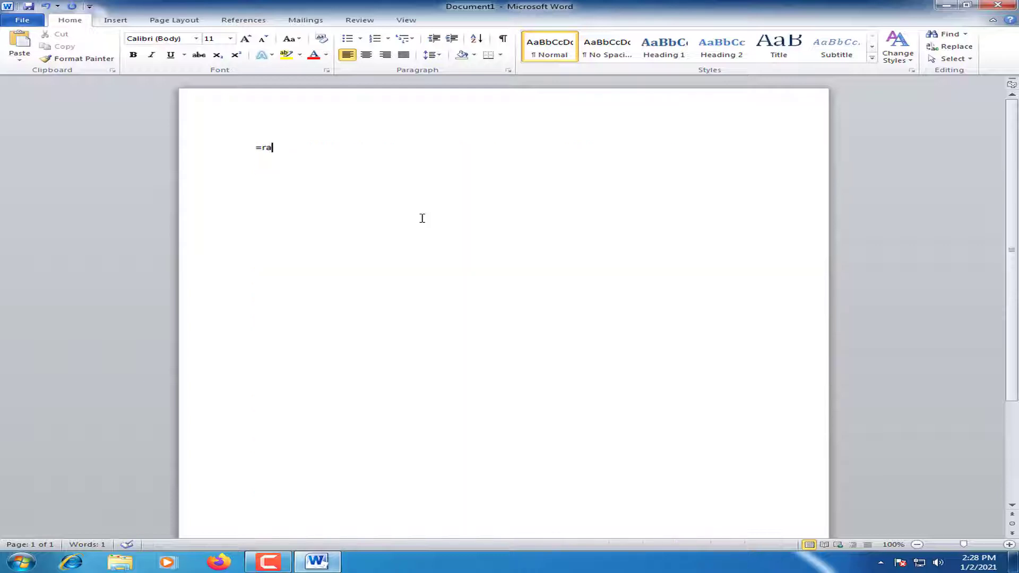
pyautogui.write('nd()')
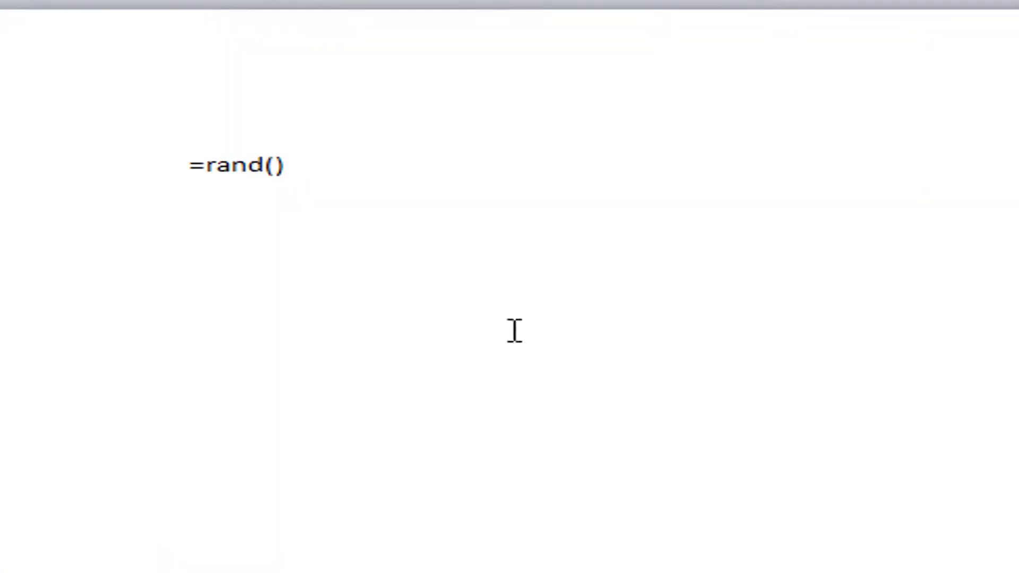
pyautogui.hotkey('ctrl', 'a')
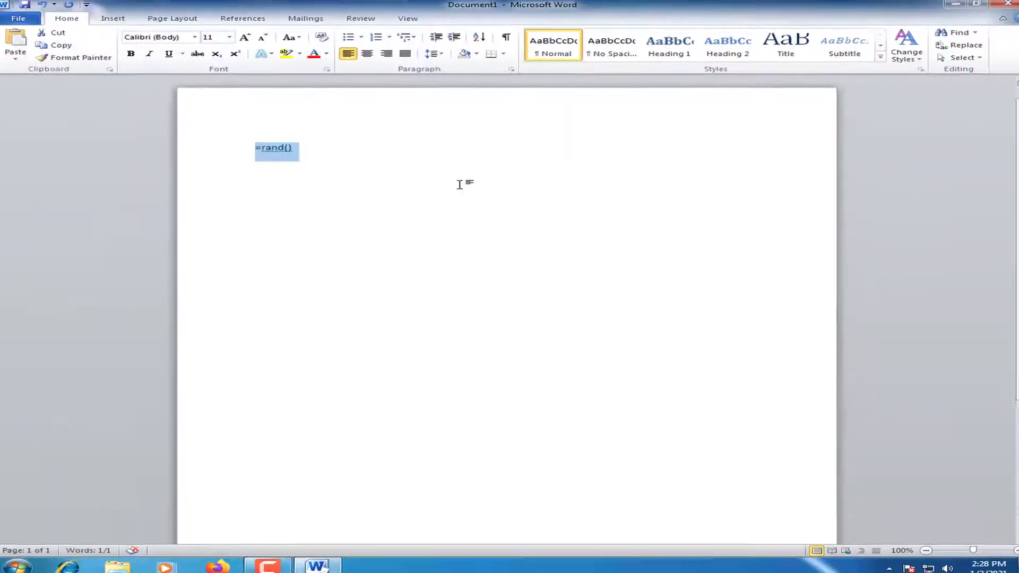
pyautogui.click(453, 177)
pyautogui.click(239, 153)
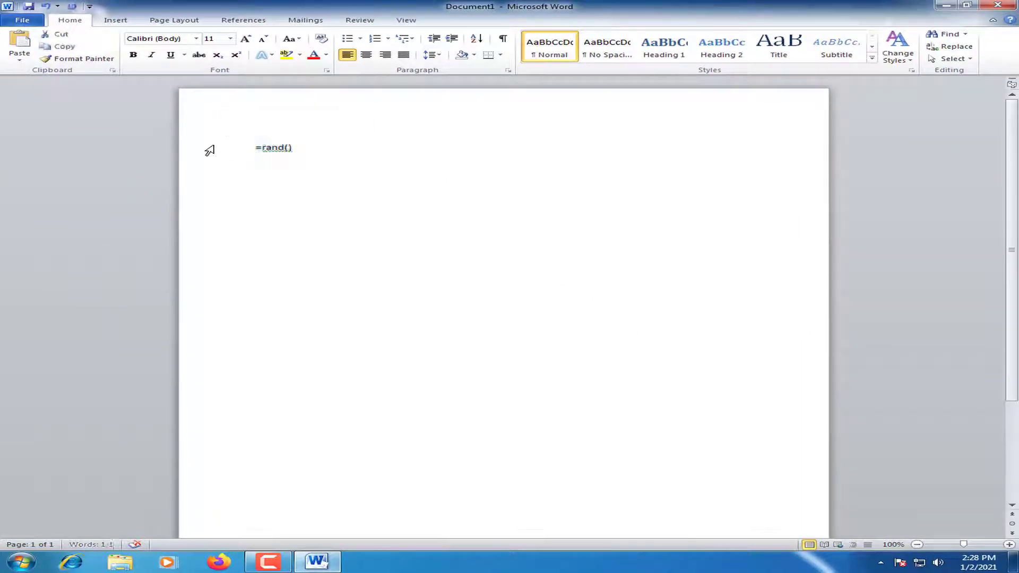
pyautogui.press('Return')
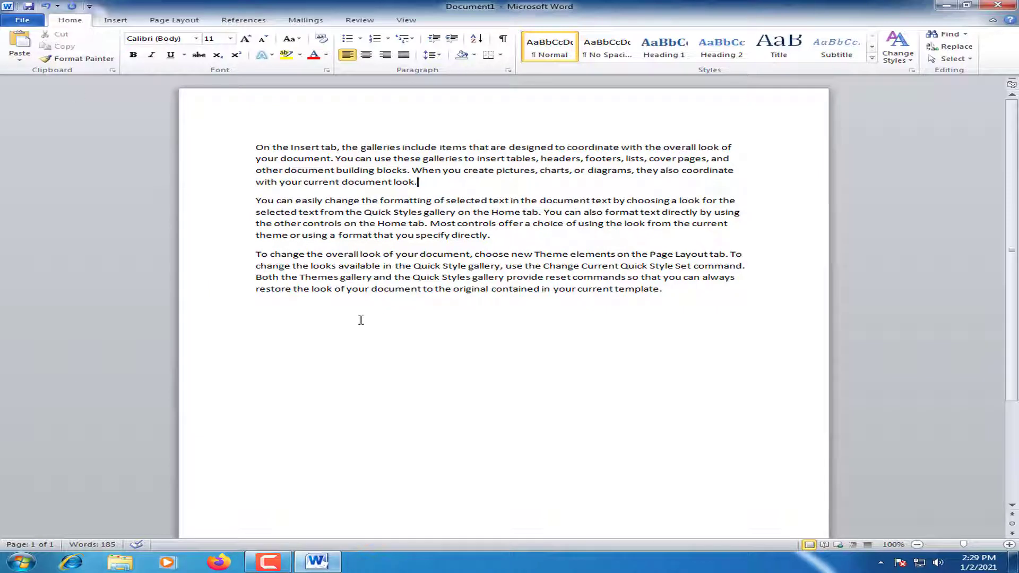
pyautogui.click(22, 19)
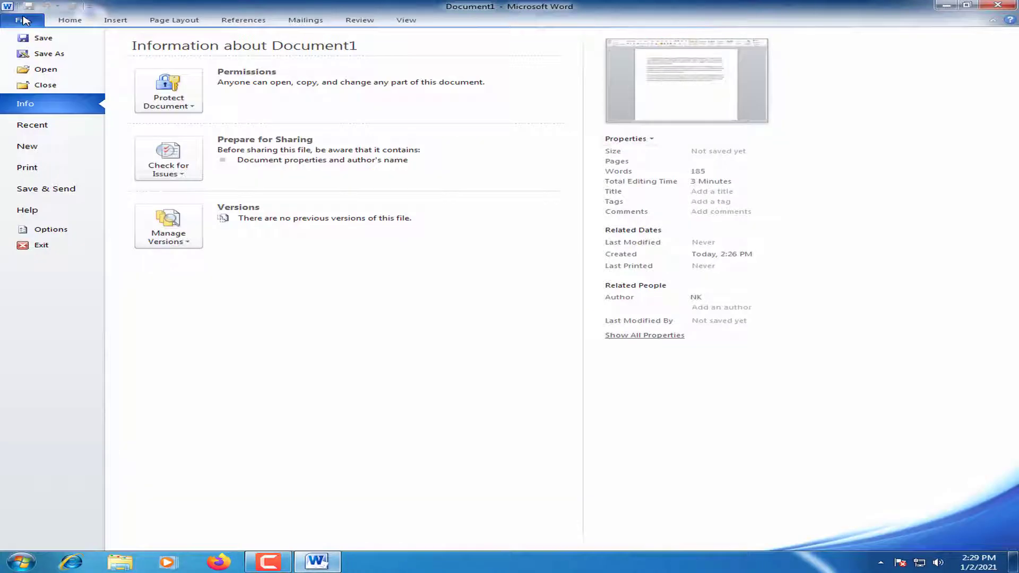
# Step: Leave and reopen the File view, start Save As, and select text in the document
pyautogui.click(70, 20)
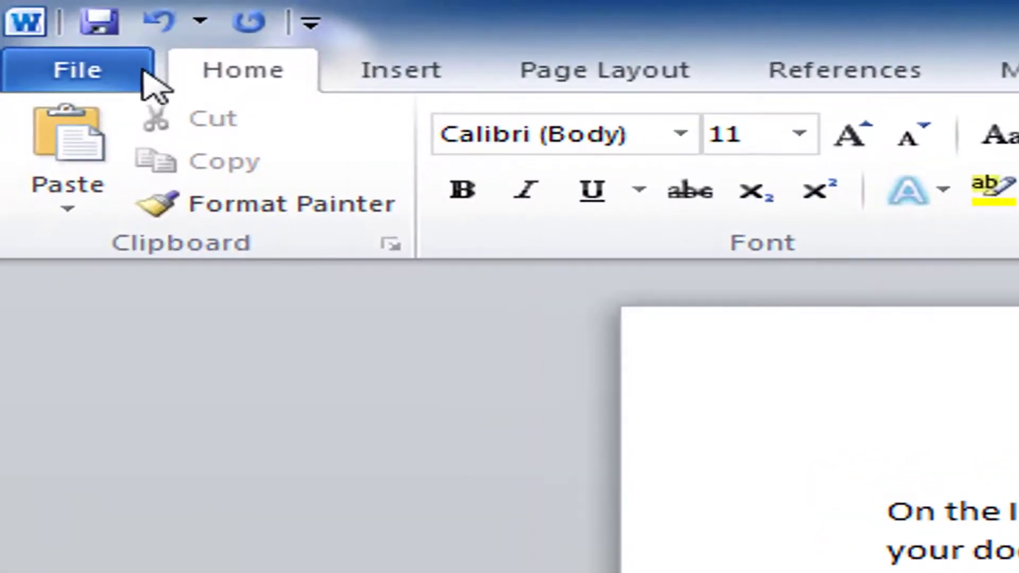
pyautogui.click(142, 71)
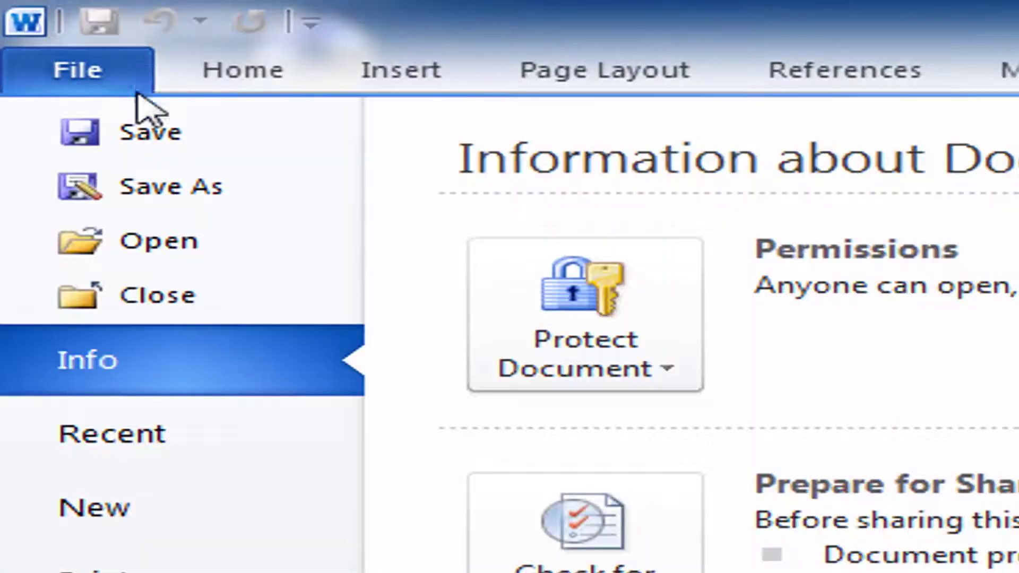
pyautogui.click(184, 142)
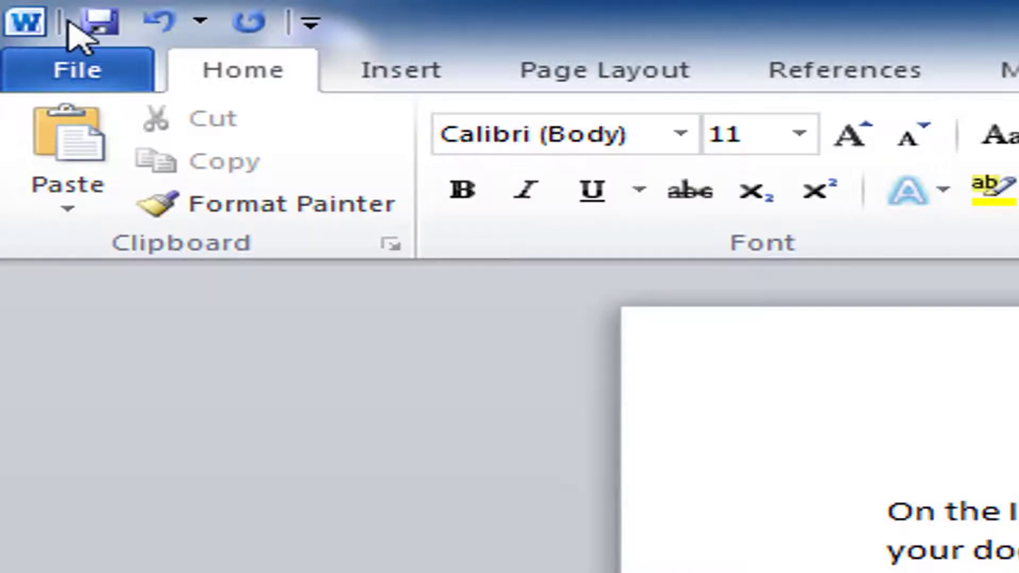
pyautogui.click(101, 21)
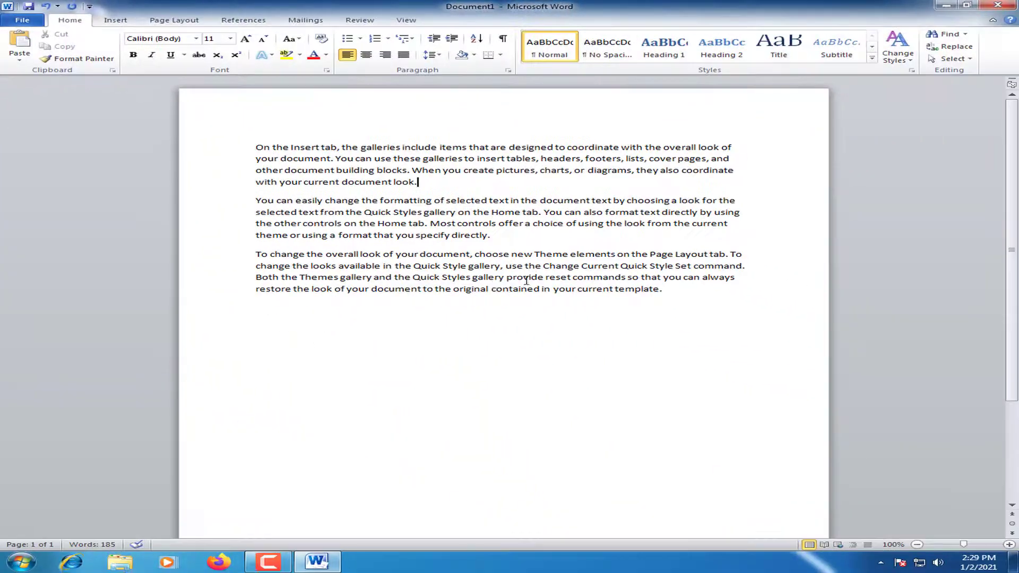
pyautogui.moveTo(472, 277); pyautogui.dragTo(500, 308)
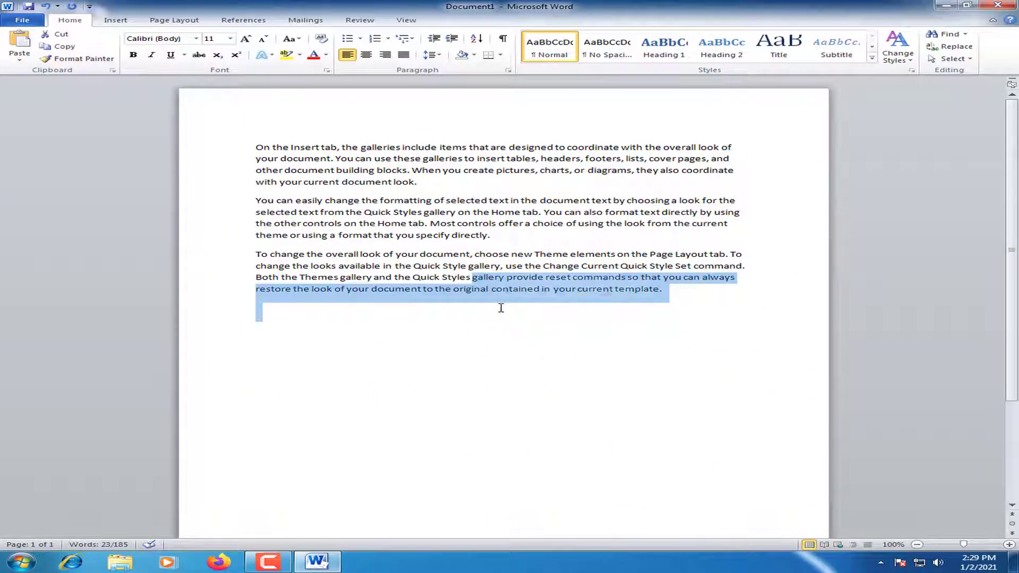
# Step: Open and cancel the Save dialog twice, then open the Print preview with Ctrl+P
pyautogui.hotkey('ctrl', 's')
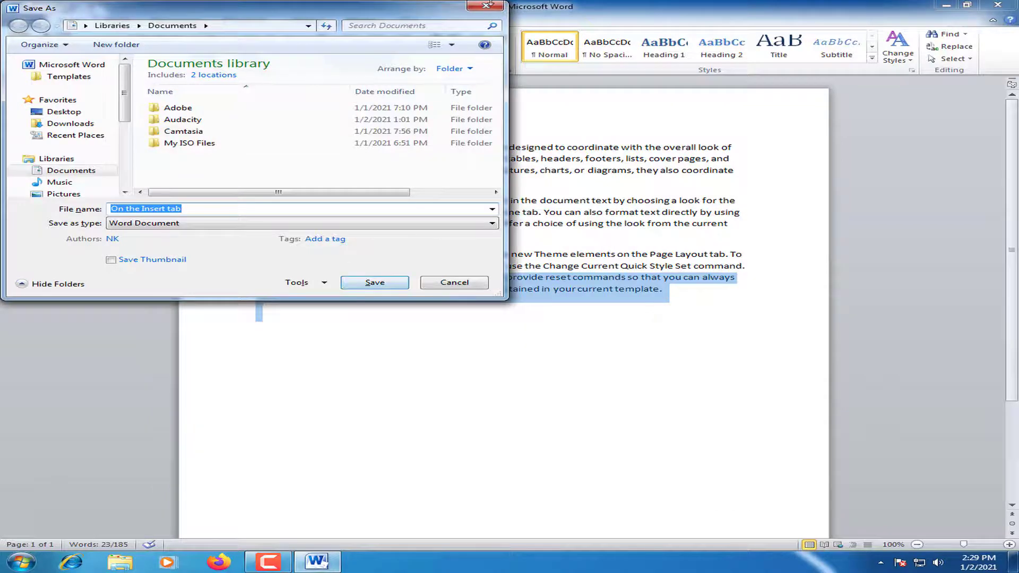
pyautogui.click(486, 5)
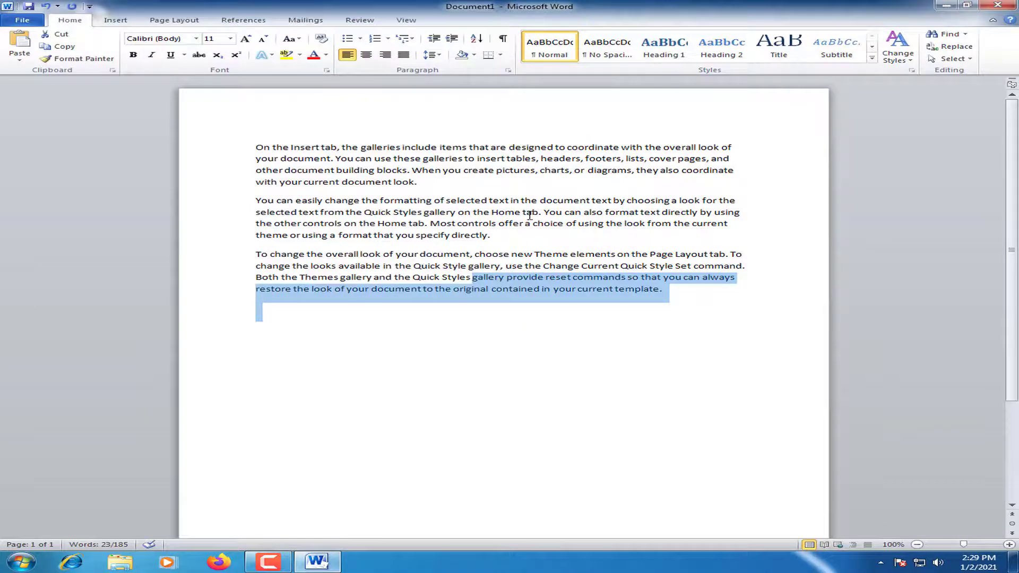
pyautogui.hotkey('ctrl', 's')
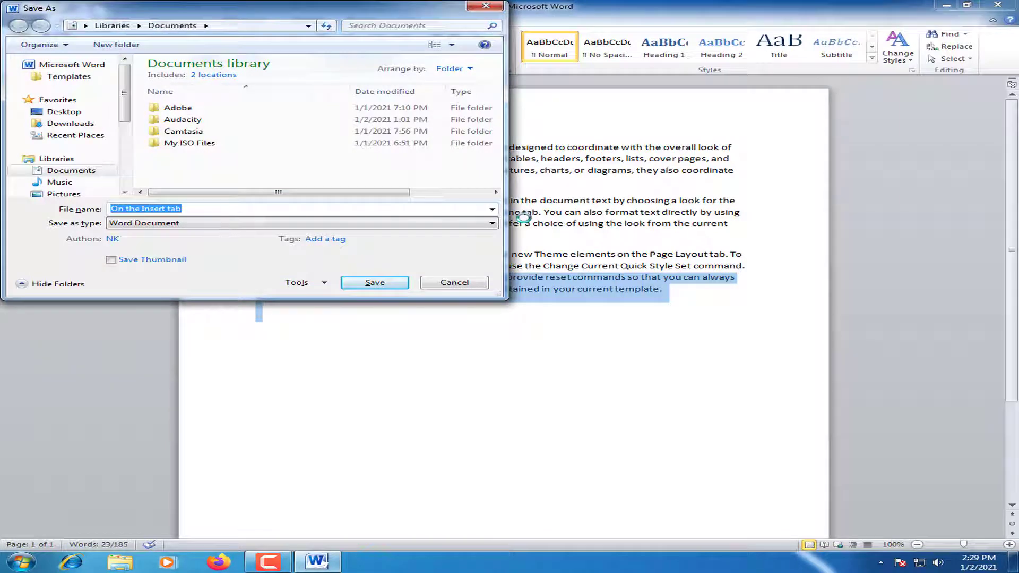
pyautogui.click(485, 6)
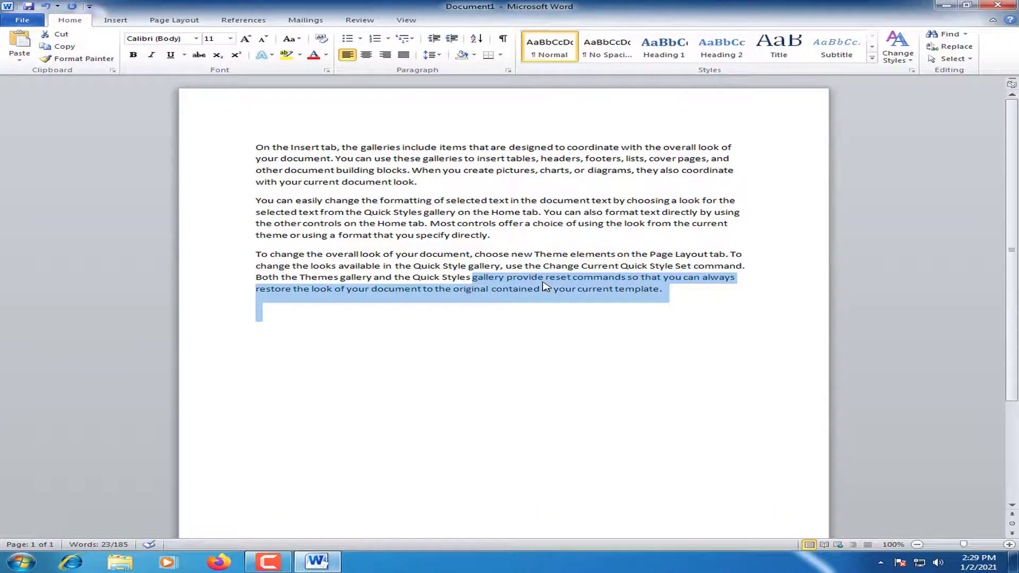
pyautogui.hotkey('ctrl', 'p')
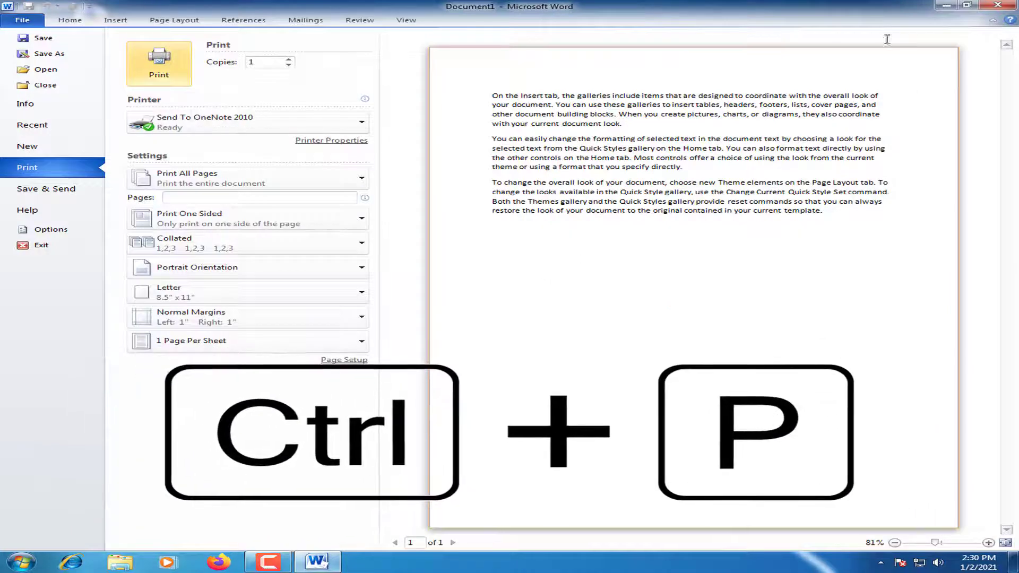
# Step: Close Print, open and close File Info, reopen Print, then return to the third paragraph
pyautogui.click(22, 20)
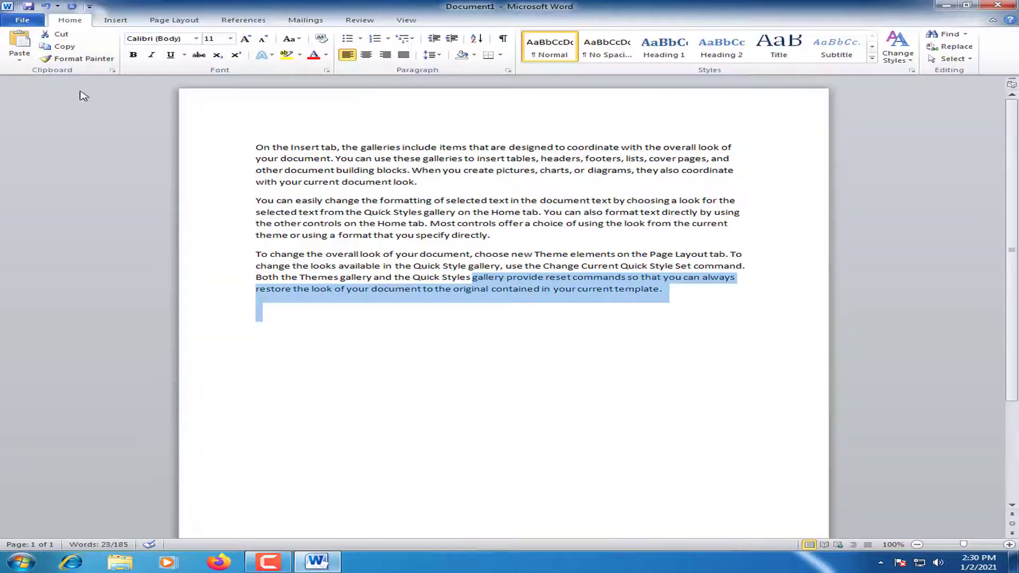
pyautogui.click(23, 20)
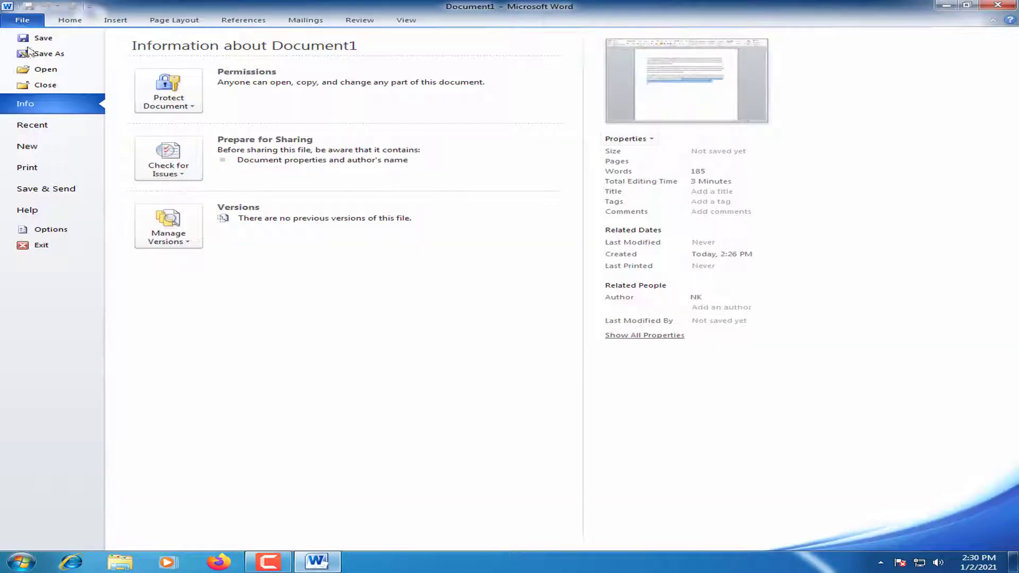
pyautogui.click(60, 24)
pyautogui.click(419, 268)
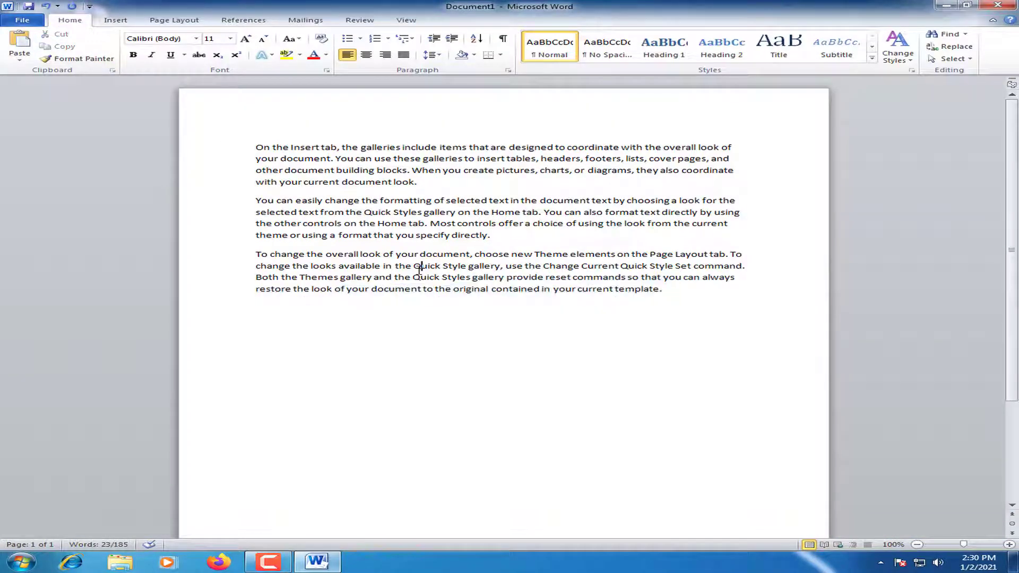
pyautogui.hotkey('ctrl', 'p')
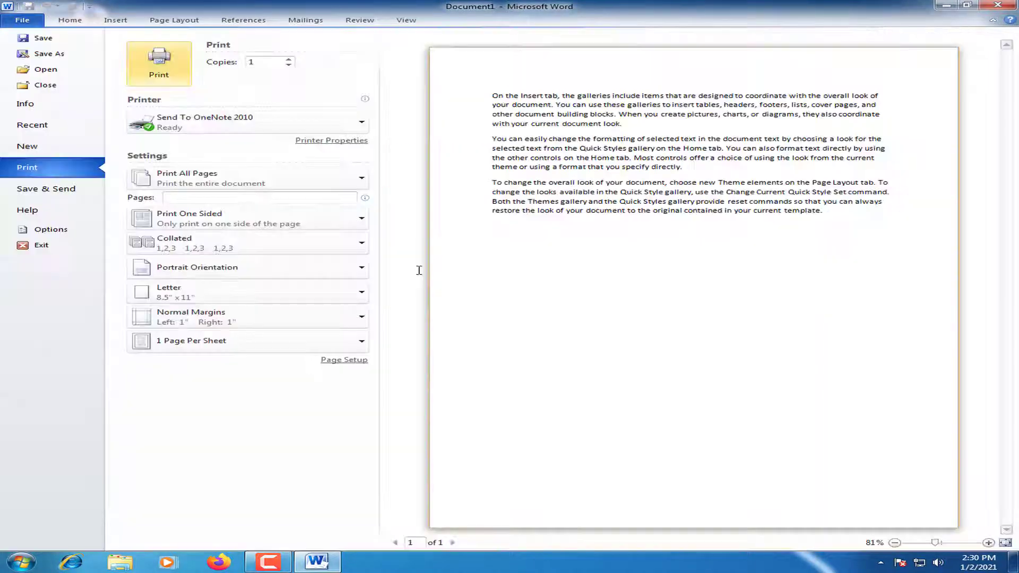
pyautogui.click(80, 22)
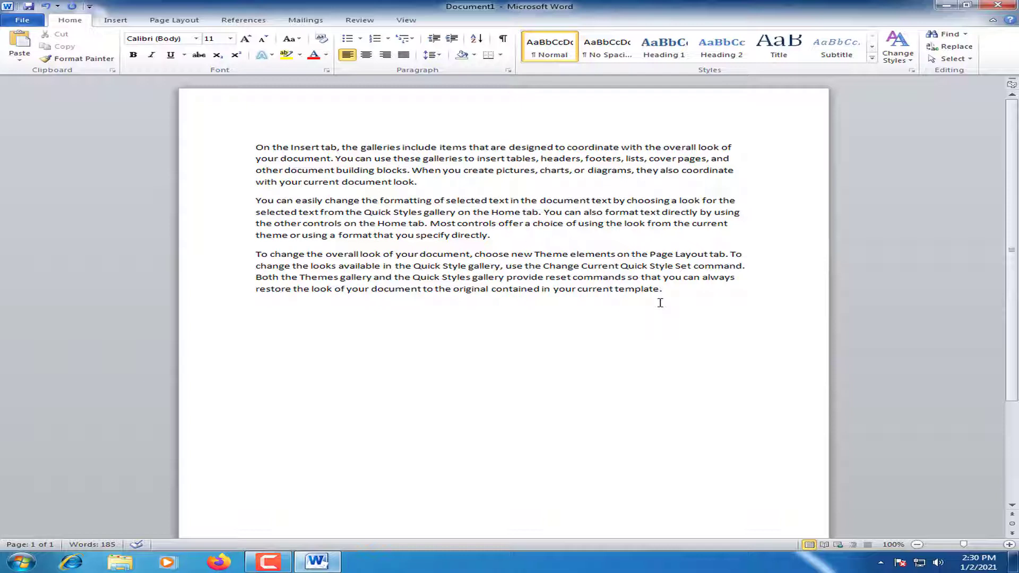
pyautogui.hotkey('ctrl', 'y')
pyautogui.hotkey('ctrl', 'f')
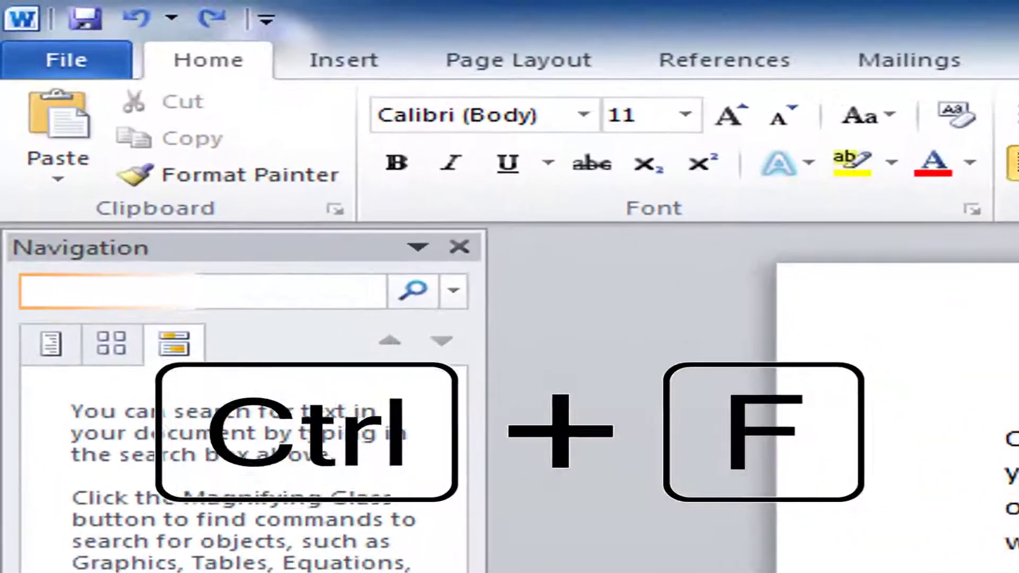
pyautogui.write('on')
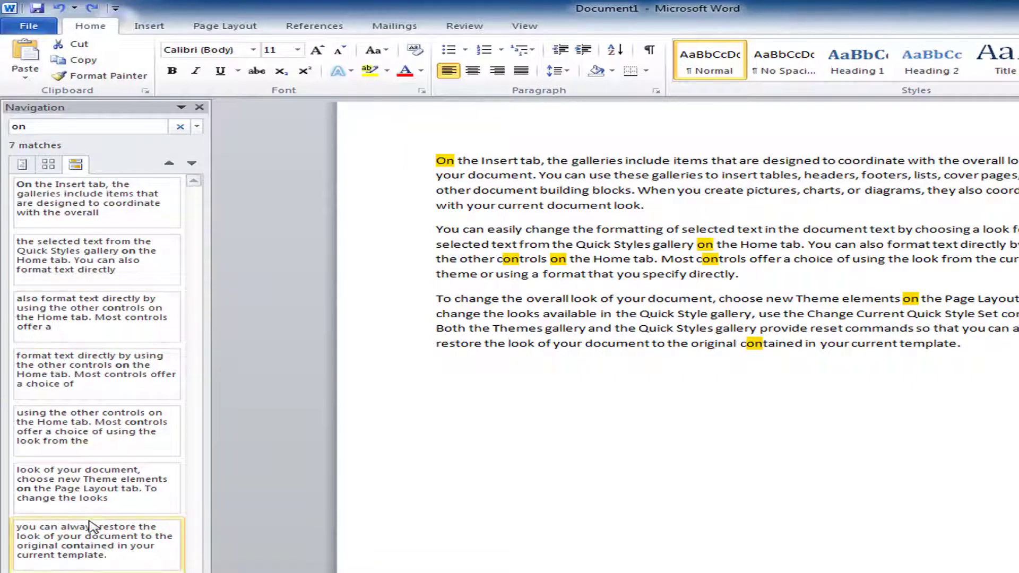
pyautogui.press('Escape')
pyautogui.scroll(1, 568, 321)
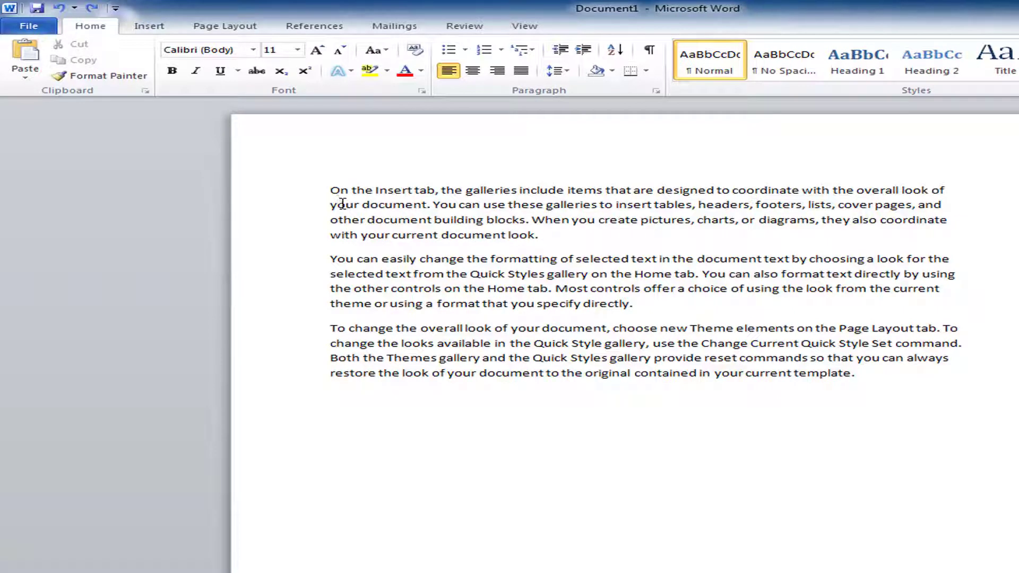
# Step: Add blank lines above the text, type 'uuuuuffff', toggle its underline and delete it
pyautogui.press('Return')
pyautogui.press('Return')
pyautogui.click(469, 210)
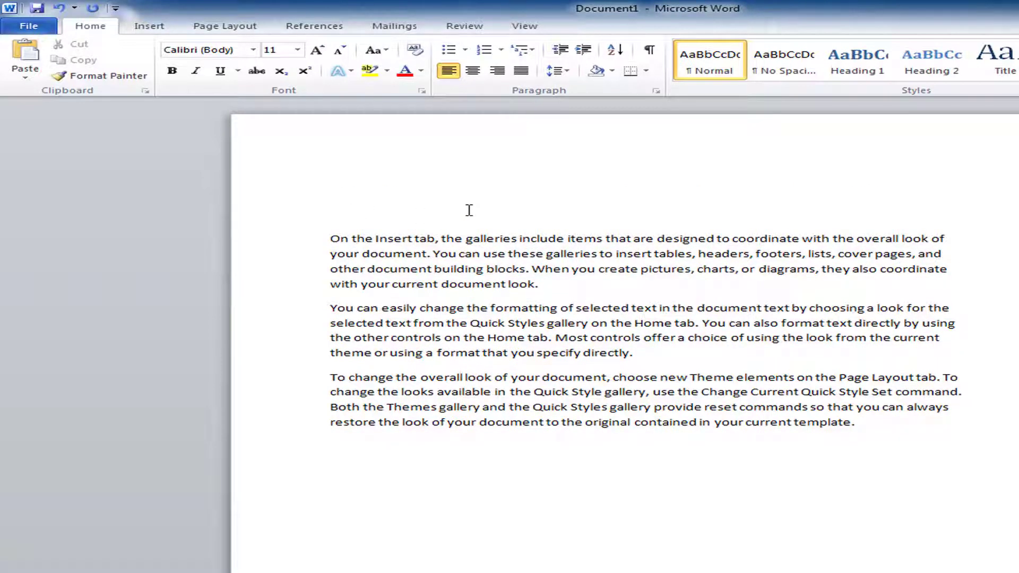
pyautogui.write('uuuuuffff')
pyautogui.tripleClick(345, 215)
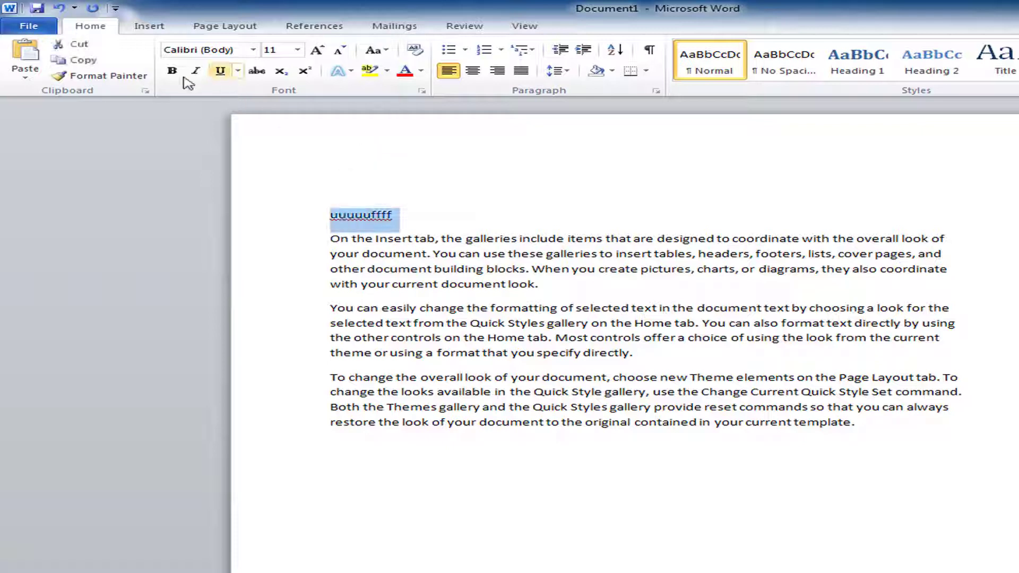
pyautogui.click(220, 75)
pyautogui.click(221, 73)
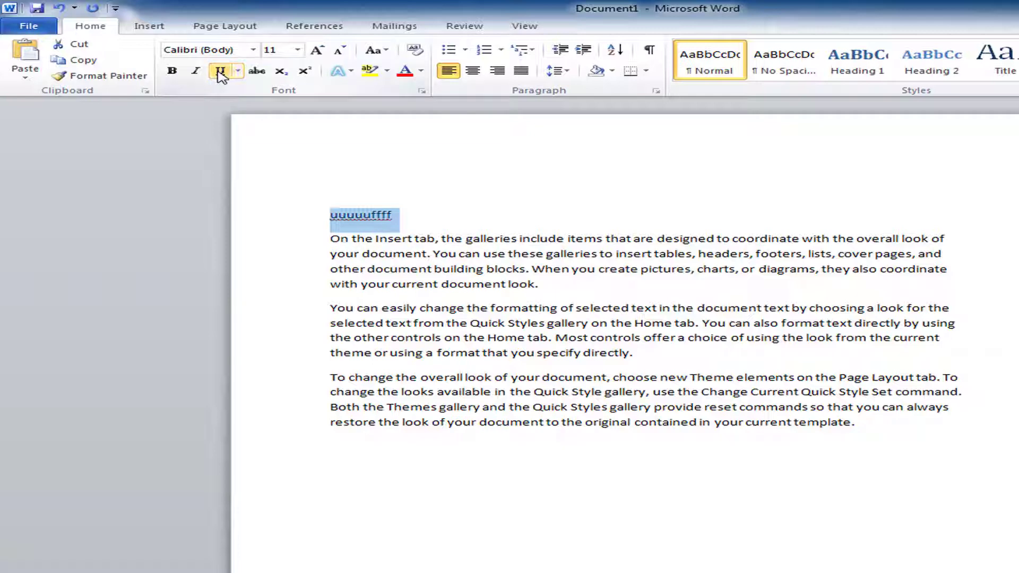
pyautogui.press('Delete')
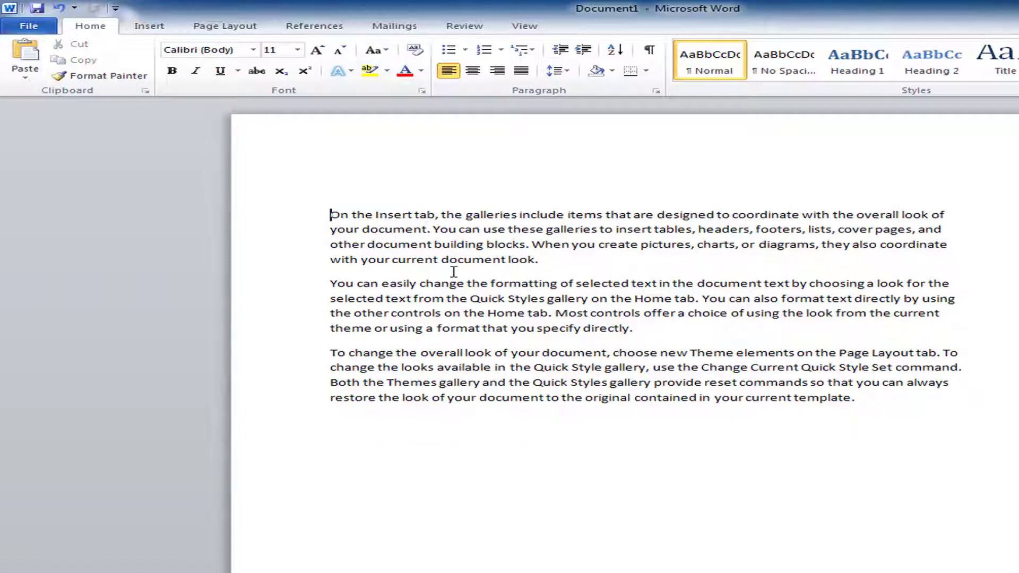
# Step: Type the heading 'Tanzania Nyumbani kwetu' with underline, bold and italic toggled on progressively
pyautogui.press('Return')
pyautogui.press('Up')
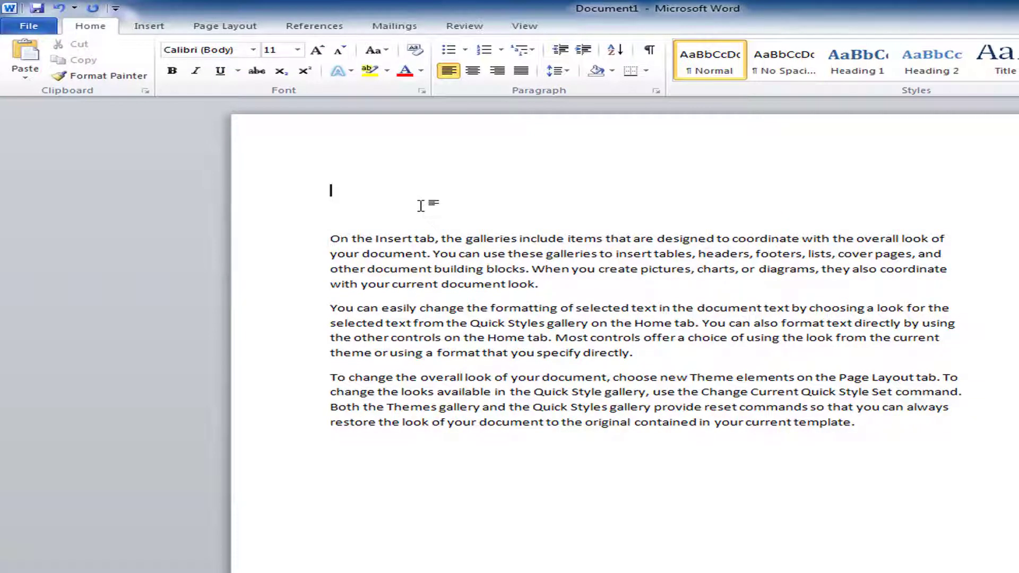
pyautogui.hotkey('ctrl', 'u')
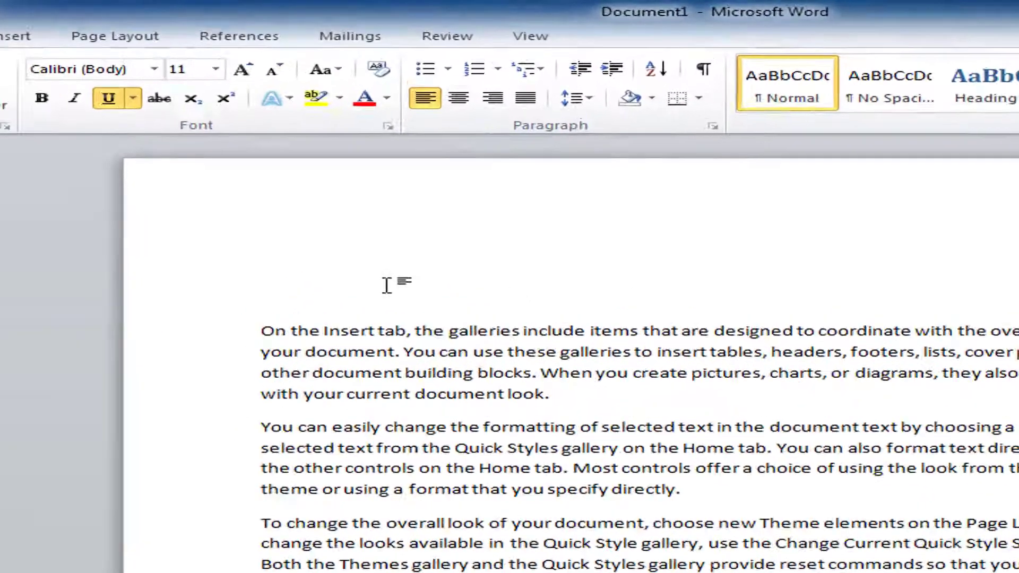
pyautogui.write('Ta')
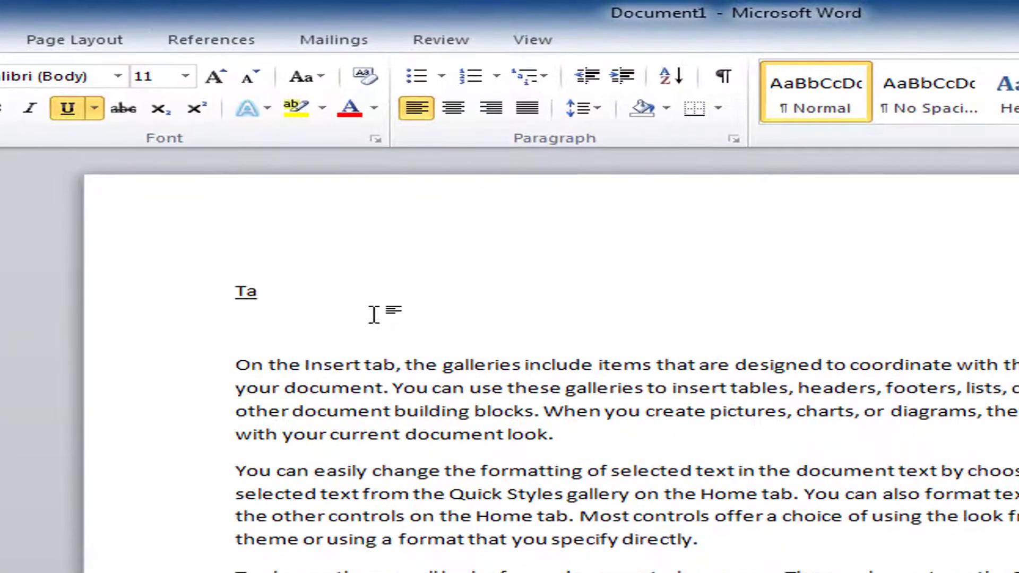
pyautogui.write('nzania')
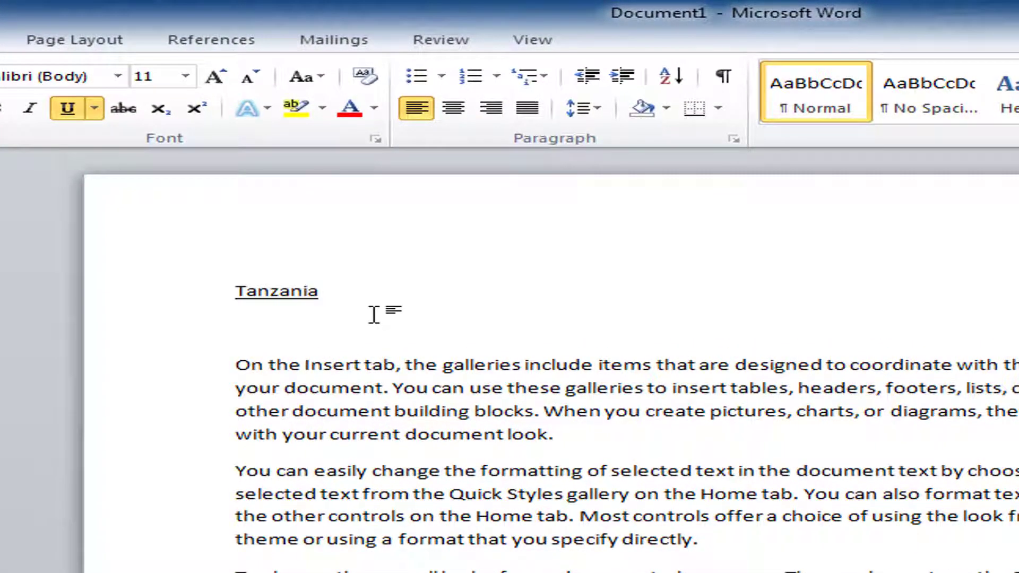
pyautogui.hotkey('ctrl', 'b')
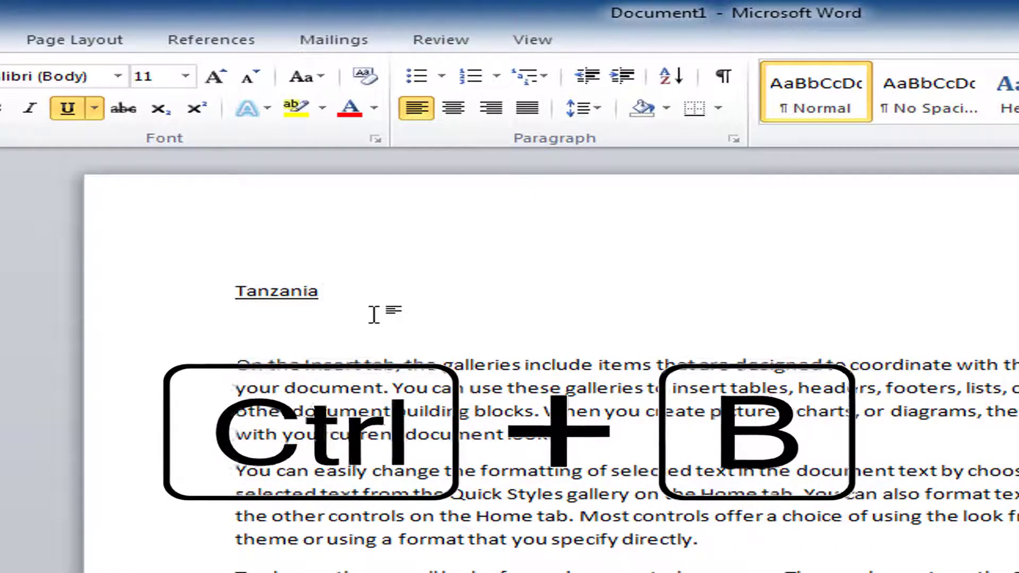
pyautogui.write('Nyumba')
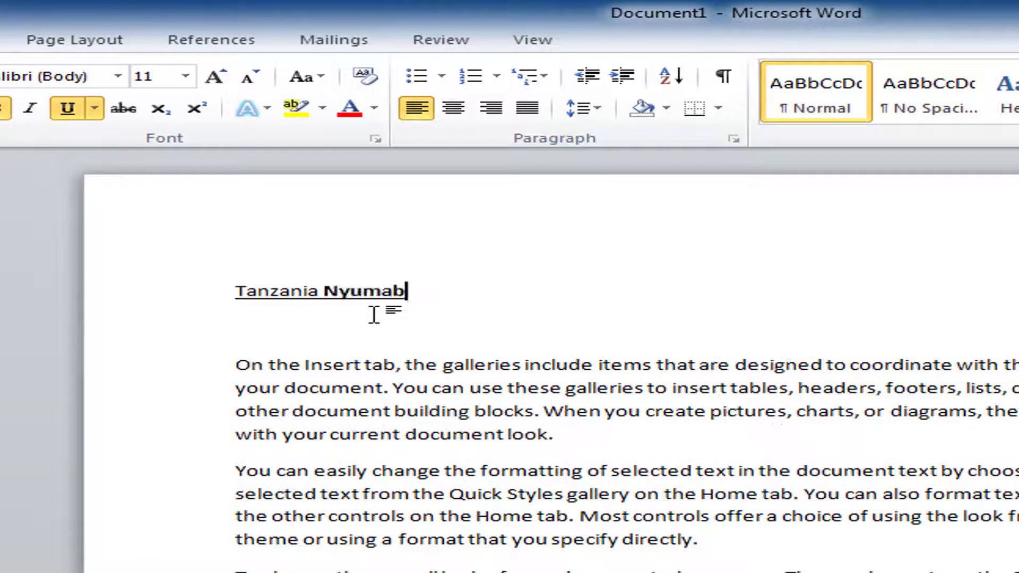
pyautogui.press('BackSpace')
pyautogui.press('BackSpace')
pyautogui.write('bani')
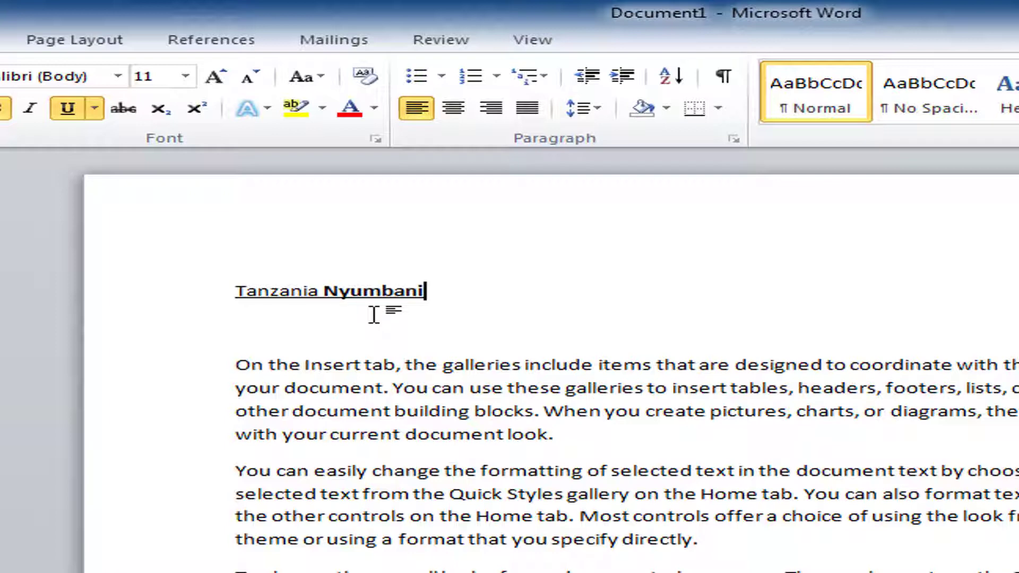
pyautogui.hotkey('ctrl', 'i')
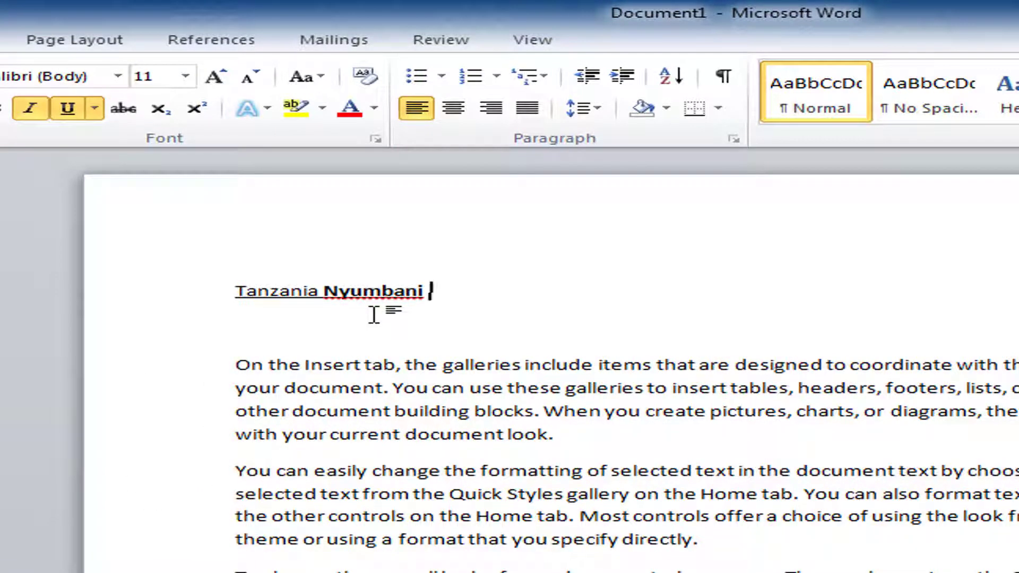
pyautogui.write('kwetu')
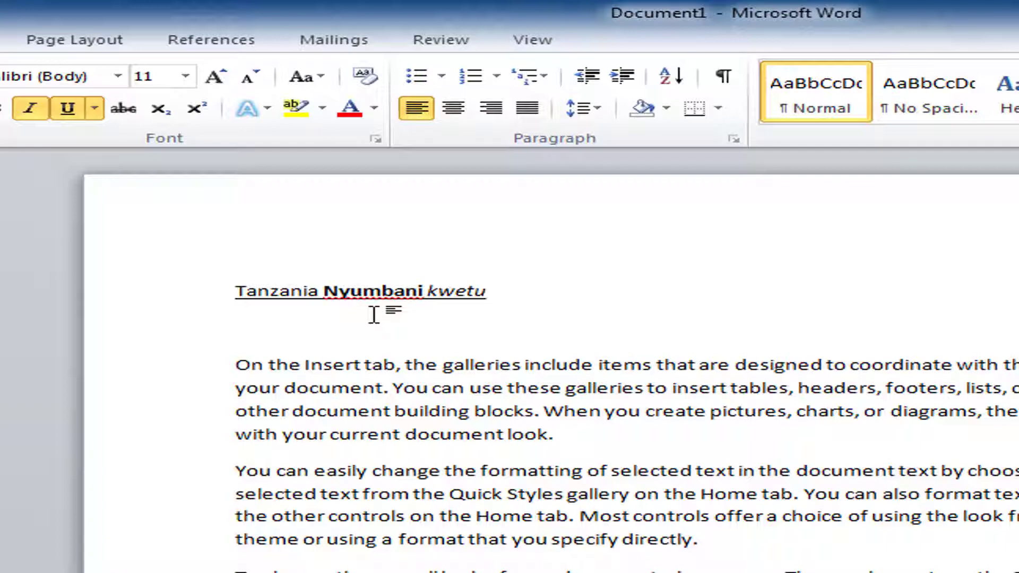
pyautogui.hotkey('ctrl', 'u')
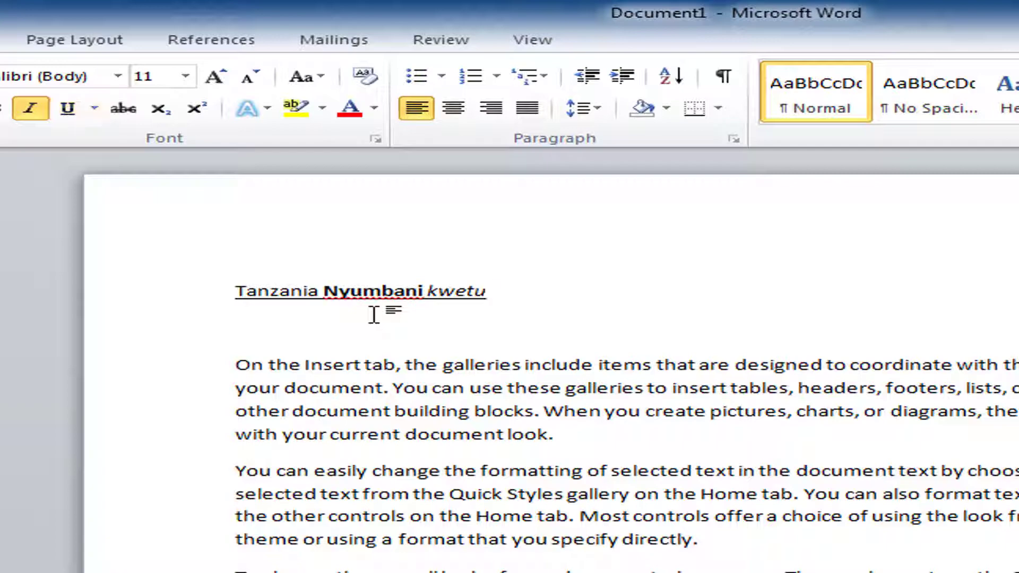
pyautogui.hotkey('ctrl', 'i')
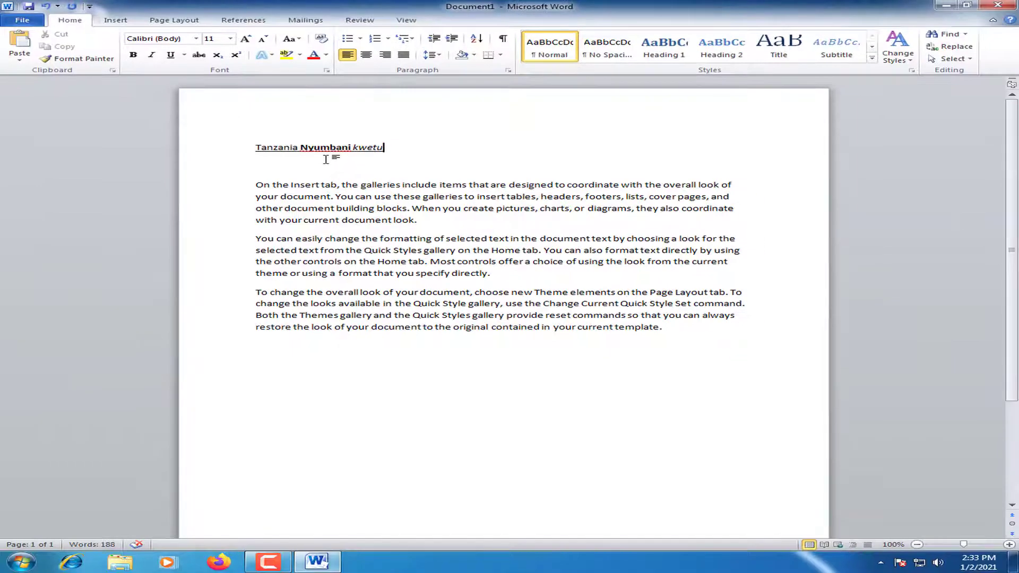
# Step: Add a filler line, then make the first body paragraph bold, underlined and italic
pyautogui.press('Return')
pyautogui.write('hhjgkgjjfg')
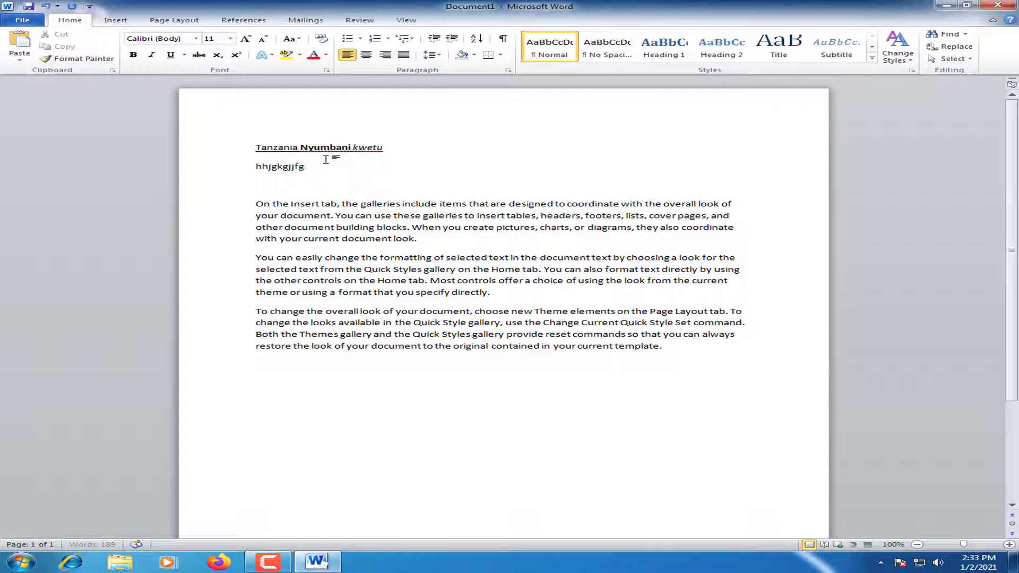
pyautogui.write('jhj')
pyautogui.moveTo(259, 204); pyautogui.dragTo(399, 242)
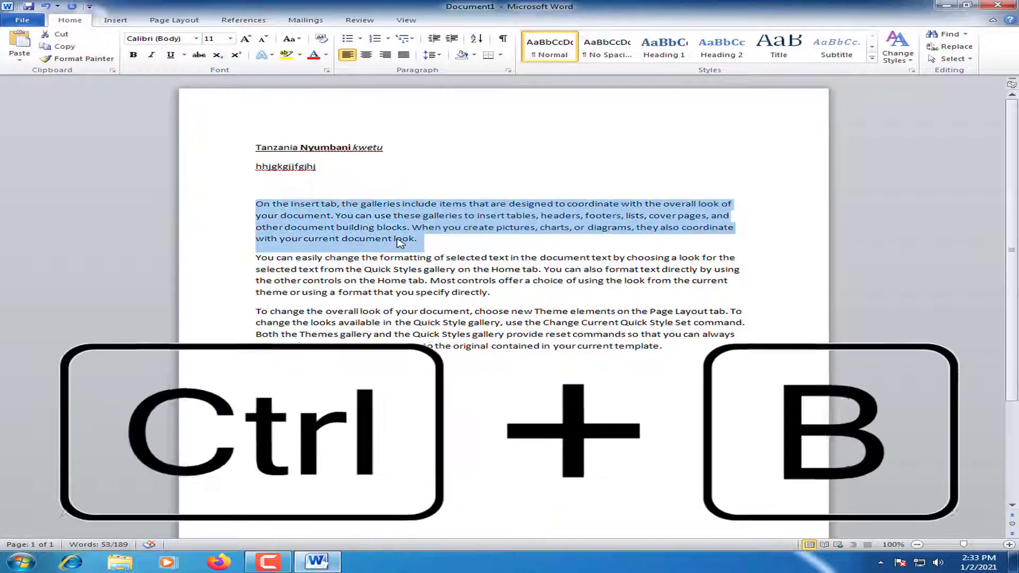
pyautogui.hotkey('ctrl', 'b')
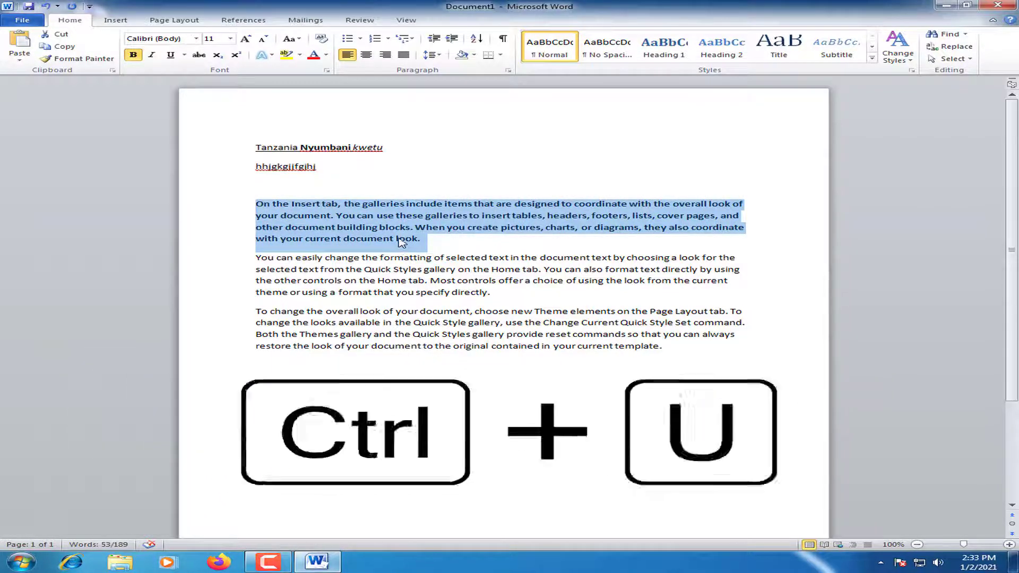
pyautogui.hotkey('ctrl', 'u')
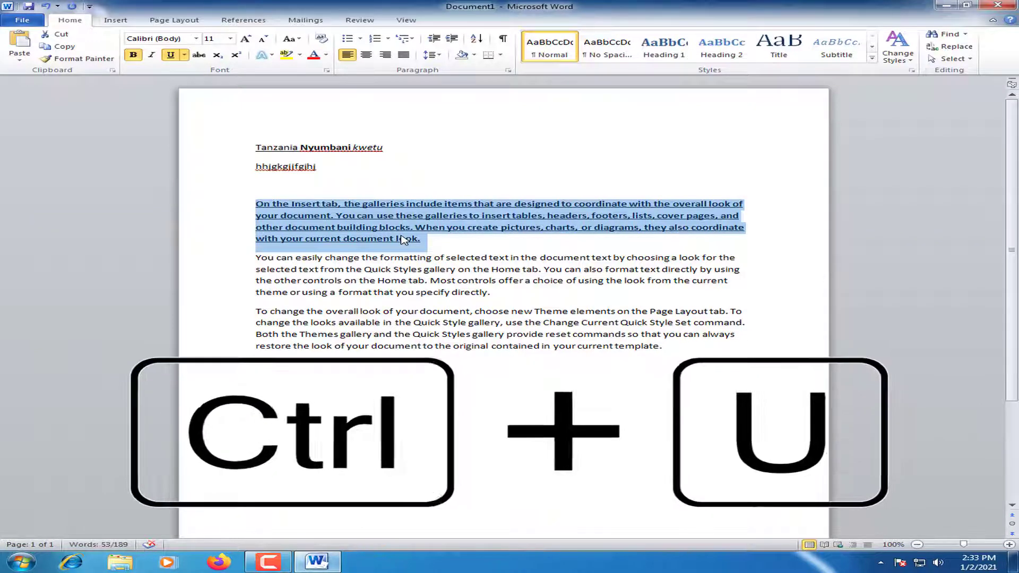
pyautogui.hotkey('ctrl', 'i')
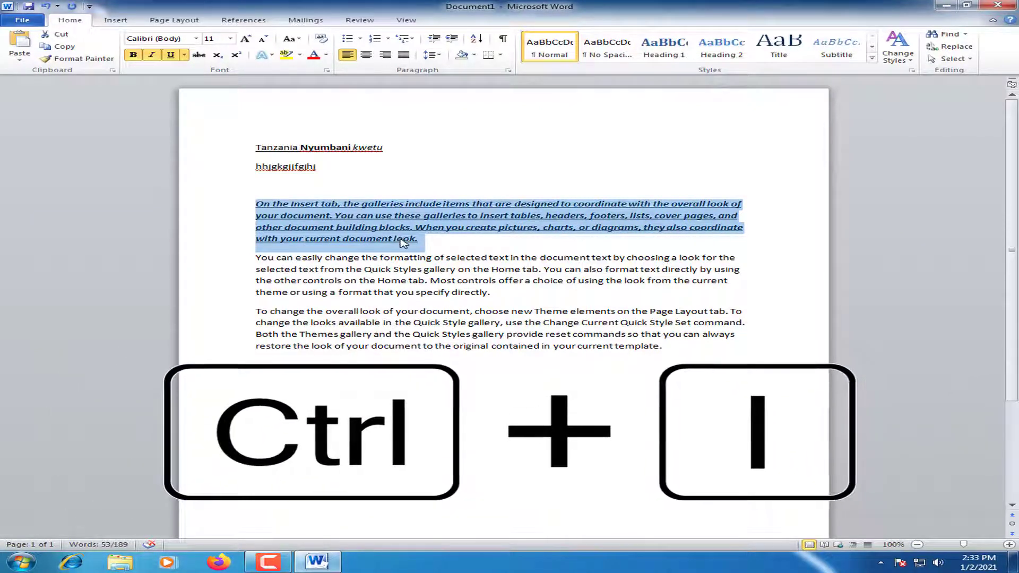
pyautogui.click(487, 308)
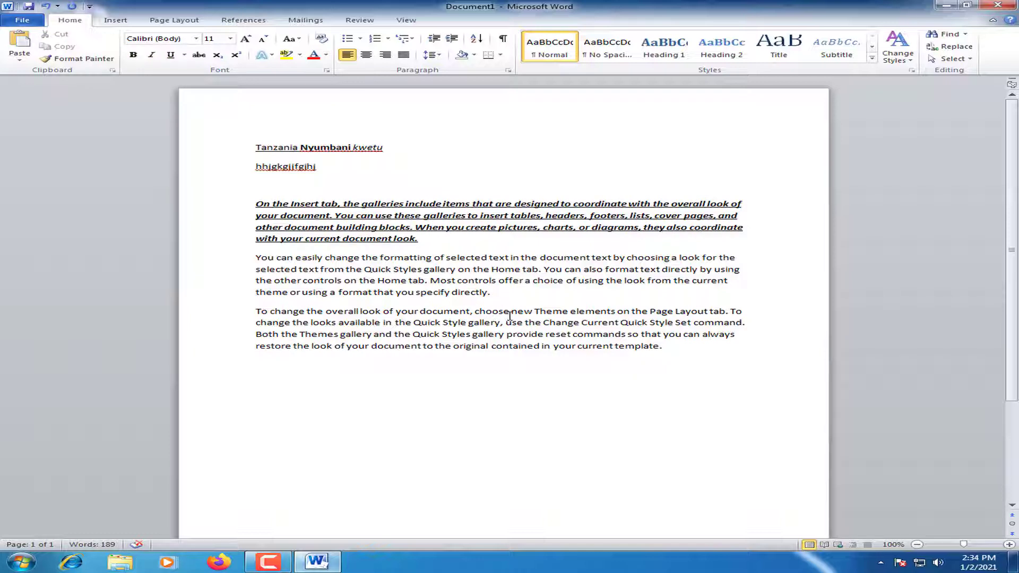
# Step: Add and remove empty lines, then insert a page break so the last paragraph starts page 2
pyautogui.press('Return')
pyautogui.press('Return')
pyautogui.press('Return')
pyautogui.press('Return')
pyautogui.press('Return')
pyautogui.press('Return')
pyautogui.press('Return')
pyautogui.press('Return')
pyautogui.press('Return')
pyautogui.press('Return')
pyautogui.press('Return')
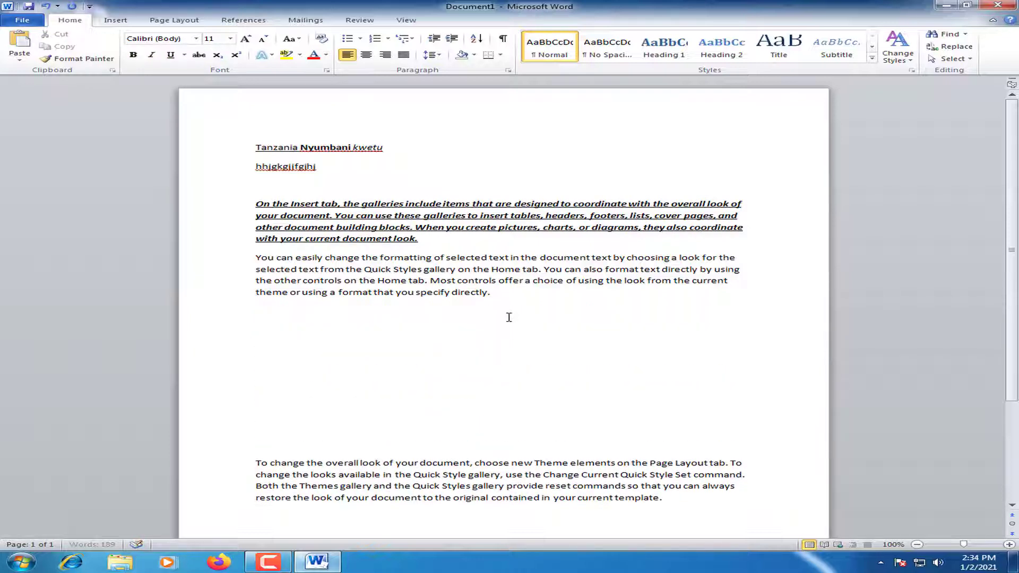
pyautogui.press('Return')
pyautogui.press('Return')
pyautogui.press('Return')
pyautogui.press('Return')
pyautogui.press('Return')
pyautogui.press('Return')
pyautogui.press('Return')
pyautogui.press('Return')
pyautogui.press('Return')
pyautogui.press('Return')
pyautogui.press('Return')
pyautogui.press('Return')
pyautogui.press('Return')
pyautogui.press('Return')
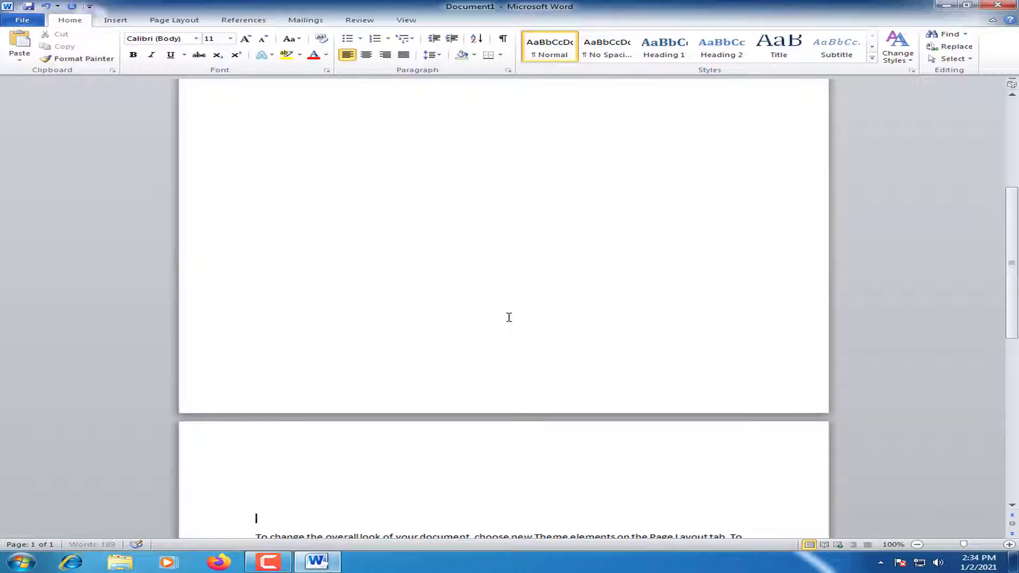
pyautogui.press('BackSpace')
pyautogui.press('BackSpace')
pyautogui.press('BackSpace')
pyautogui.press('BackSpace')
pyautogui.press('BackSpace')
pyautogui.press('BackSpace')
pyautogui.press('BackSpace')
pyautogui.press('BackSpace')
pyautogui.press('BackSpace')
pyautogui.press('BackSpace')
pyautogui.press('BackSpace')
pyautogui.press('BackSpace')
pyautogui.press('BackSpace')
pyautogui.press('BackSpace')
pyautogui.press('BackSpace')
pyautogui.press('BackSpace')
pyautogui.press('BackSpace')
pyautogui.press('BackSpace')
pyautogui.press('BackSpace')
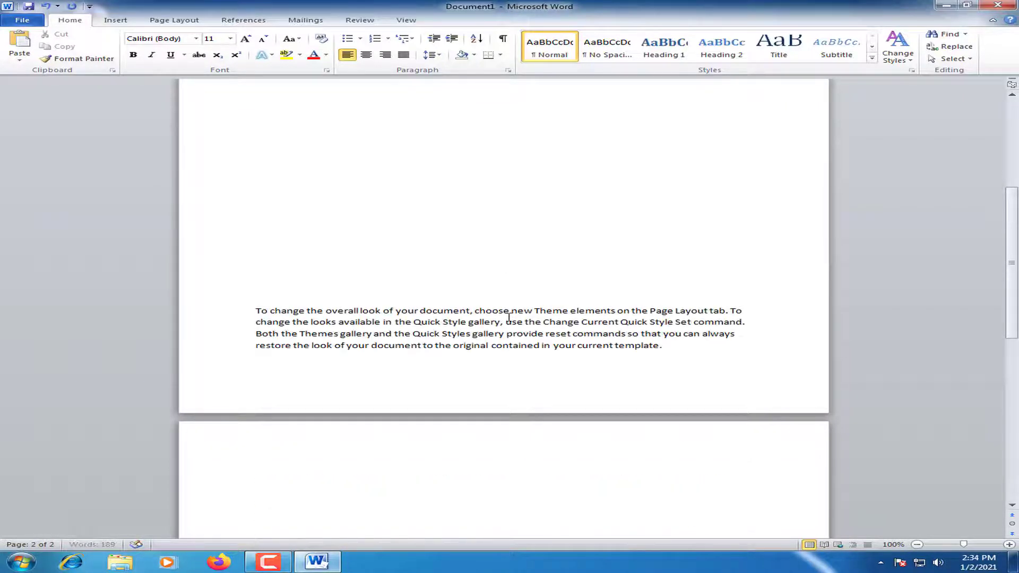
pyautogui.press('BackSpace')
pyautogui.press('BackSpace')
pyautogui.press('BackSpace')
pyautogui.press('BackSpace')
pyautogui.press('BackSpace')
pyautogui.press('BackSpace')
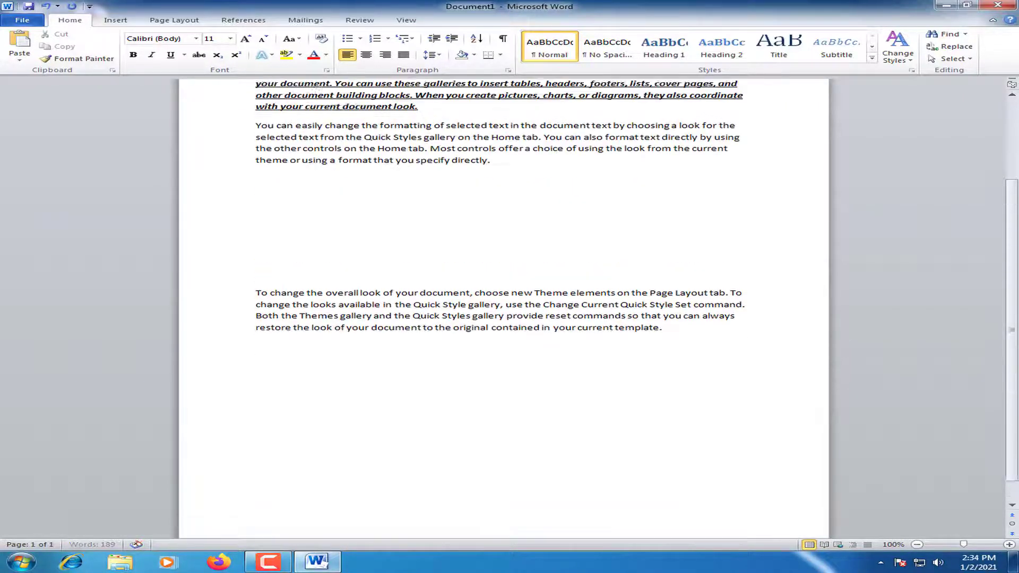
pyautogui.press('BackSpace')
pyautogui.press('BackSpace')
pyautogui.press('BackSpace')
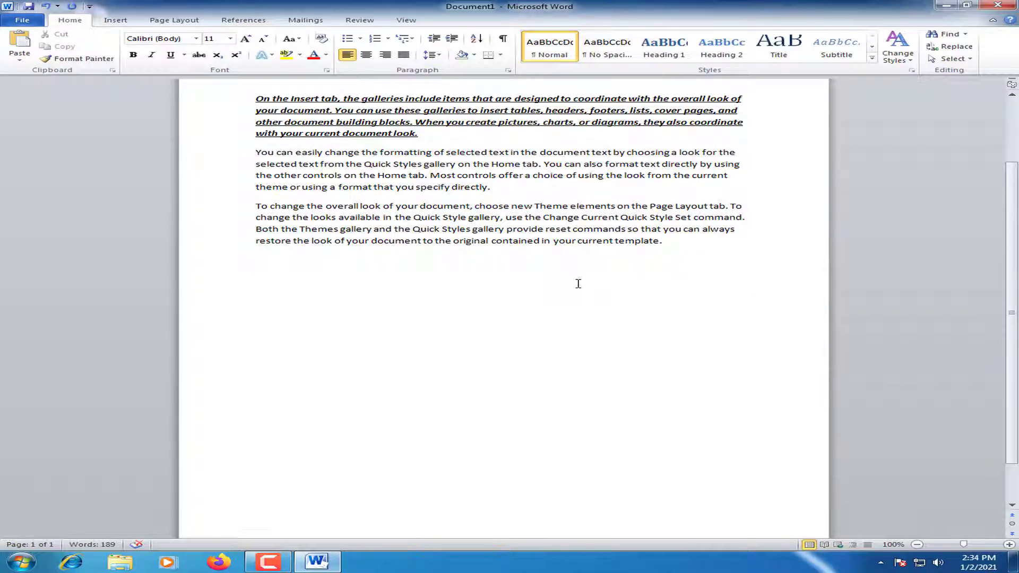
pyautogui.hotkey('ctrl', 'Return')
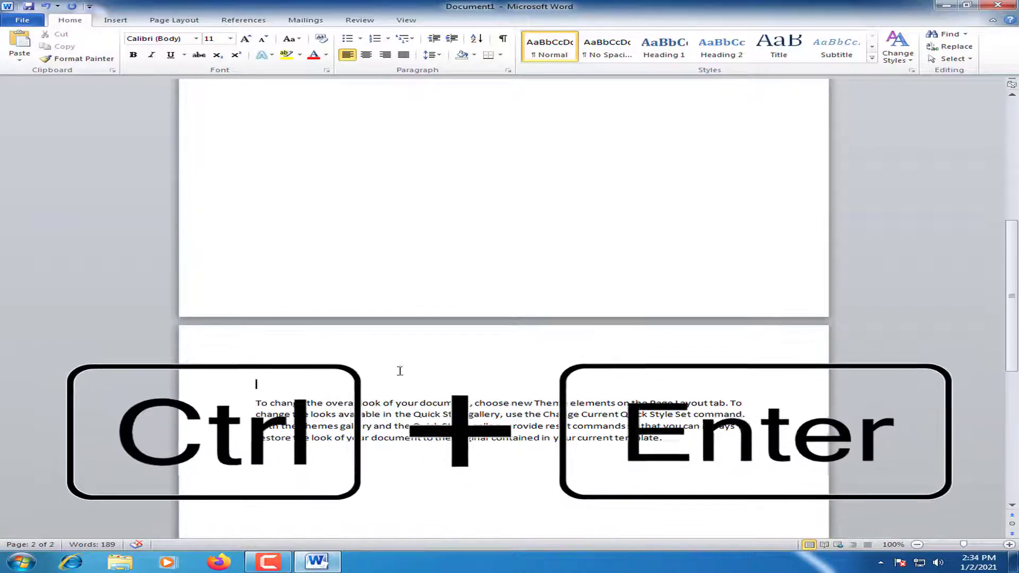
pyautogui.press('Delete')
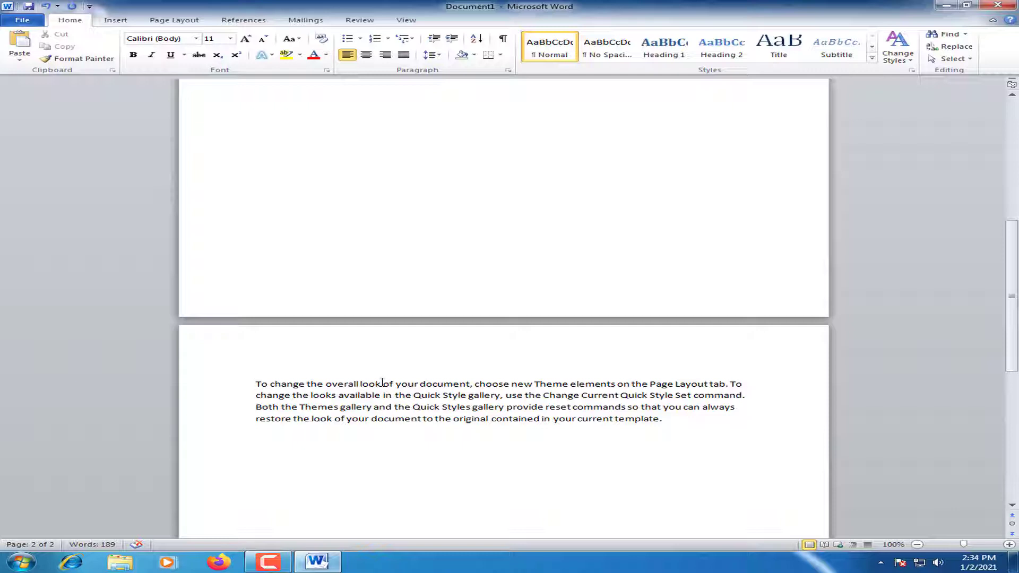
# Step: Insert and then remove a tab gap before 'directly' in the second paragraph
pyautogui.scroll(10, 372, 365)
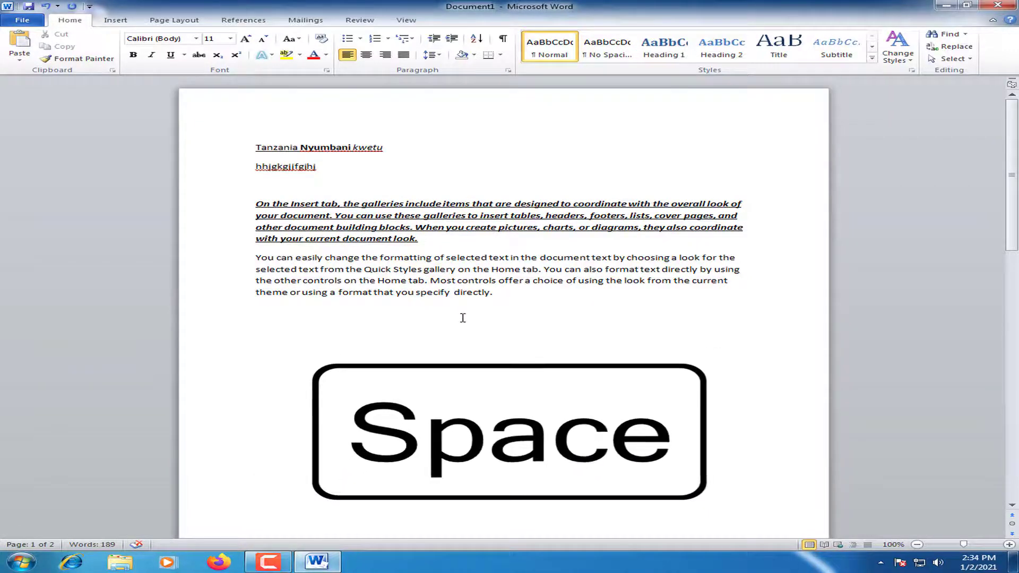
pyautogui.press('Tab')
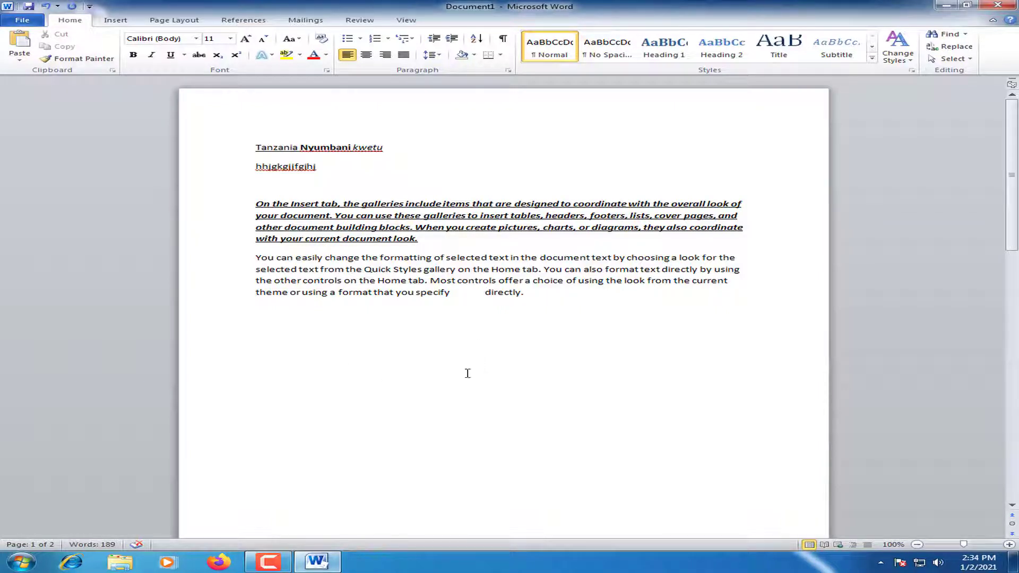
pyautogui.press('BackSpace')
# Step: Type 'Tanzania' on a new line below the second paragraph and repeat it with F4
pyautogui.tripleClick(508, 308)
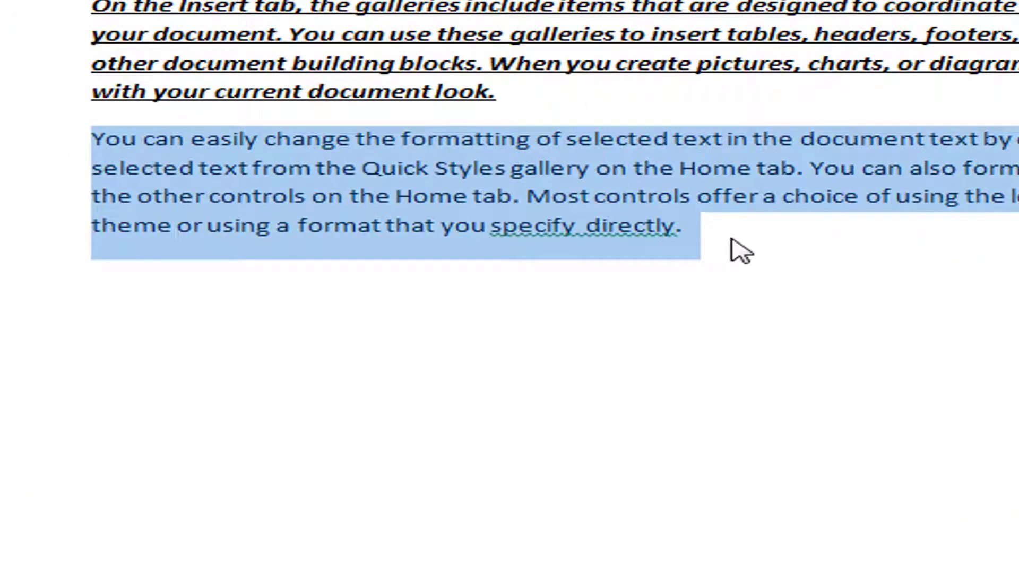
pyautogui.click(705, 262)
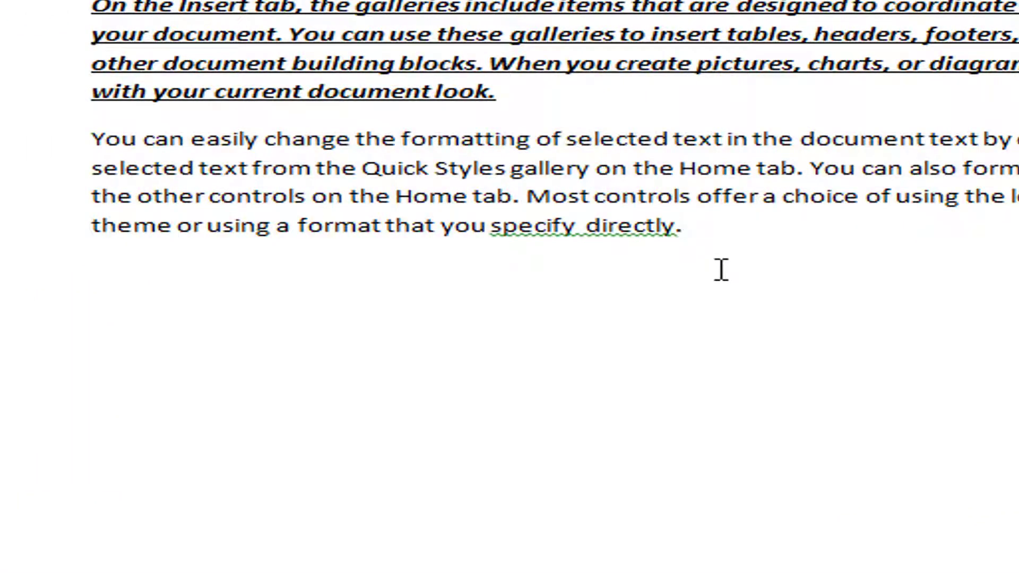
pyautogui.press('Return')
pyautogui.write('Tanzania')
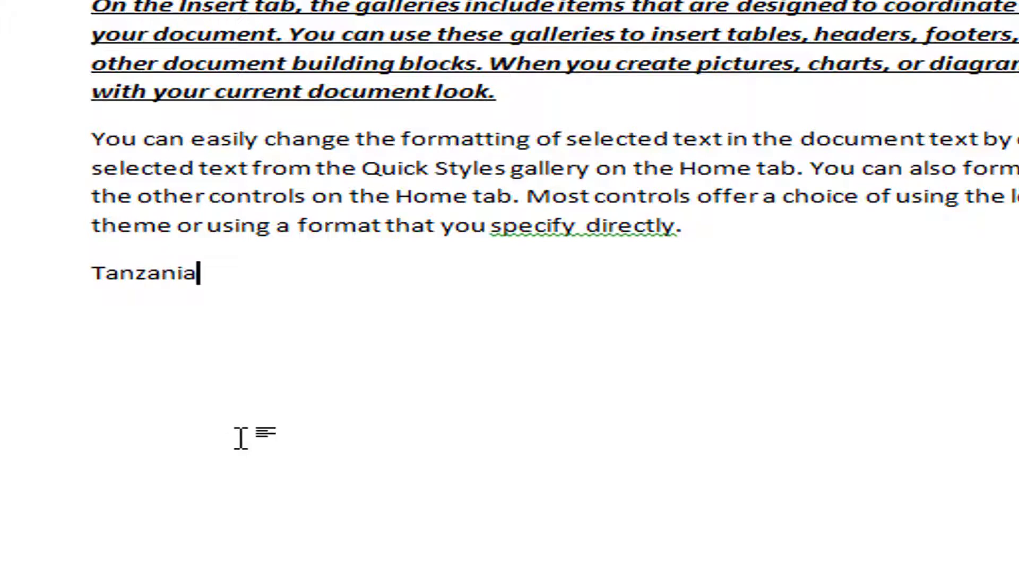
pyautogui.press('Return')
pyautogui.press('F4')
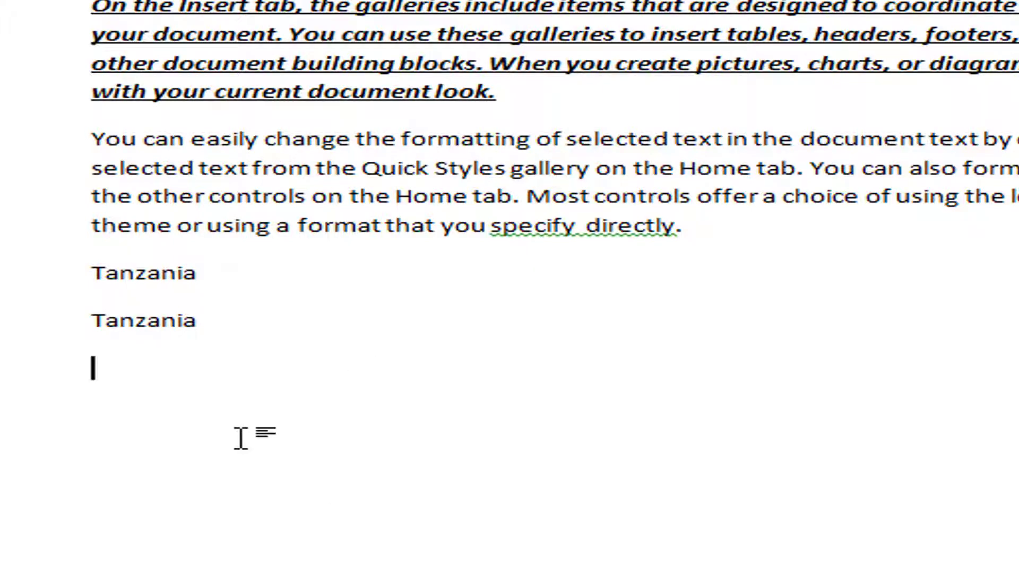
# Step: Undo and redo the repeated Tanzania line, repeat it with Ctrl+Y, then erase the extra copies
pyautogui.hotkey('ctrl', 'z')
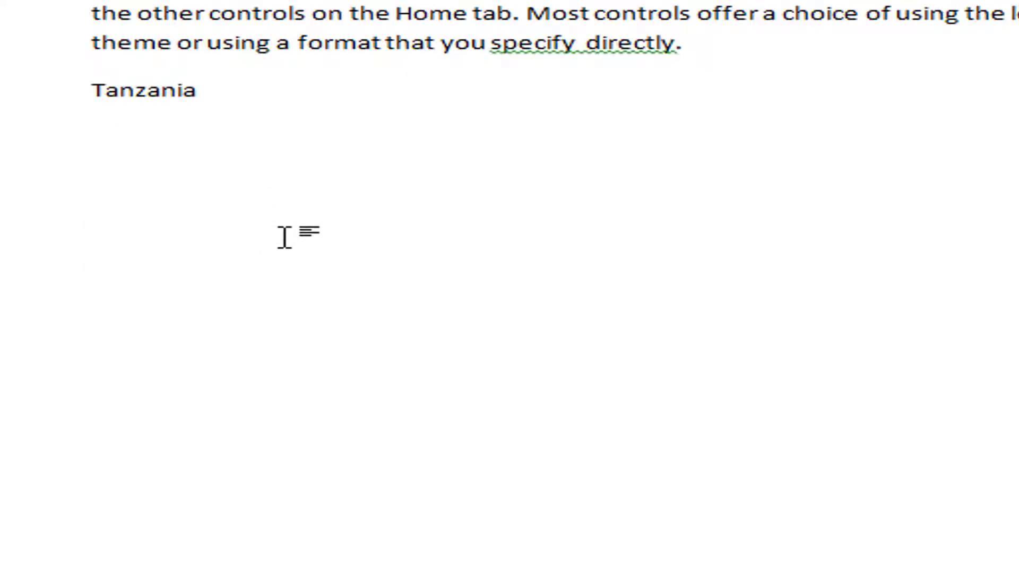
pyautogui.press('F4')
pyautogui.hotkey('ctrl', 'z')
pyautogui.tripleClick(94, 91)
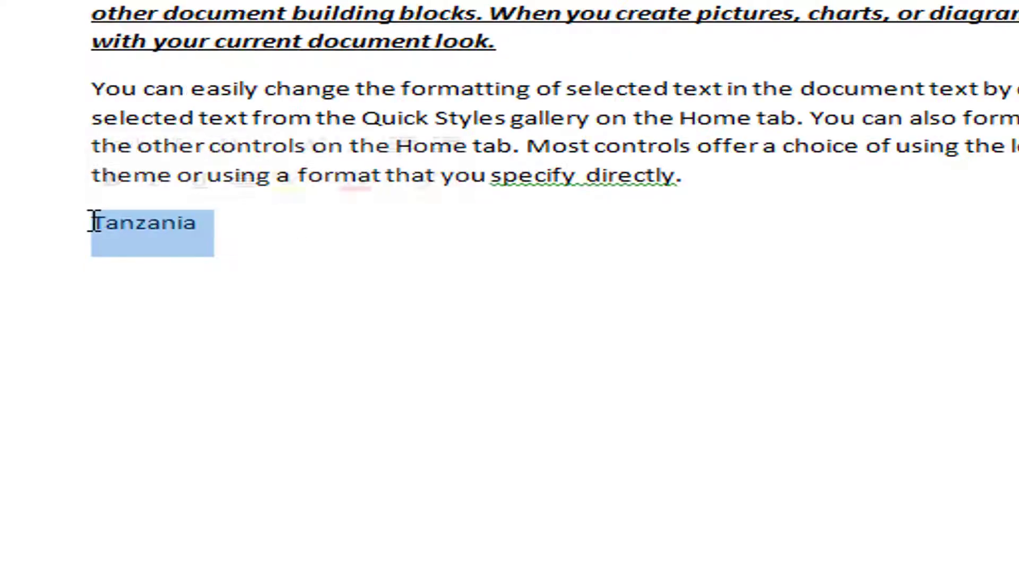
pyautogui.write('Tan')
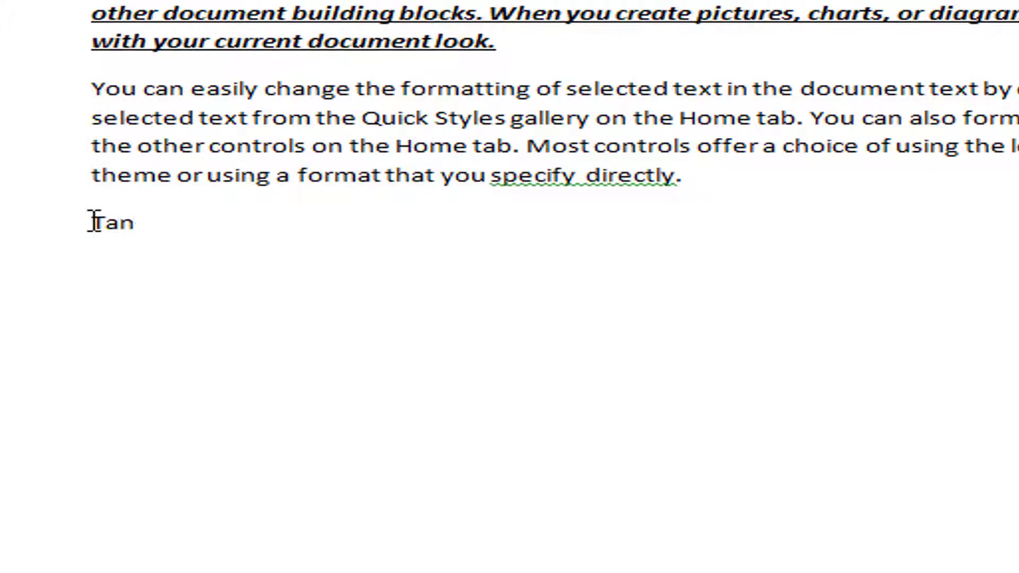
pyautogui.write('zania')
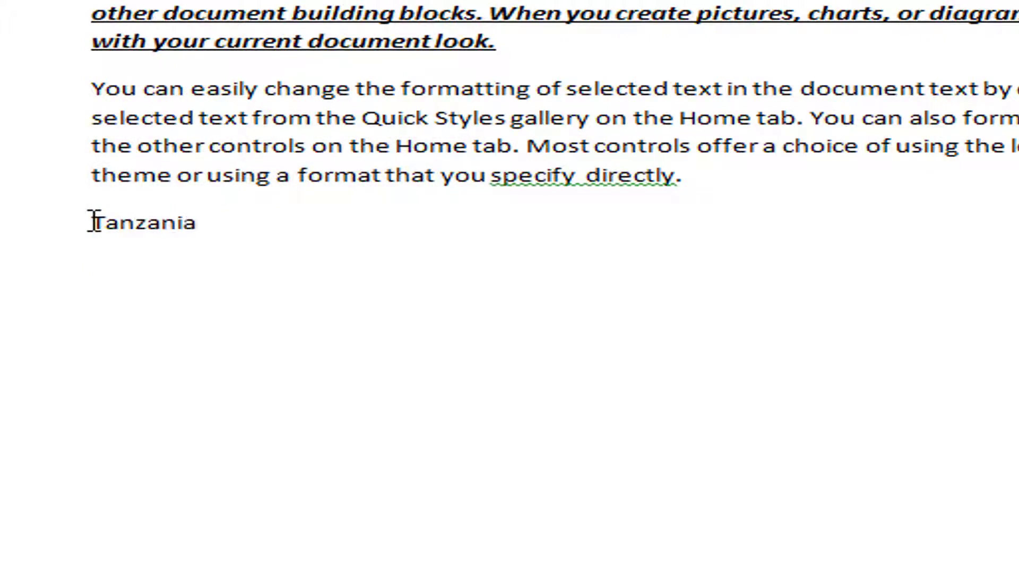
pyautogui.press('Return')
pyautogui.hotkey('ctrl', 'y')
pyautogui.hotkey('ctrl', 'y')
pyautogui.hotkey('ctrl', 'y')
pyautogui.hotkey('ctrl', 'y')
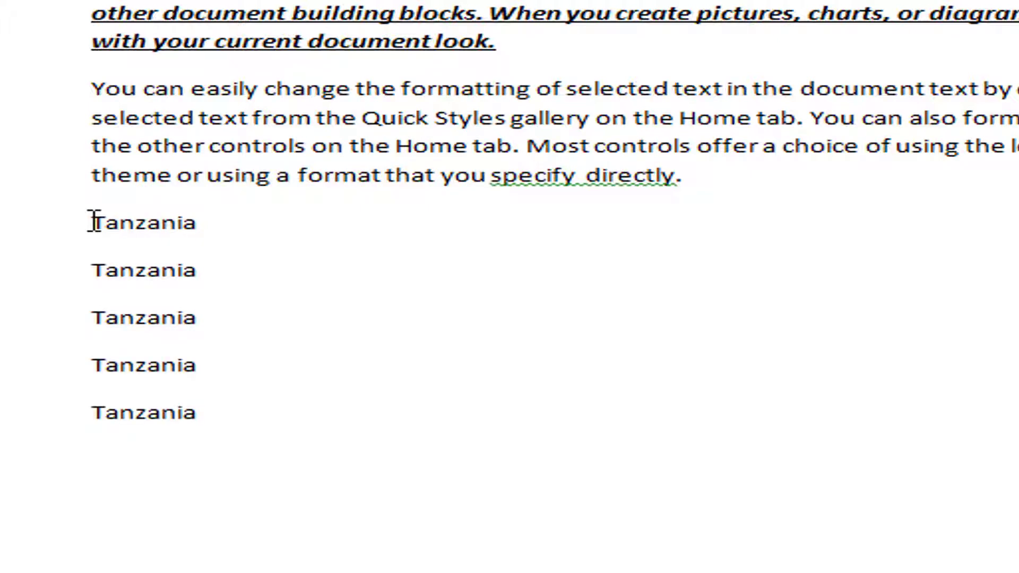
pyautogui.press('BackSpace')
pyautogui.press('BackSpace')
pyautogui.press('BackSpace')
pyautogui.press('BackSpace')
pyautogui.press('BackSpace')
pyautogui.press('BackSpace')
pyautogui.press('BackSpace')
pyautogui.press('BackSpace')
pyautogui.press('BackSpace')
pyautogui.press('BackSpace')
pyautogui.press('BackSpace')
pyautogui.press('BackSpace')
pyautogui.press('BackSpace')
pyautogui.press('BackSpace')
pyautogui.press('BackSpace')
pyautogui.press('BackSpace')
pyautogui.press('BackSpace')
pyautogui.press('BackSpace')
pyautogui.press('BackSpace')
pyautogui.press('BackSpace')
pyautogui.press('BackSpace')
pyautogui.press('BackSpace')
pyautogui.press('BackSpace')
pyautogui.press('BackSpace')
pyautogui.press('BackSpace')
pyautogui.press('BackSpace')
pyautogui.press('BackSpace')
pyautogui.press('BackSpace')
pyautogui.press('BackSpace')
pyautogui.press('BackSpace')
pyautogui.press('BackSpace')
pyautogui.press('BackSpace')
pyautogui.press('BackSpace')
pyautogui.press('BackSpace')
pyautogui.press('BackSpace')
pyautogui.press('BackSpace')
pyautogui.press('BackSpace')
pyautogui.press('BackSpace')
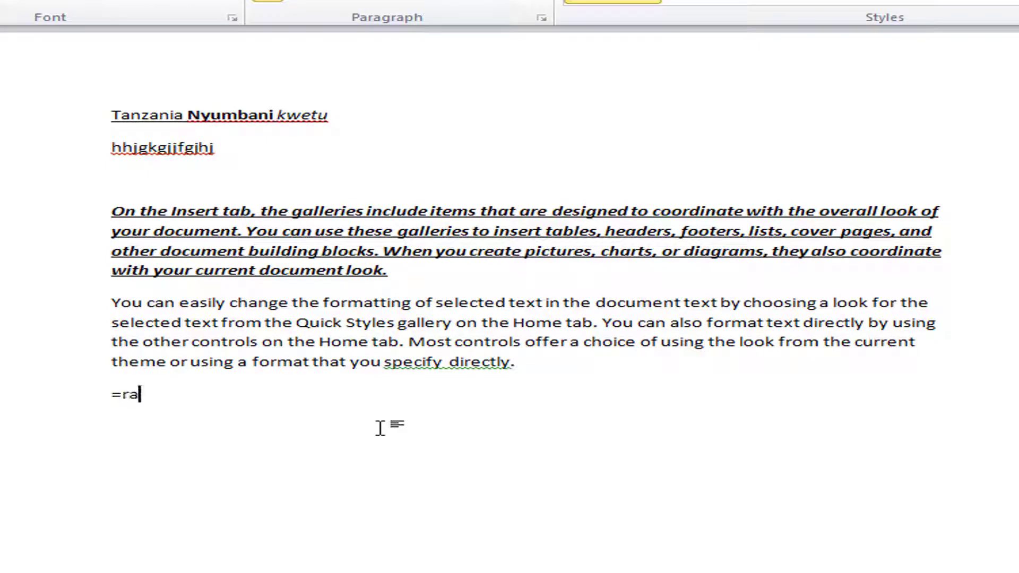
# Step: Generate =rand() paragraphs, type 'kwa mf' after 'specify directly.', and select 'restore the look of your document'
pyautogui.write('()')
pyautogui.press('Return')
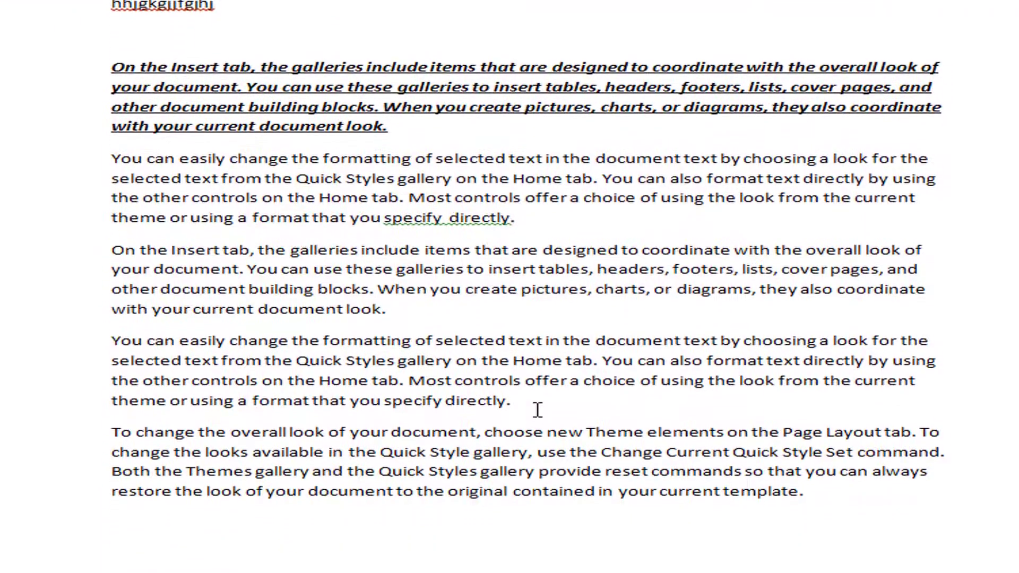
pyautogui.click(537, 409)
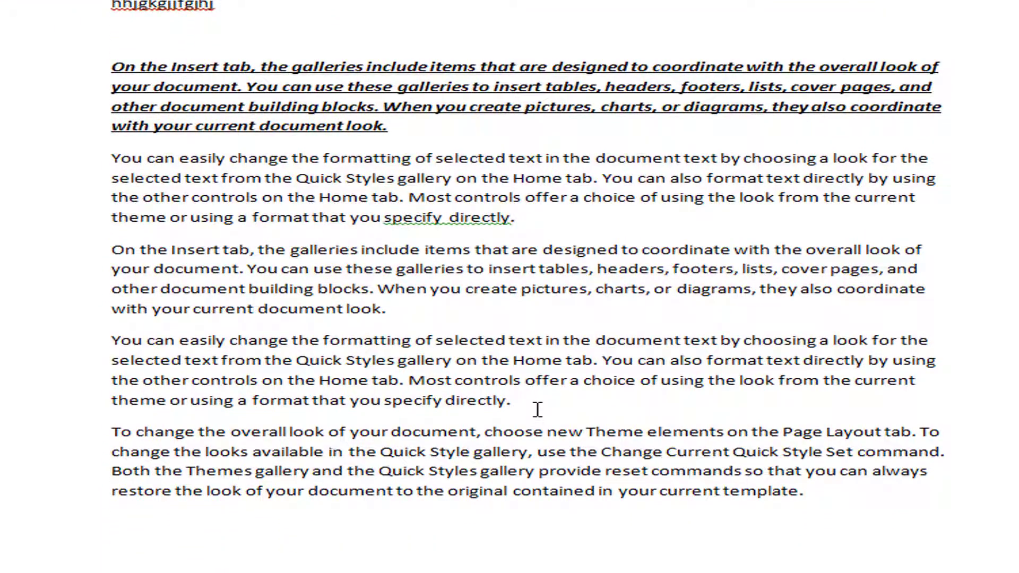
pyautogui.write('kwa mfano')
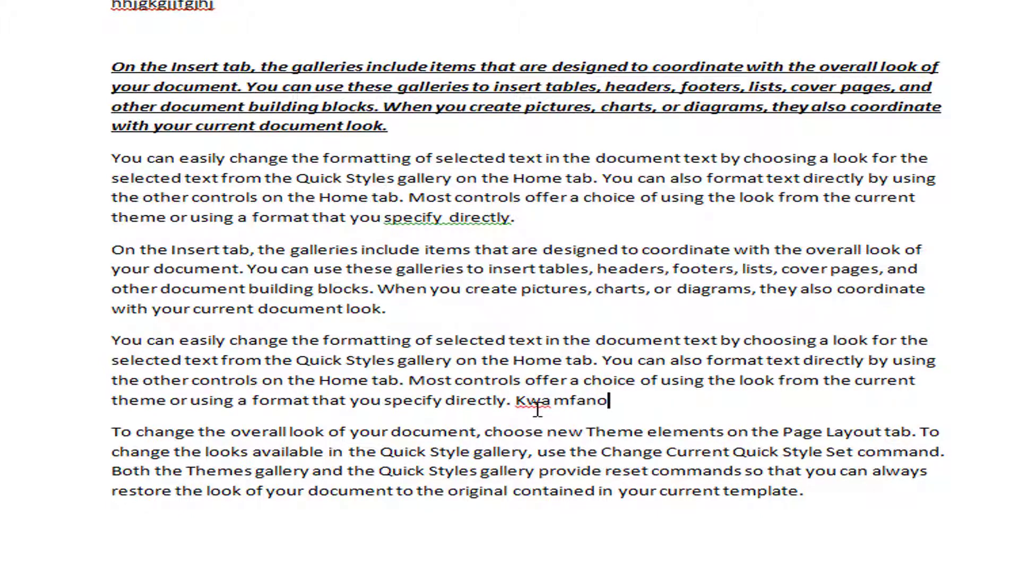
pyautogui.scroll(-3, 740, 419)
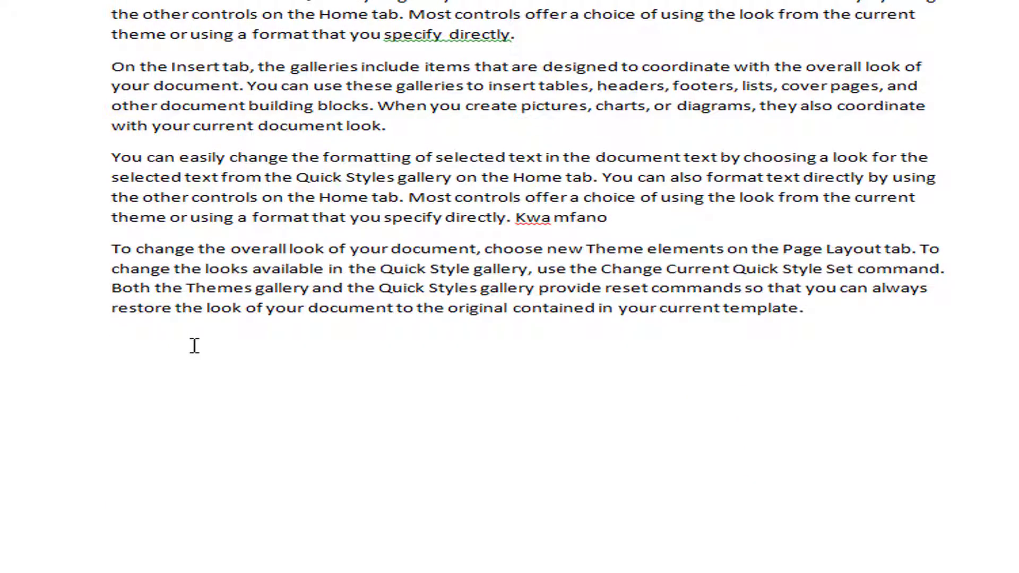
pyautogui.moveTo(114, 311); pyautogui.dragTo(386, 314)
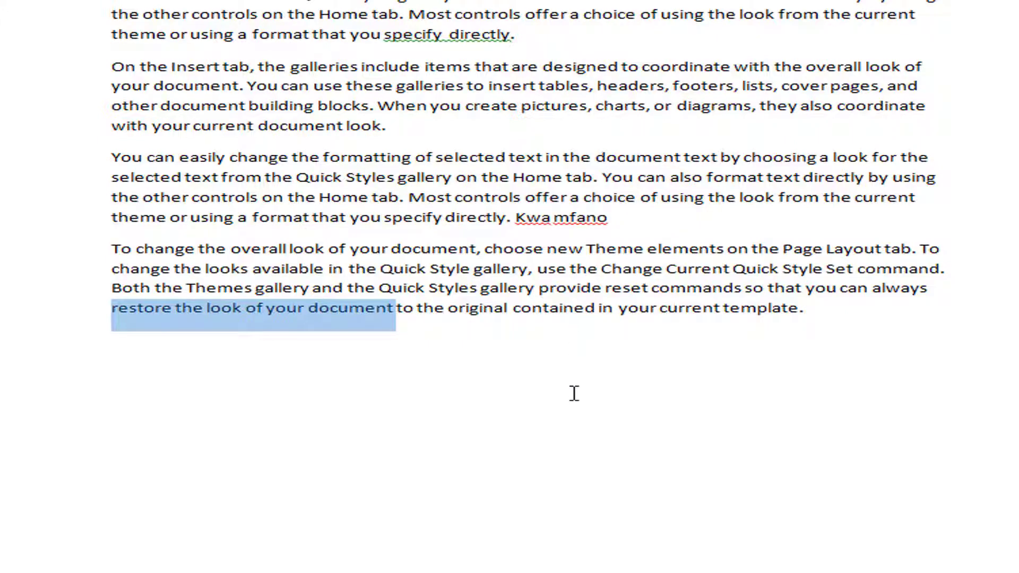
# Step: Copy 'restore the look of your document' and paste it after Kwa mfano, using Shift+F5 to jump between edits
pyautogui.hotkey('shift', 'F5')
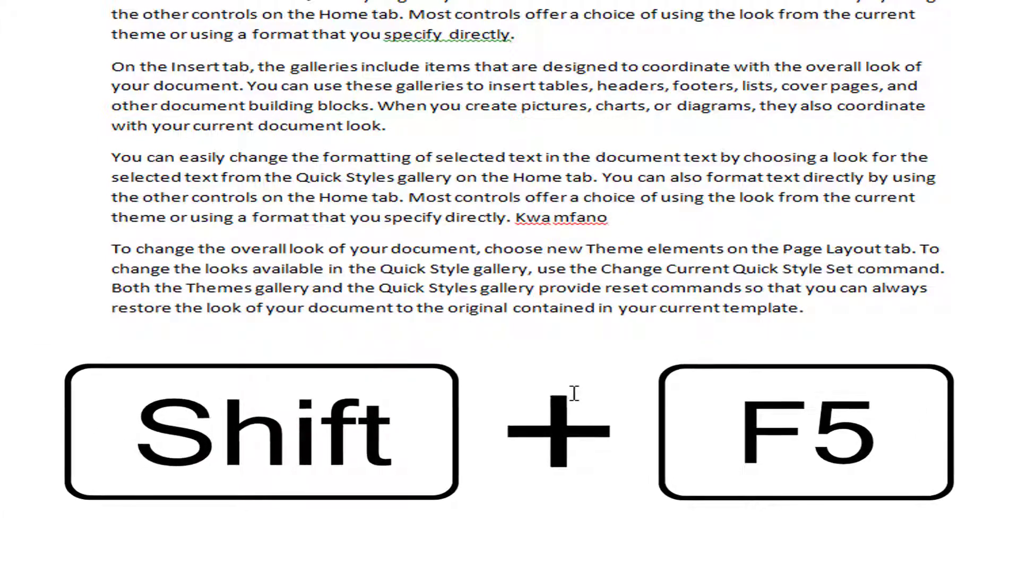
pyautogui.hotkey('shift', 'F5')
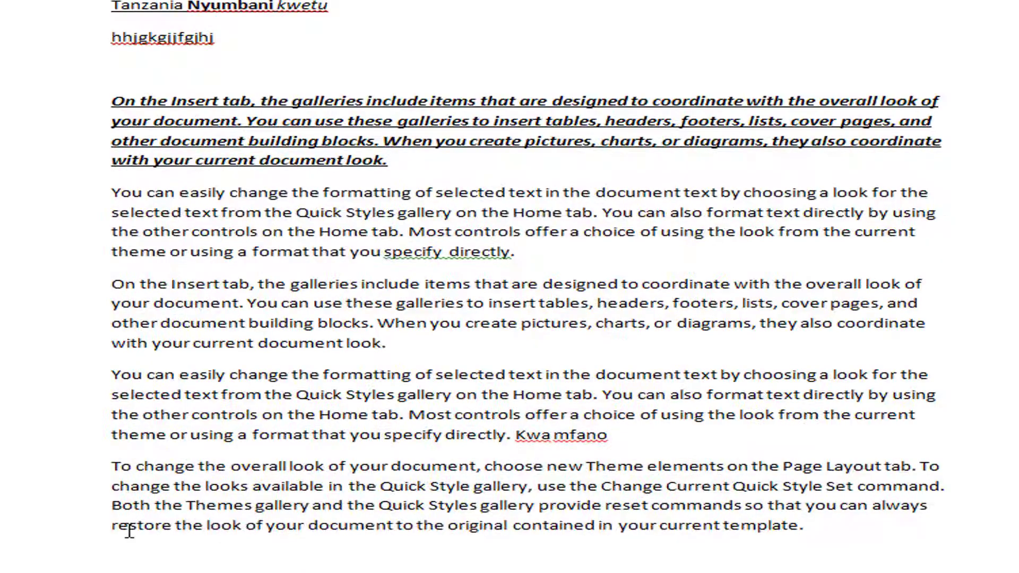
pyautogui.moveTo(118, 527); pyautogui.dragTo(365, 540)
pyautogui.hotkey('ctrl', 'c')
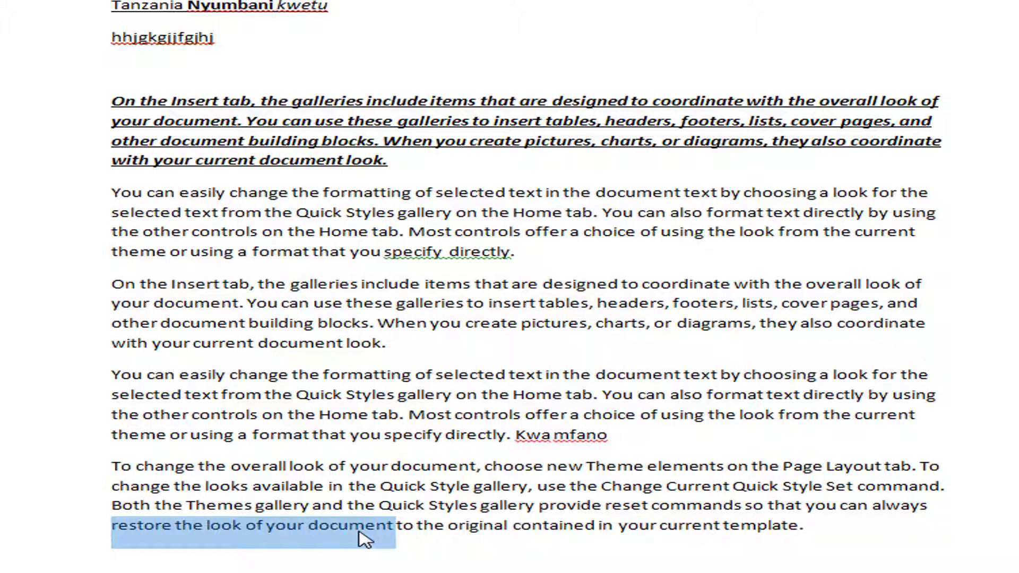
pyautogui.hotkey('shift', 'F5')
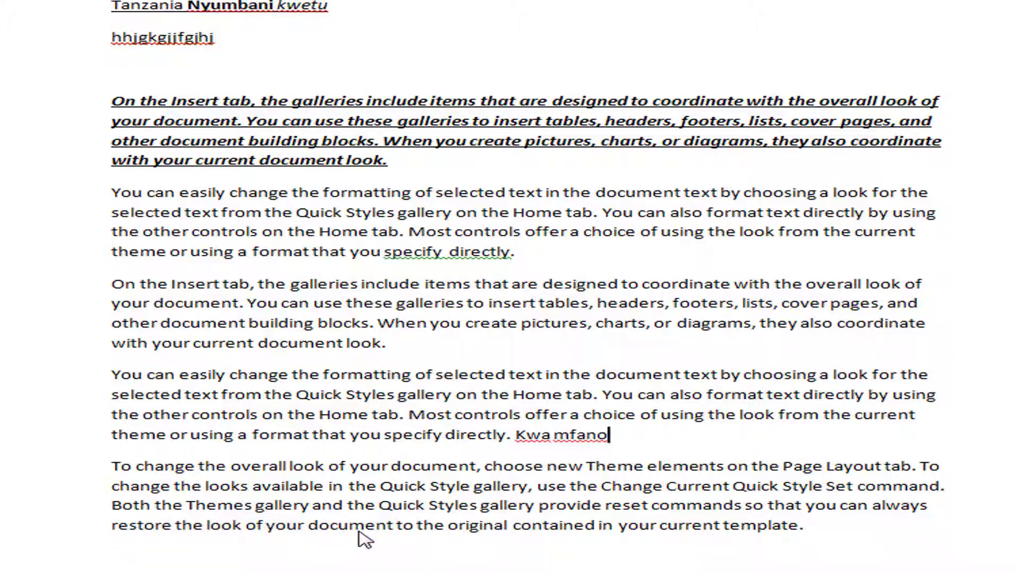
pyautogui.hotkey('ctrl', 'v')
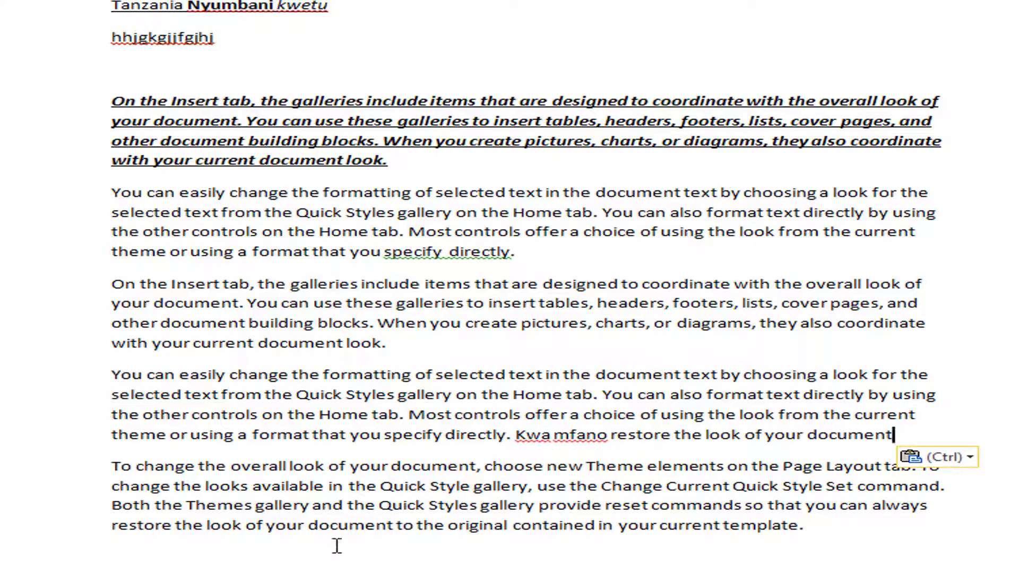
pyautogui.hotkey('shift', 'F5')
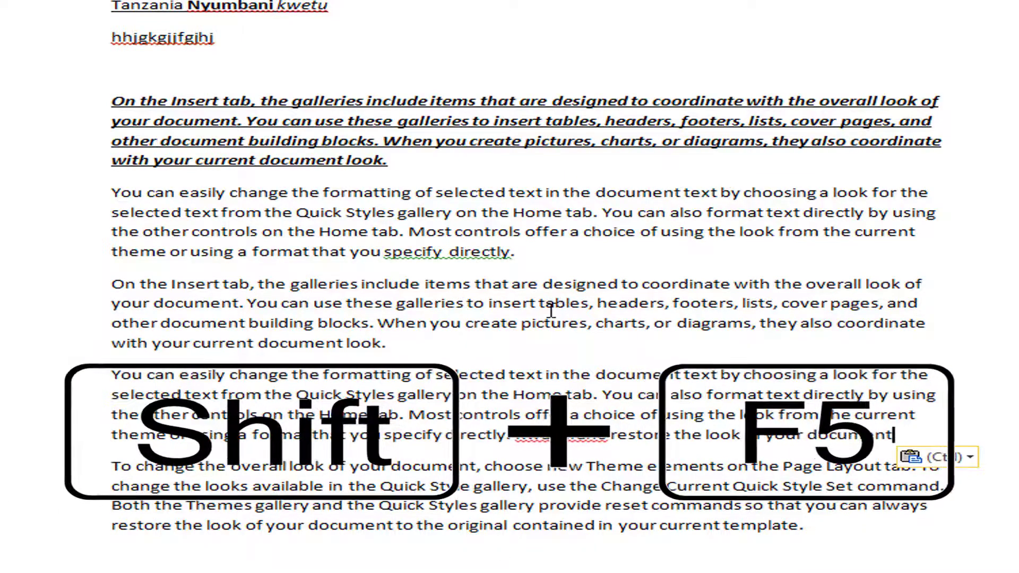
pyautogui.click(237, 27)
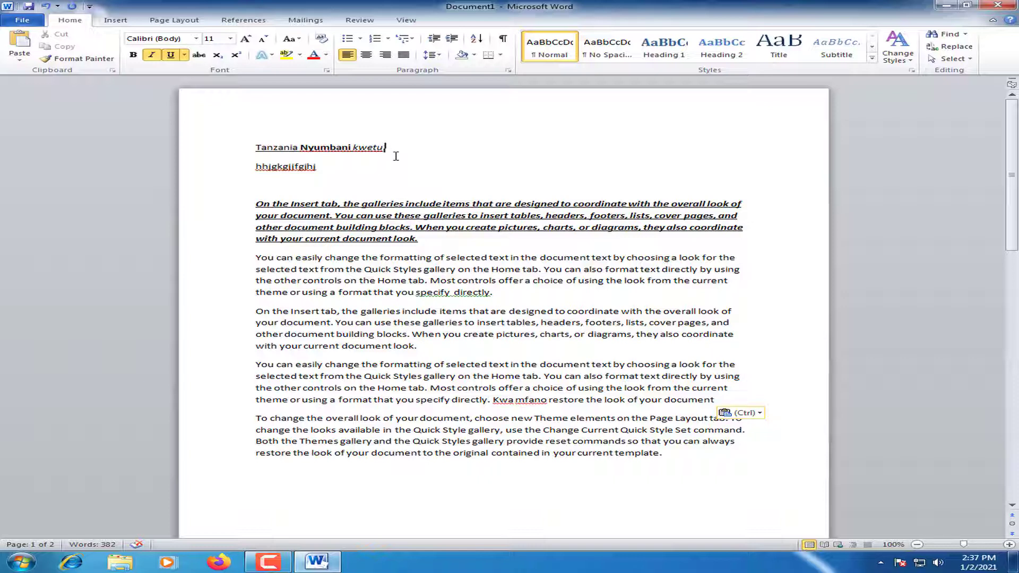
pyautogui.press('Down')
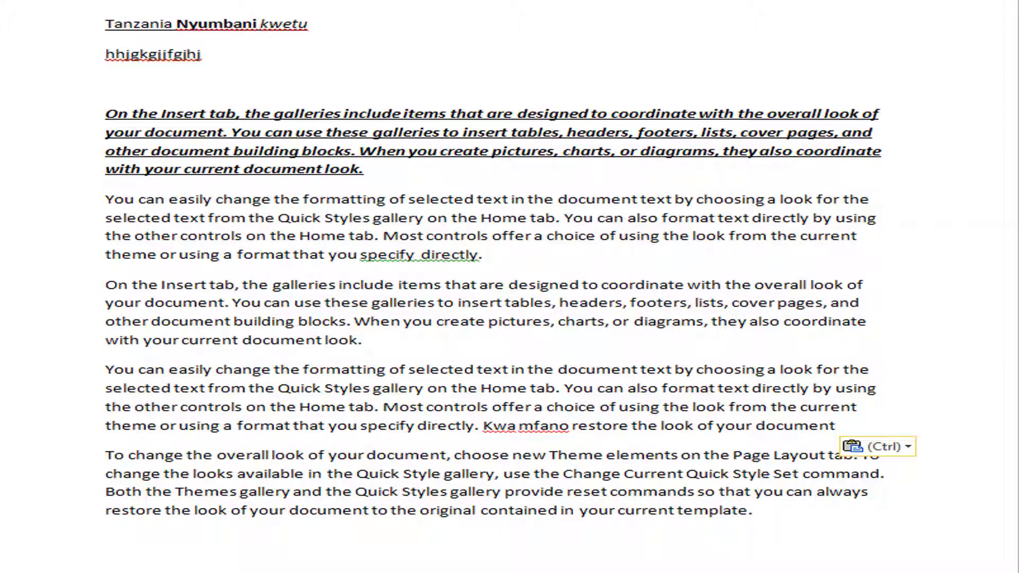
pyautogui.scroll(-3, 494, 286)
pyautogui.scroll(3, 493, 287)
pyautogui.click(45, 142)
pyautogui.doubleClick(45, 142)
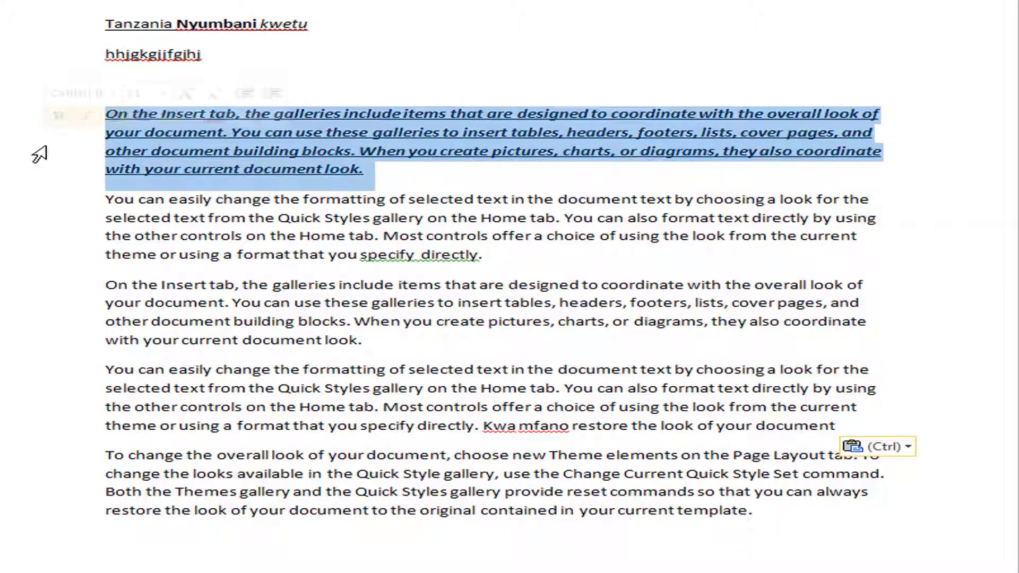
pyautogui.tripleClick(200, 215)
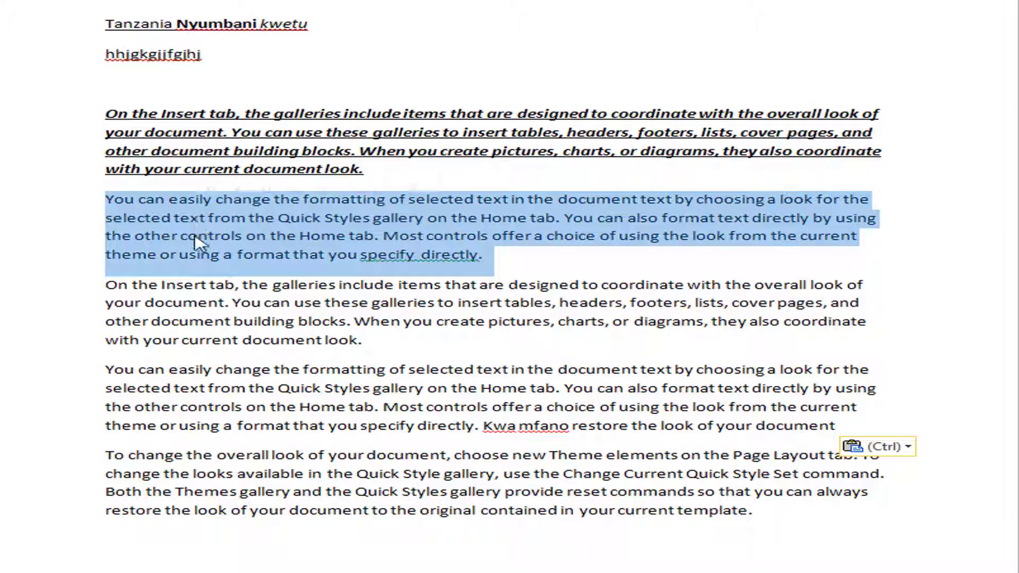
pyautogui.click(197, 235)
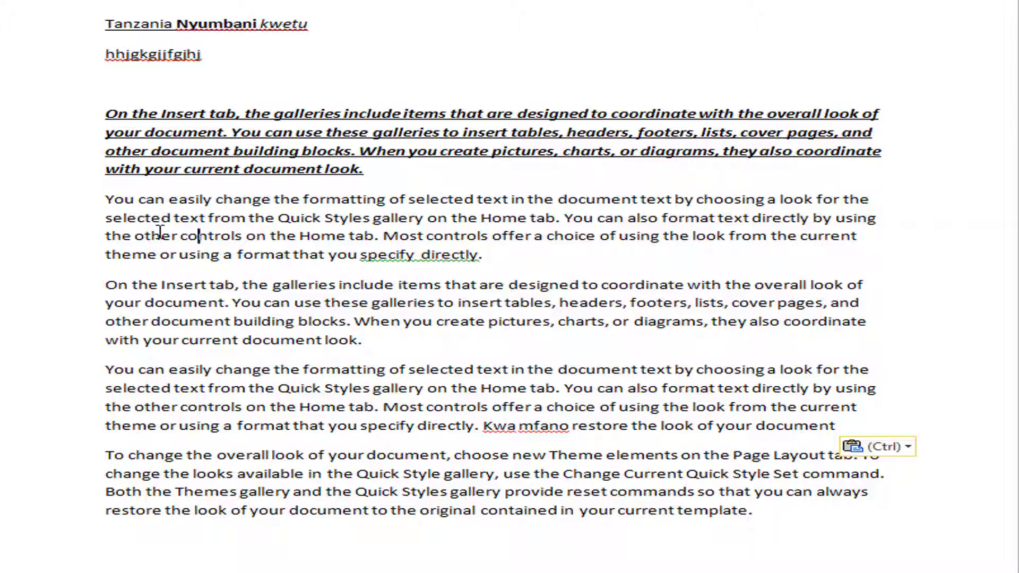
pyautogui.moveTo(136, 219); pyautogui.dragTo(236, 285)
pyautogui.click(272, 322)
pyautogui.doubleClick(255, 303)
pyautogui.click(255, 303)
pyautogui.moveTo(296, 407); pyautogui.dragTo(291, 410)
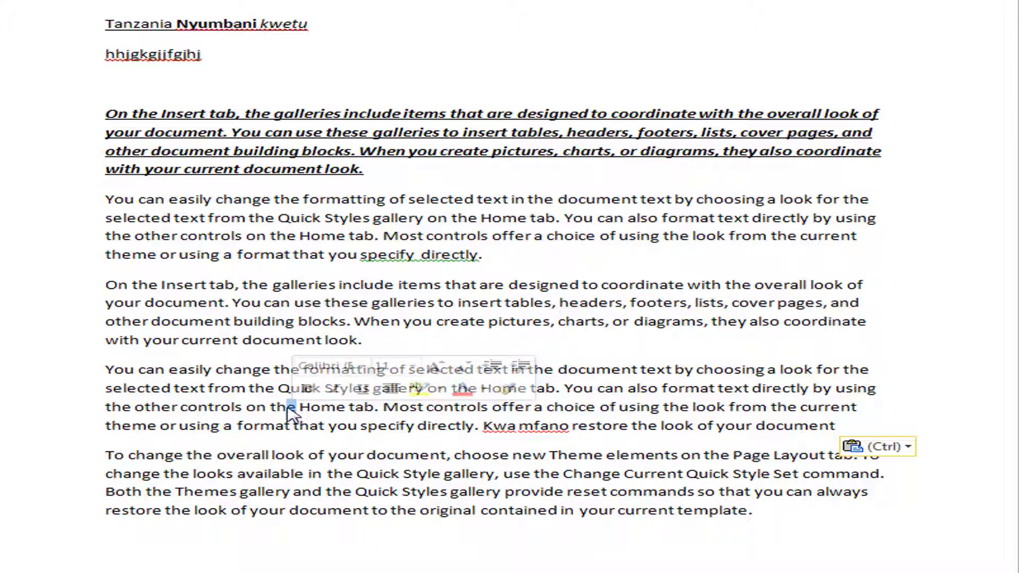
pyautogui.click(107, 199)
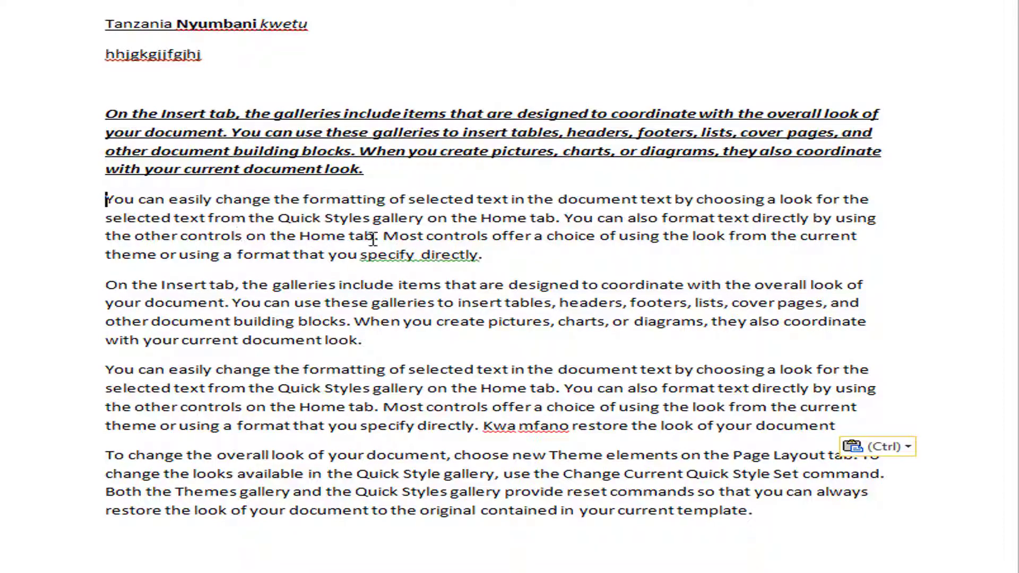
pyautogui.moveTo(373, 236); pyautogui.dragTo(379, 237)
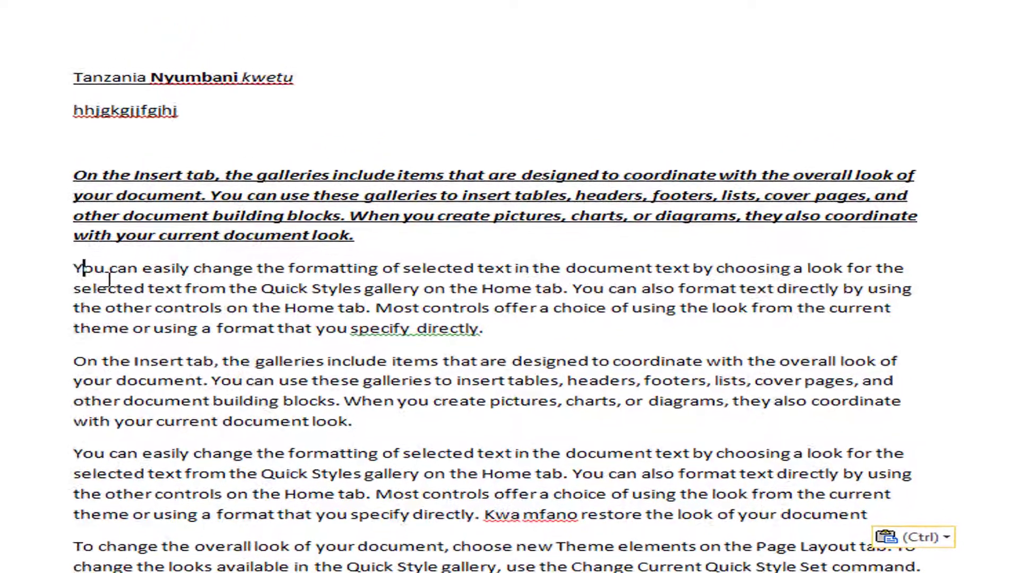
pyautogui.moveTo(106, 201); pyautogui.dragTo(366, 238)
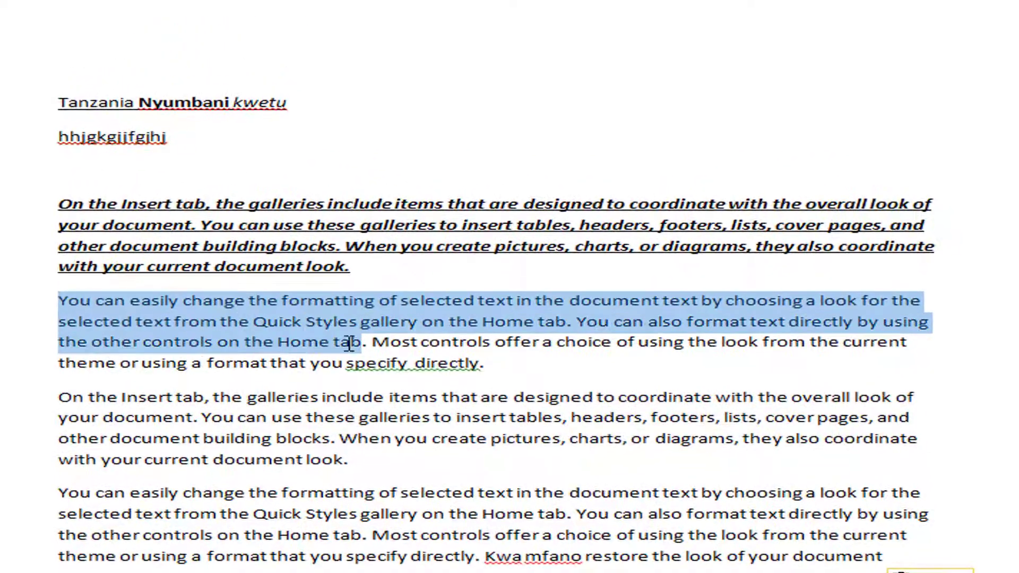
pyautogui.moveTo(465, 238); pyautogui.dragTo(459, 238)
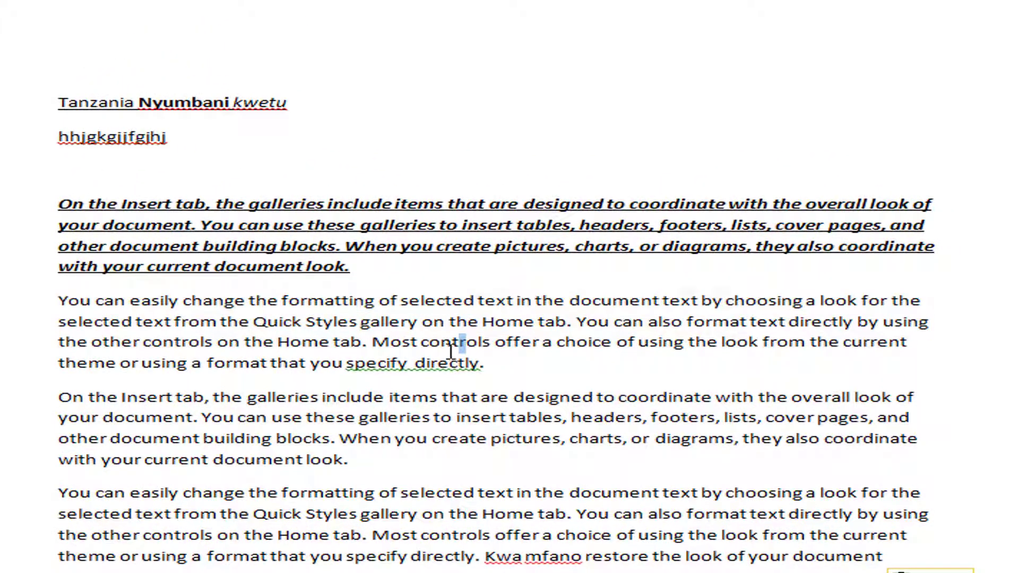
pyautogui.click(56, 301)
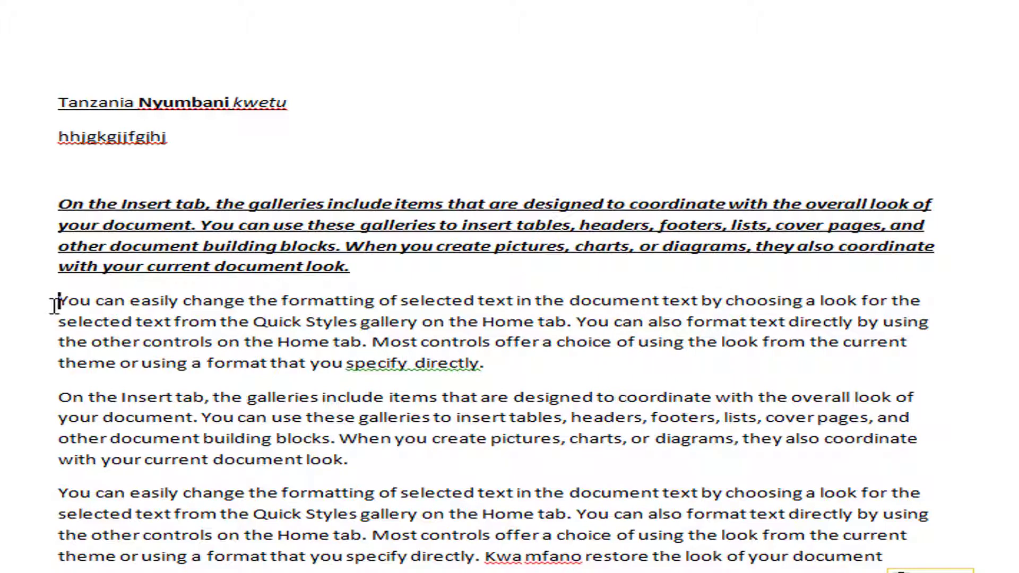
pyautogui.keyDown('shift'); pyautogui.click(366, 342); pyautogui.keyUp('shift')
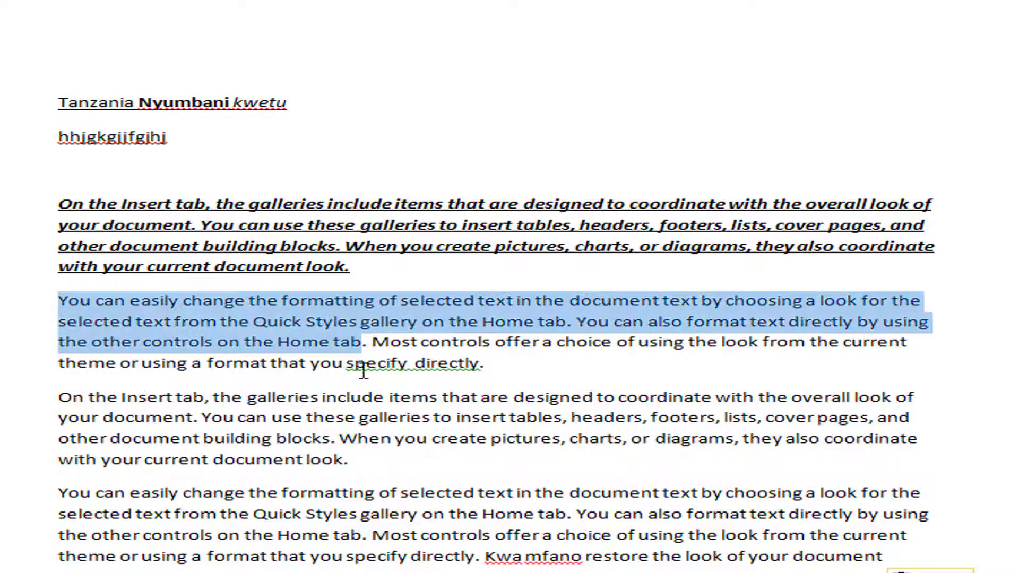
pyautogui.keyDown('shift'); pyautogui.click(348, 459); pyautogui.keyUp('shift')
pyautogui.keyDown('shift'); pyautogui.click(192, 226); pyautogui.keyUp('shift')
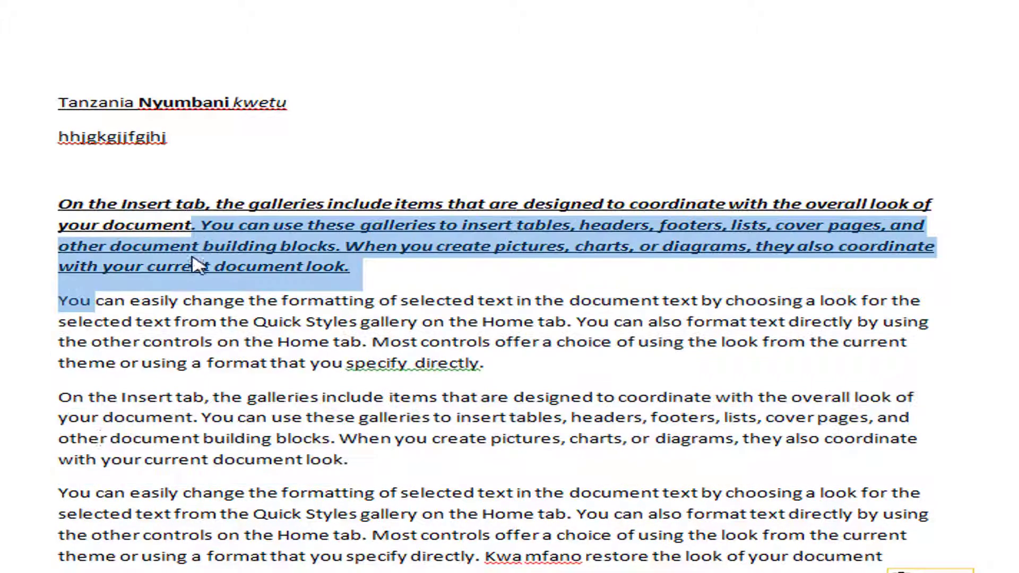
pyautogui.keyDown('shift'); pyautogui.click(565, 322); pyautogui.keyUp('shift')
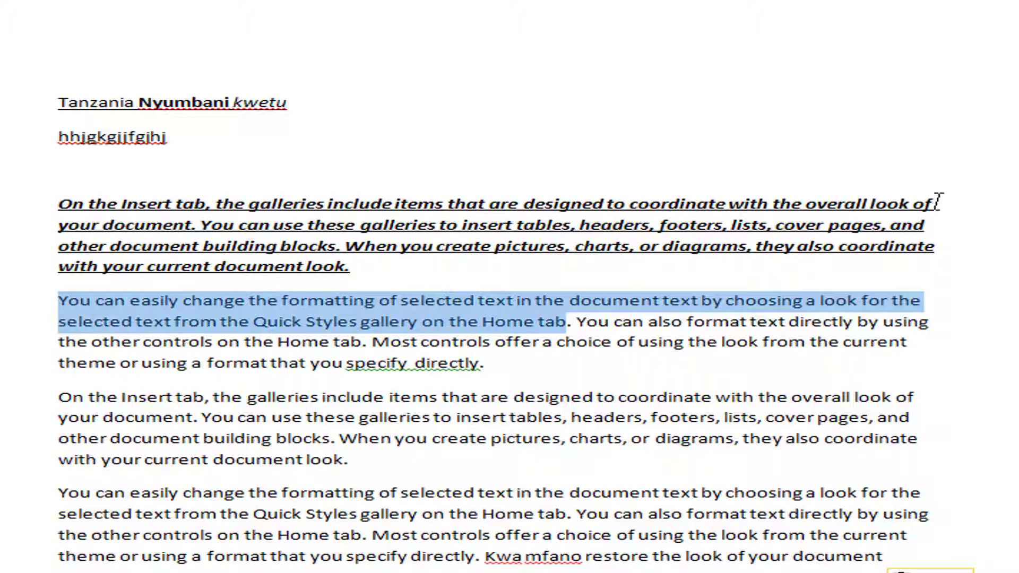
pyautogui.click(68, 203)
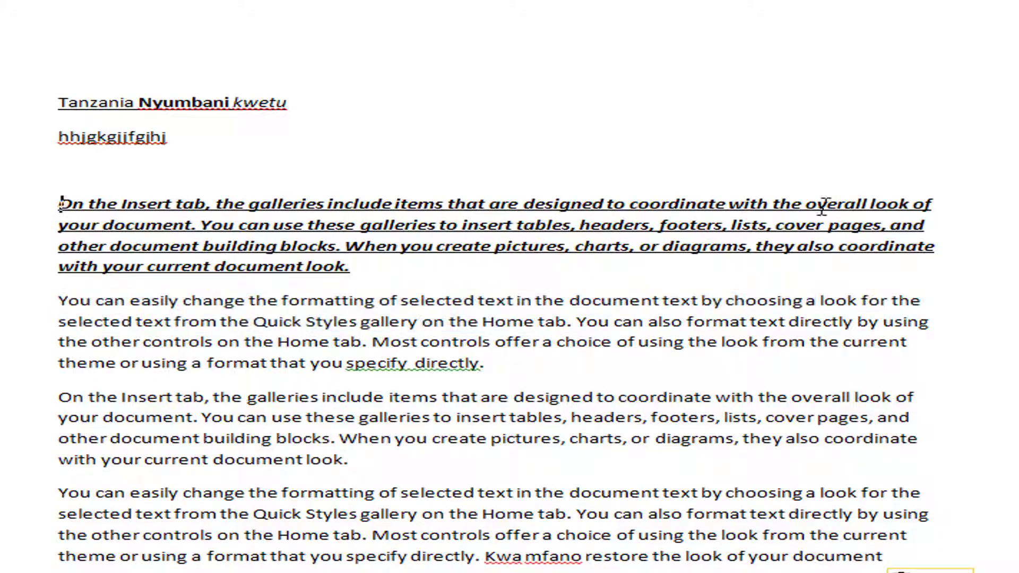
pyautogui.keyDown('shift'); pyautogui.click(932, 203); pyautogui.keyUp('shift')
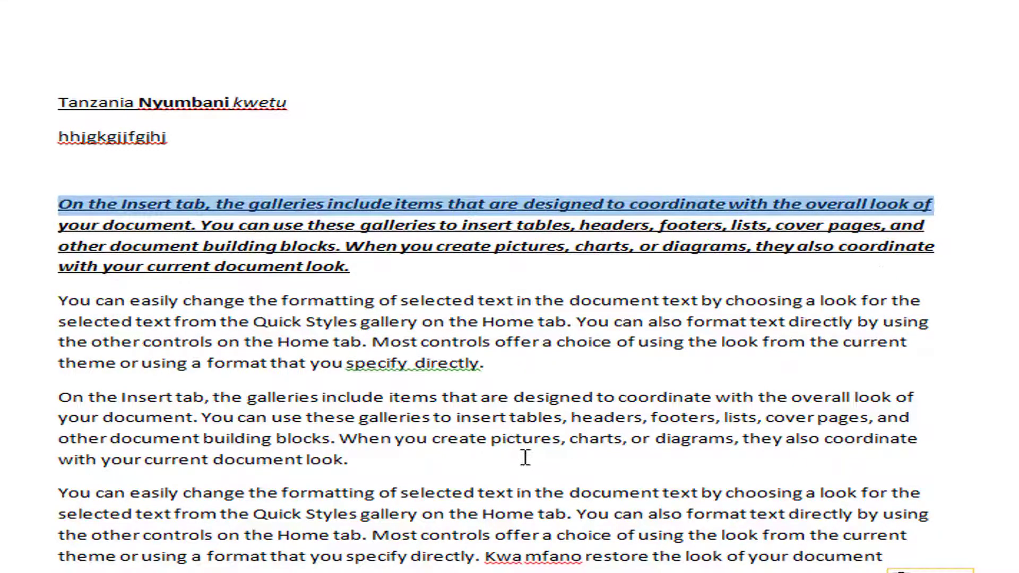
pyautogui.click(61, 302)
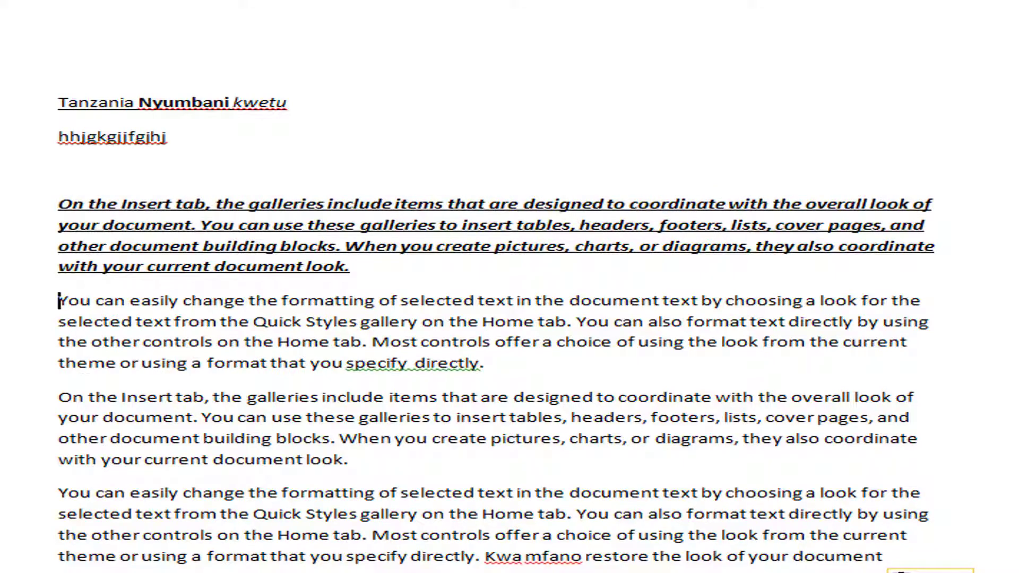
pyautogui.hotkey('shift', 'End')
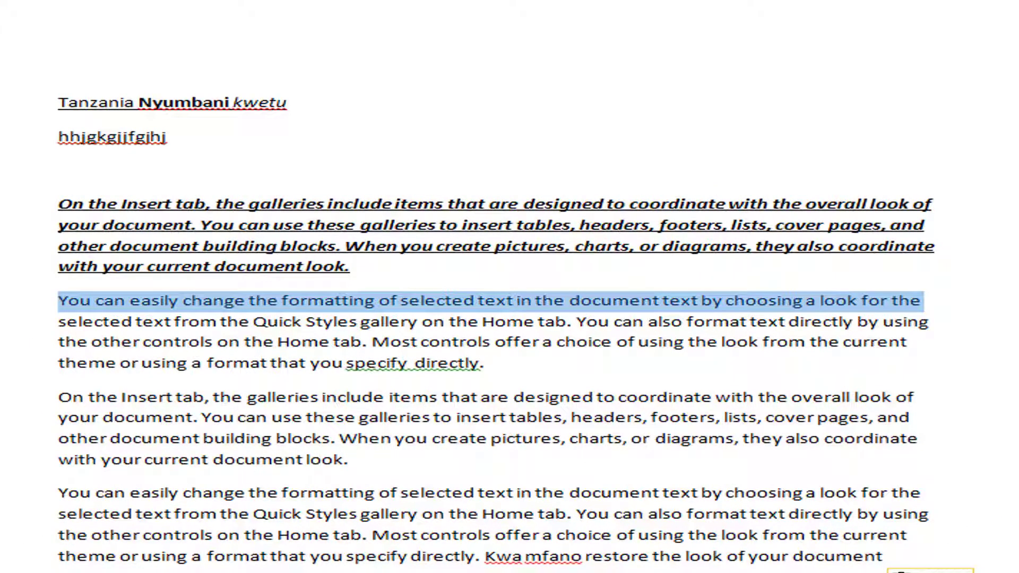
pyautogui.hotkey('shift', 'Home')
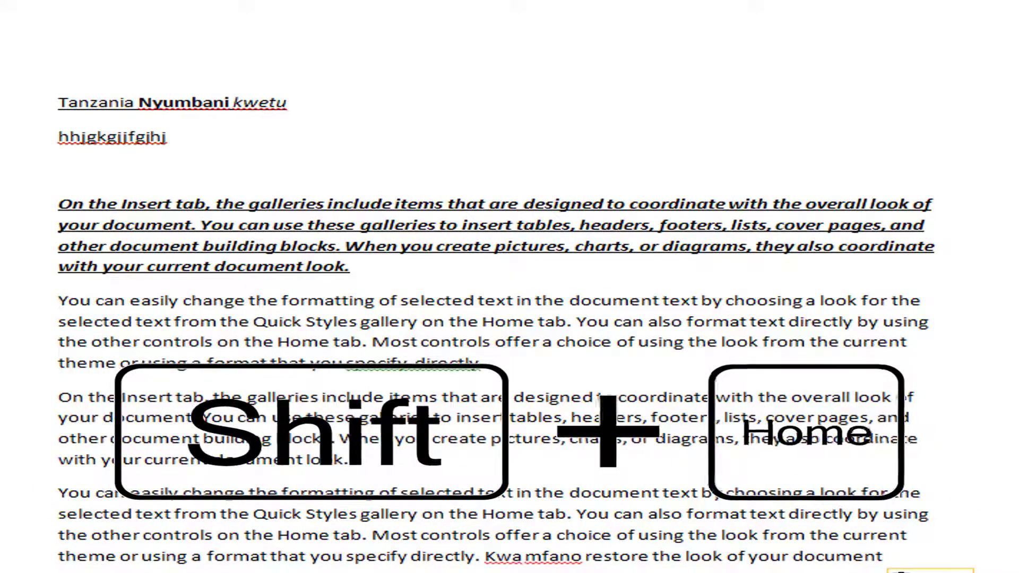
pyautogui.click(922, 300)
pyautogui.hotkey('shift', 'Home')
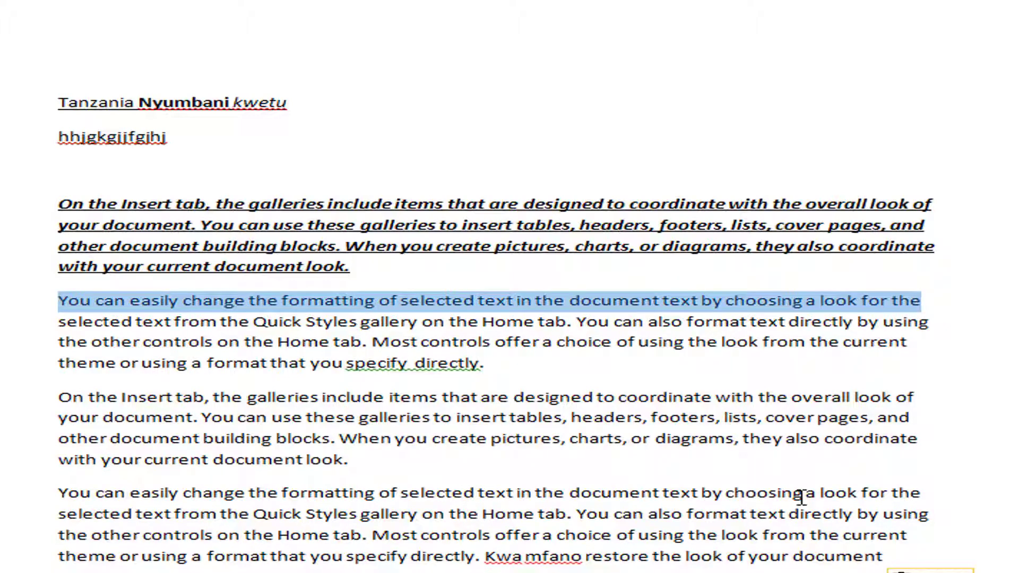
pyautogui.hotkey('shift', 'End')
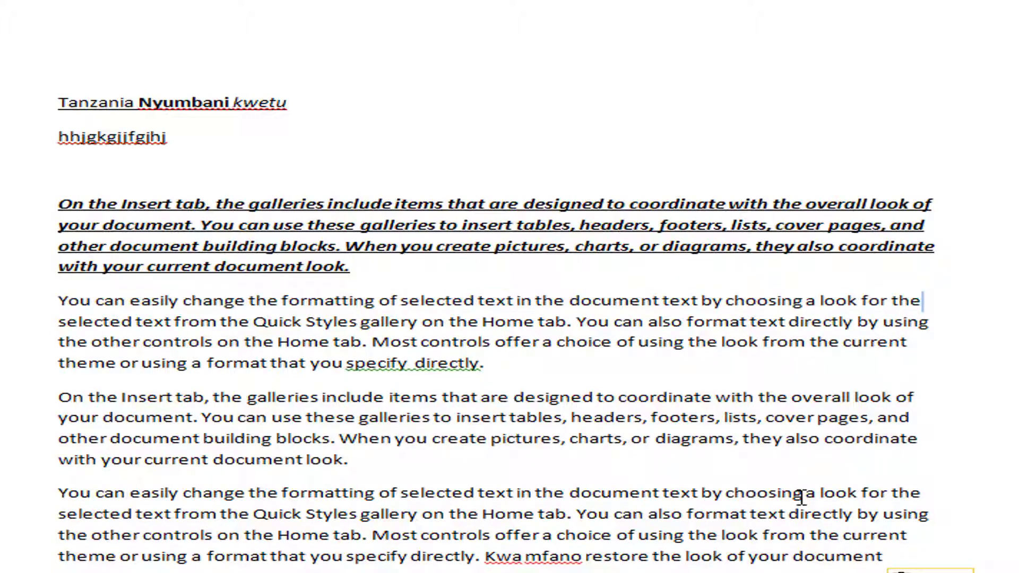
pyautogui.hotkey('shift', 'pagedown')
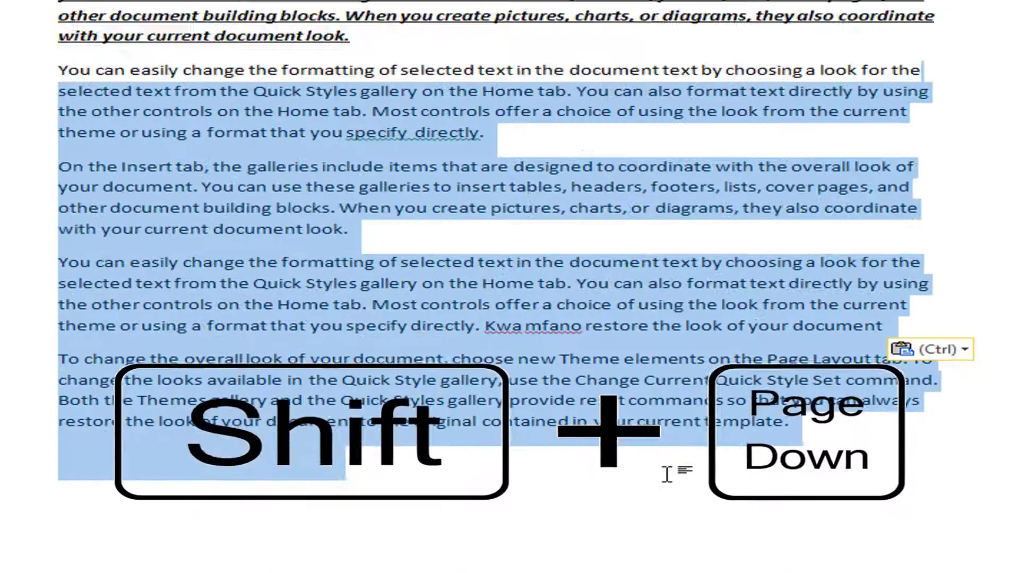
pyautogui.hotkey('shift', 'pagedown')
pyautogui.hotkey('shift', 'pageup')
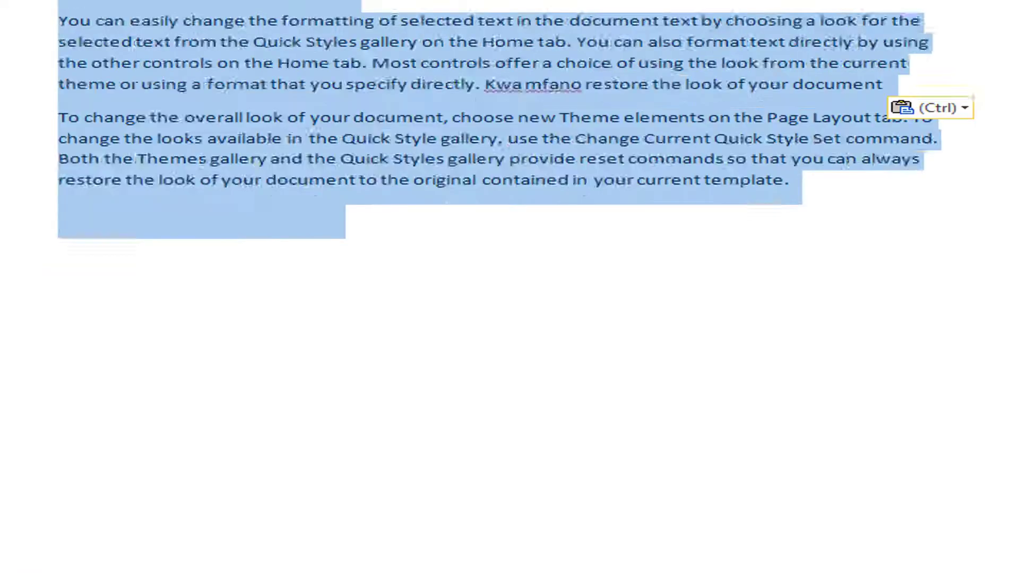
pyautogui.hotkey('shift', 'pageup')
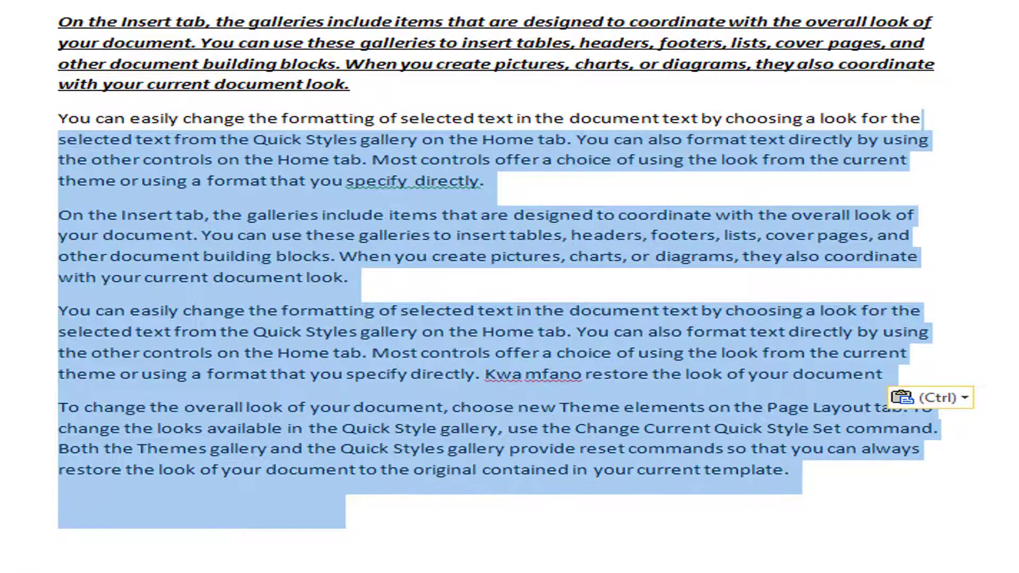
pyautogui.scroll(-4, 509, 265)
pyautogui.hotkey('shift', 'pageup')
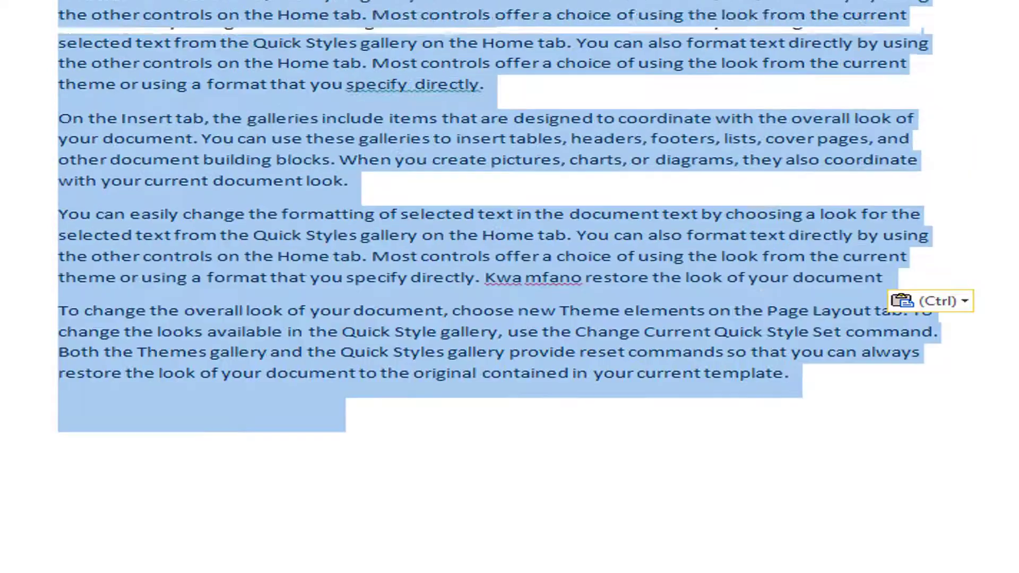
pyautogui.hotkey('shift', 'pageup')
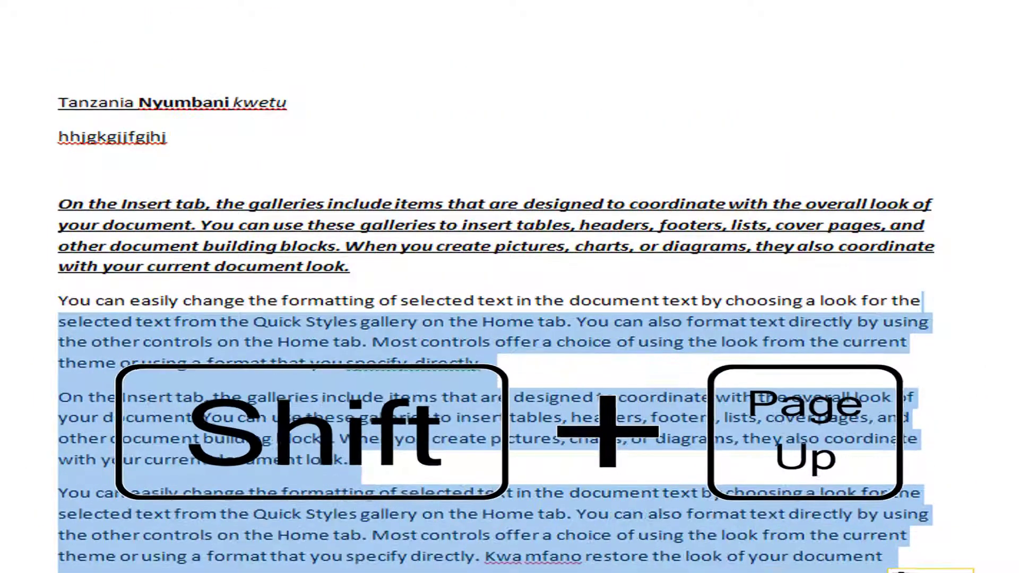
pyautogui.click(199, 284)
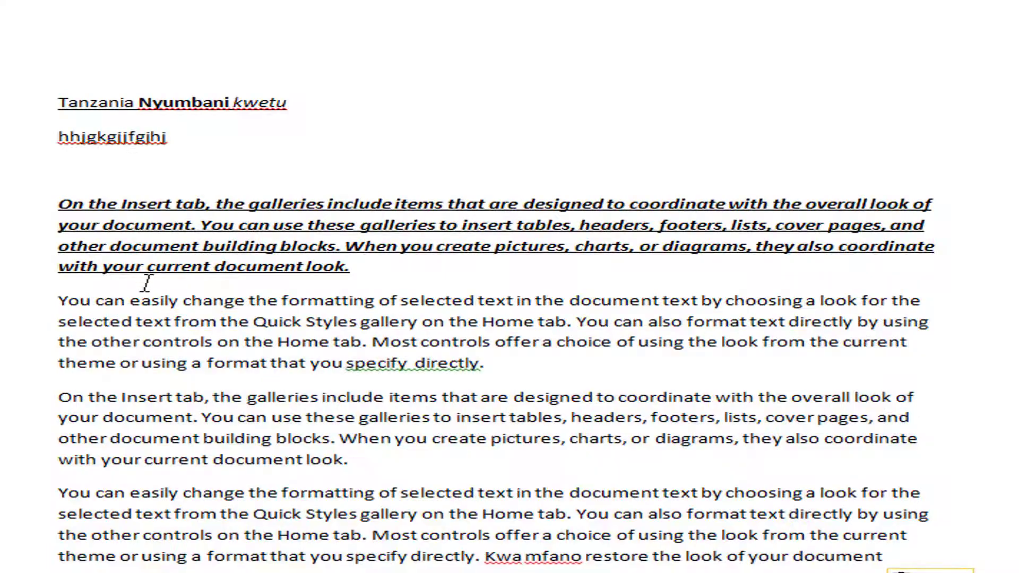
pyautogui.click(58, 102)
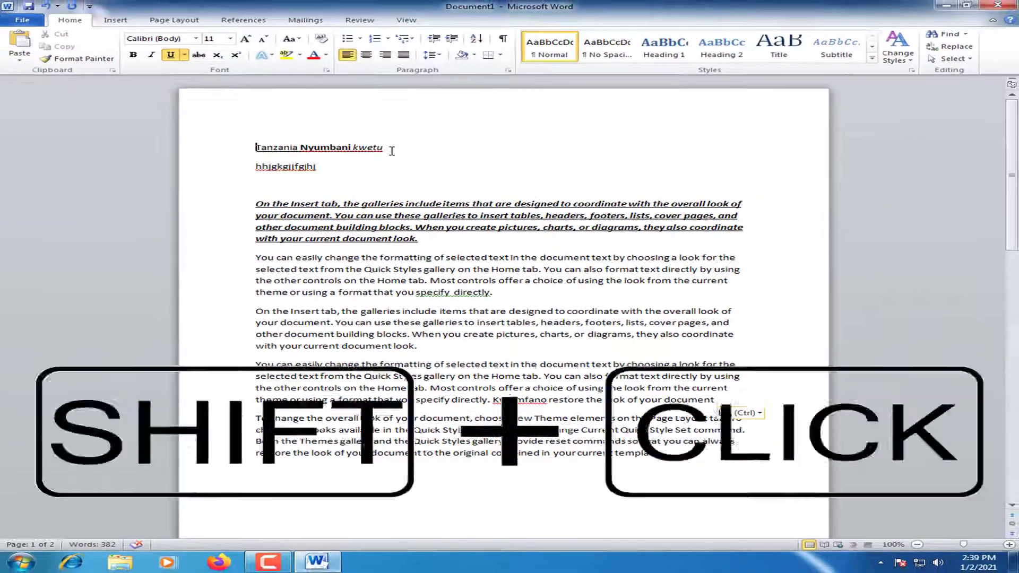
# Step: Give the Tanzania Nyumbani kwetu title the purple text effect and a yellow outline
pyautogui.keyDown('shift'); pyautogui.click(309, 114); pyautogui.keyUp('shift')
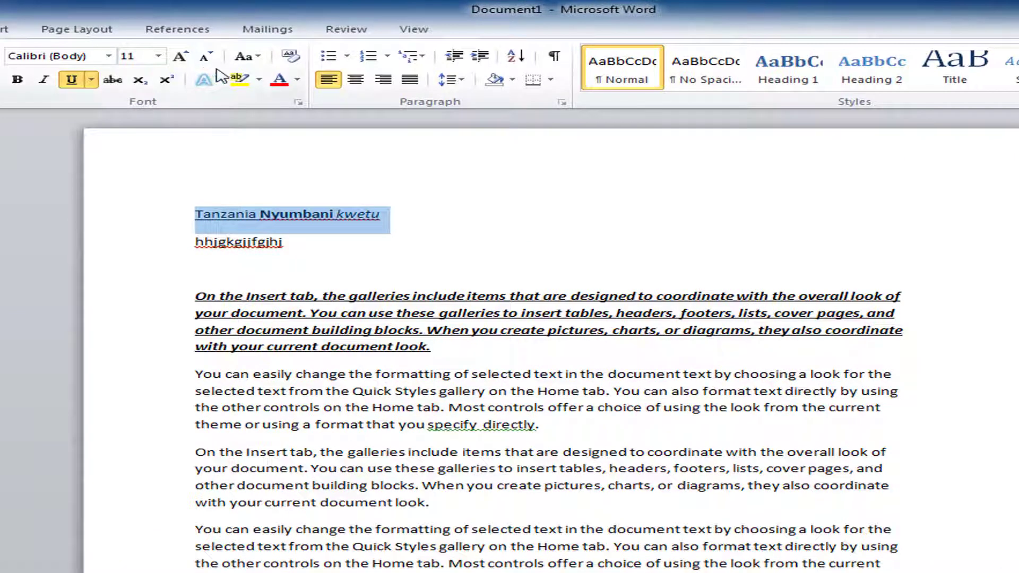
pyautogui.click(218, 78)
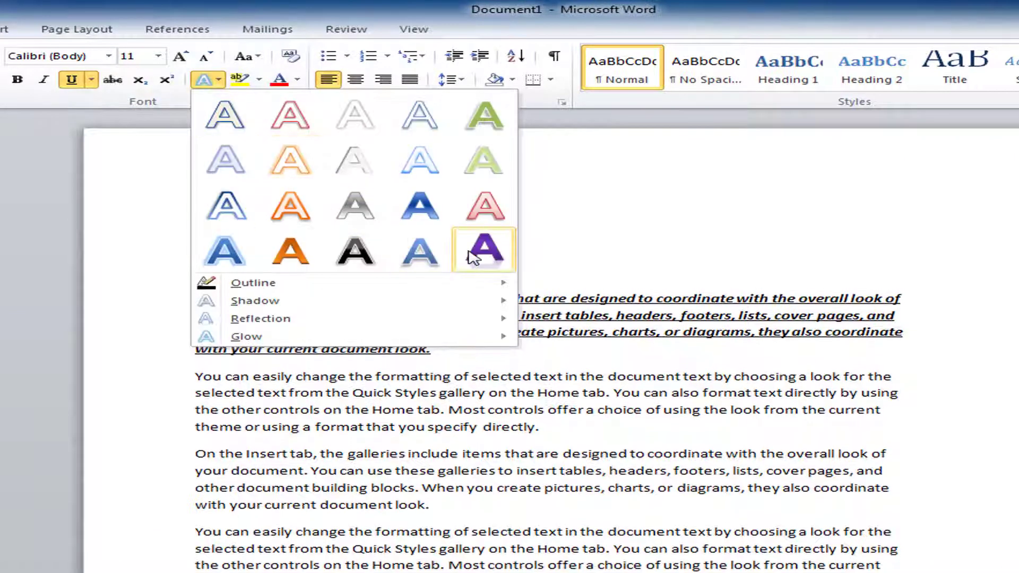
pyautogui.click(474, 258)
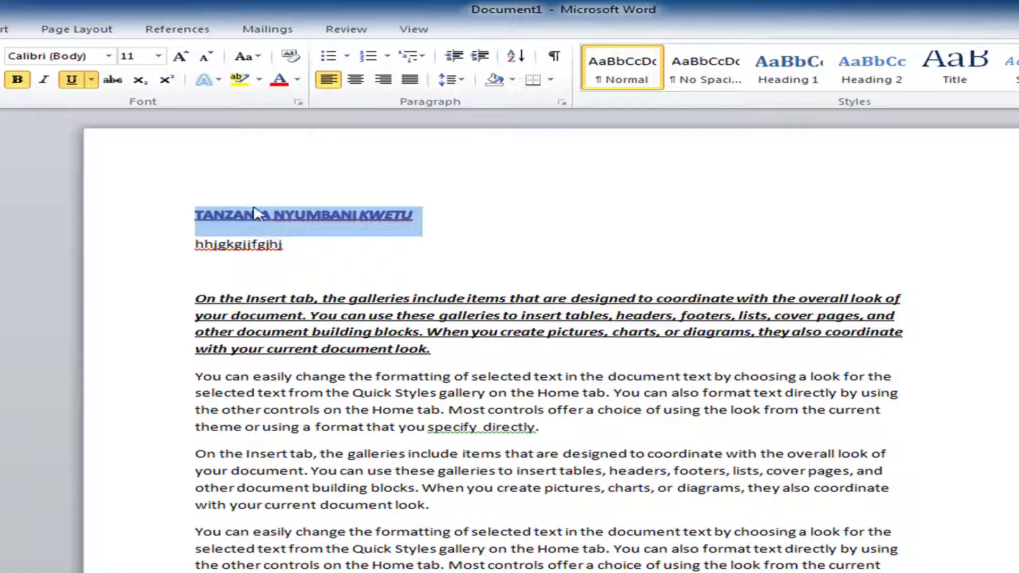
pyautogui.click(204, 80)
pyautogui.moveTo(405, 288)
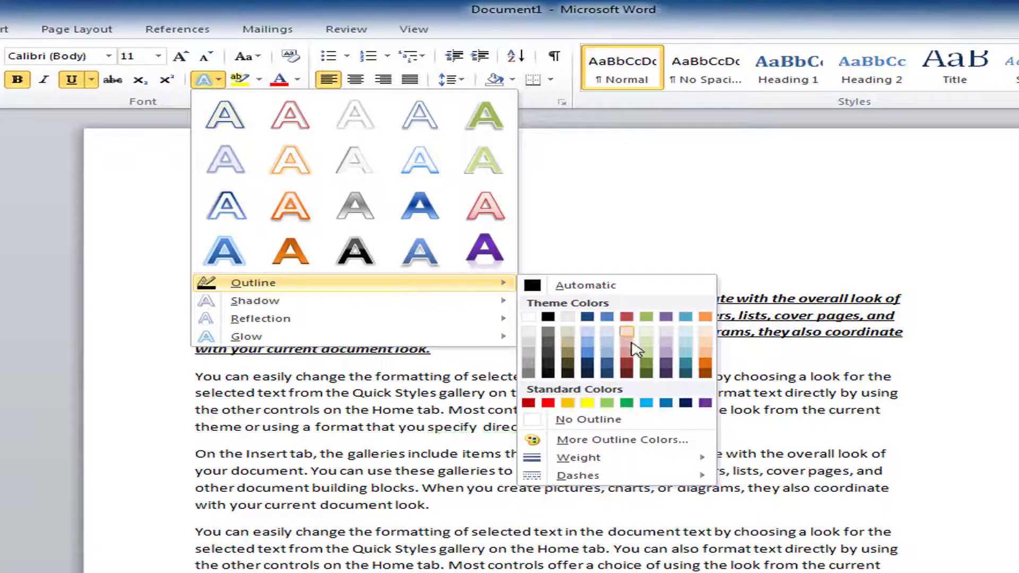
pyautogui.click(589, 403)
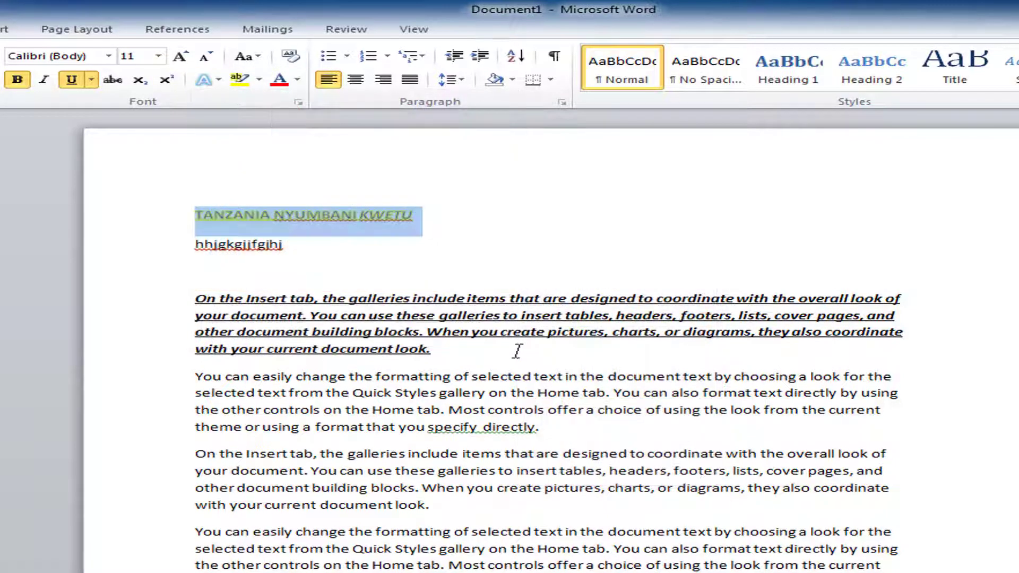
# Step: Grow the heading's font to 20 pt, then select its first letters 'TA'
pyautogui.click(179, 56)
pyautogui.click(180, 55)
pyautogui.click(180, 56)
pyautogui.click(180, 56)
pyautogui.click(180, 56)
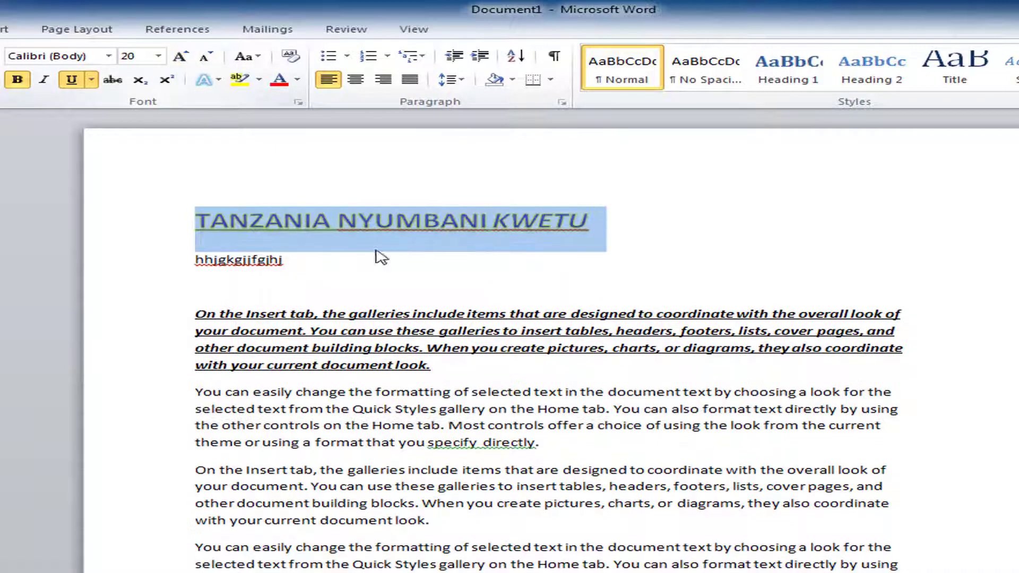
pyautogui.click(395, 221)
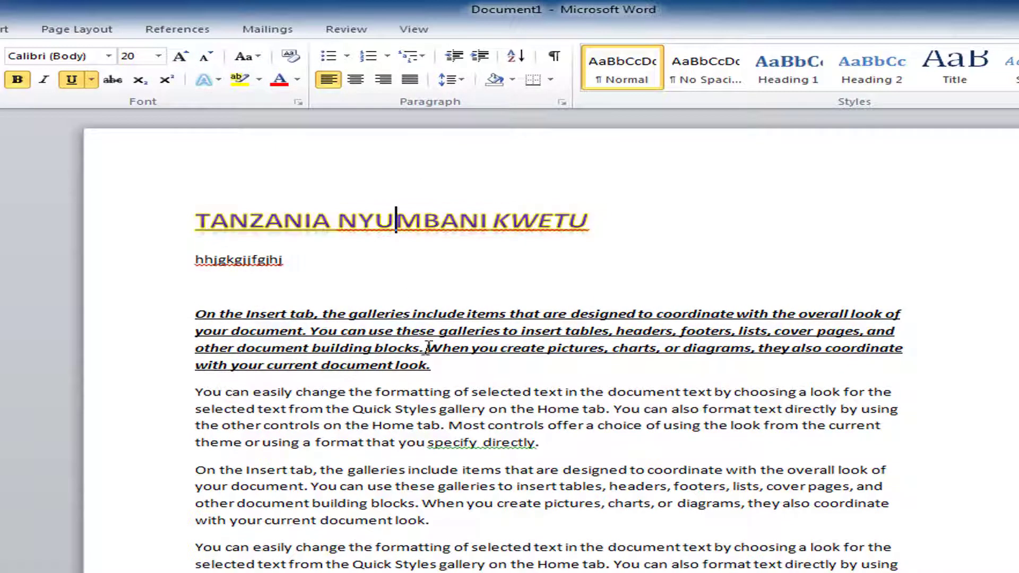
pyautogui.tripleClick(371, 231)
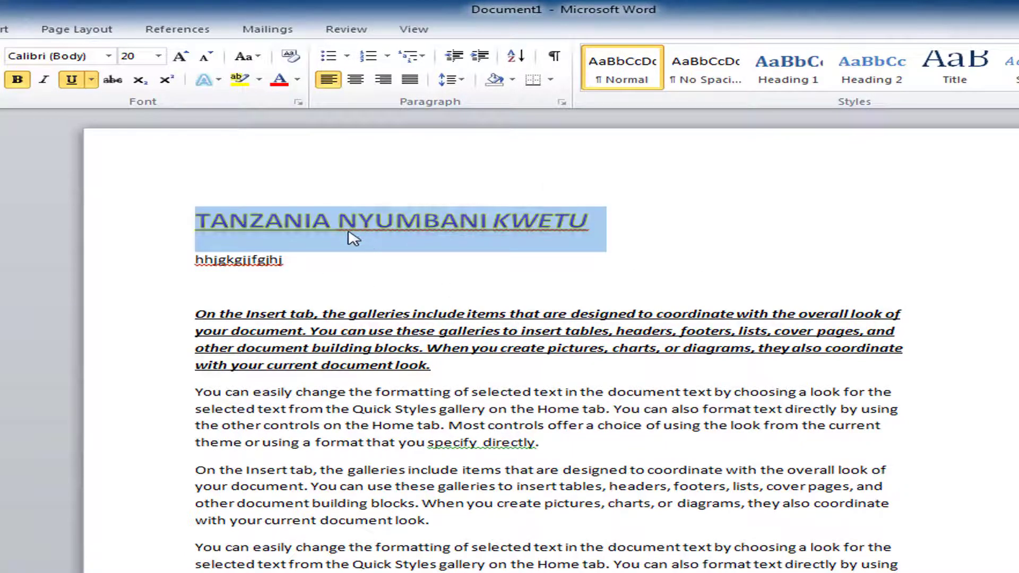
pyautogui.click(351, 231)
pyautogui.moveTo(205, 222); pyautogui.dragTo(228, 225)
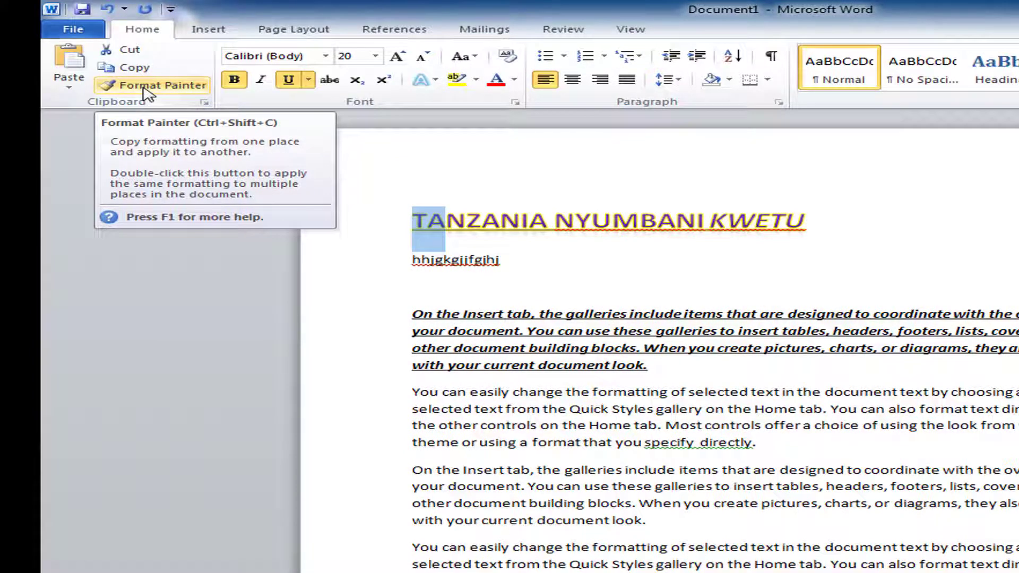
# Step: Format-paint the heading style onto 'On the Insert tab, the galleries include'
pyautogui.click(144, 89)
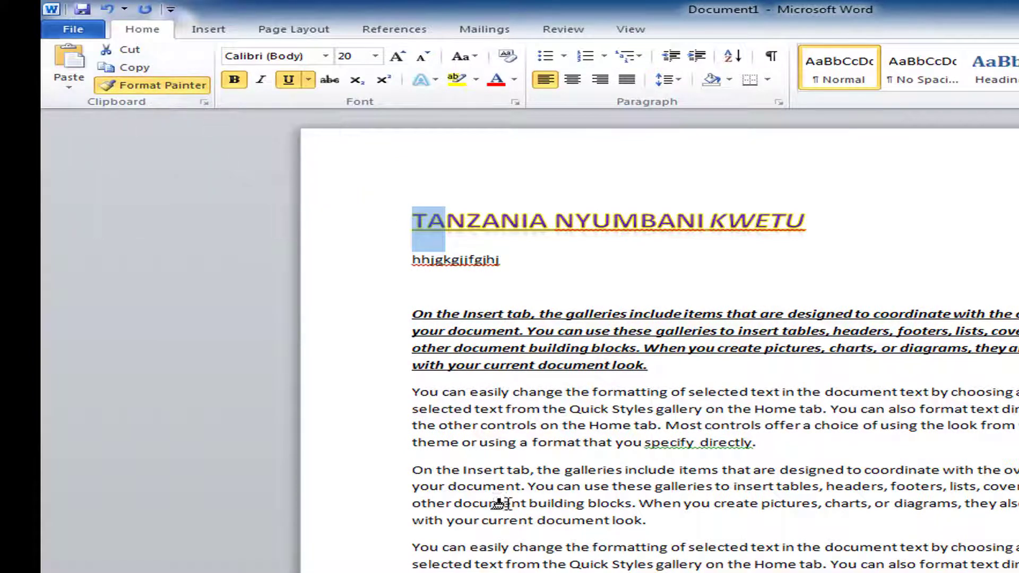
pyautogui.moveTo(410, 469); pyautogui.dragTo(657, 472)
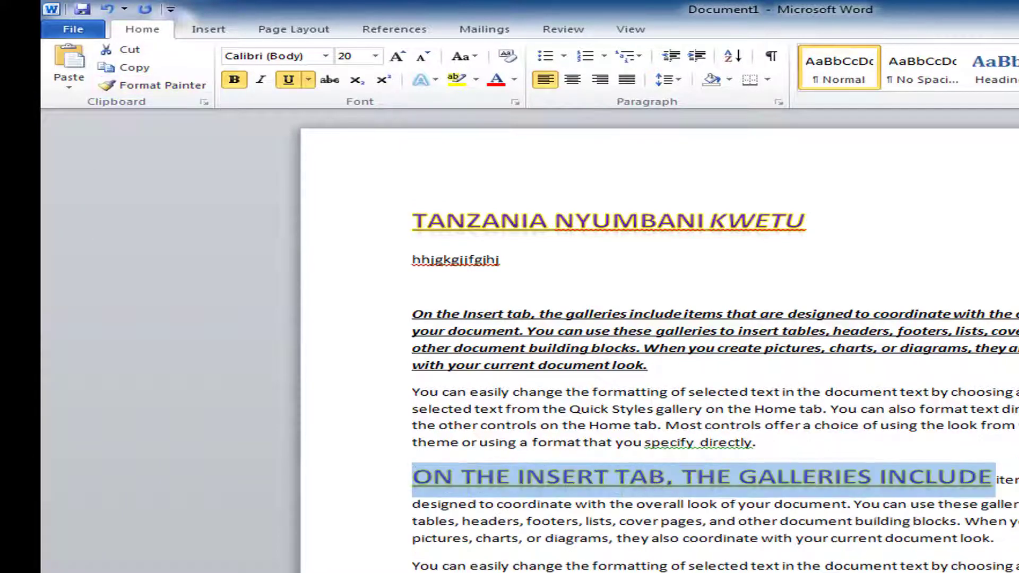
pyautogui.click(801, 523)
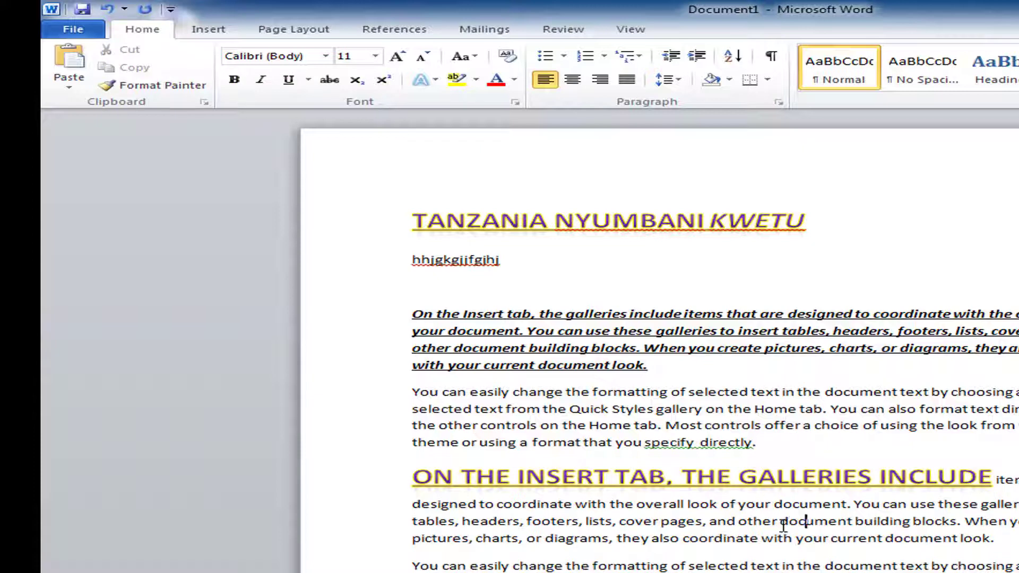
# Step: Copy the title's formatting with Ctrl+Shift+C and paste it onto the final line with Ctrl+Shift+V
pyautogui.tripleClick(467, 223)
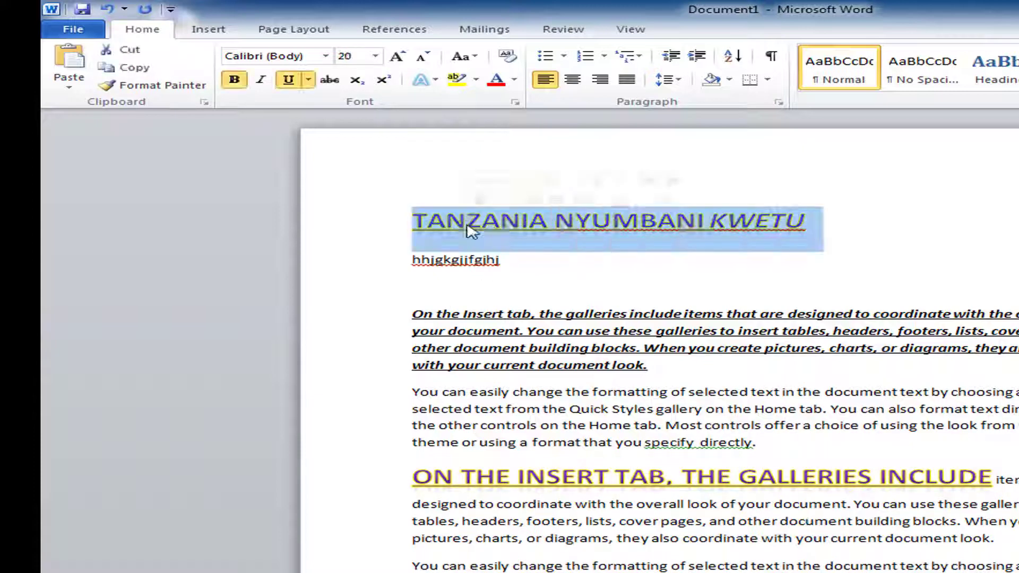
pyautogui.hotkey('ctrl', 'shift', 'c')
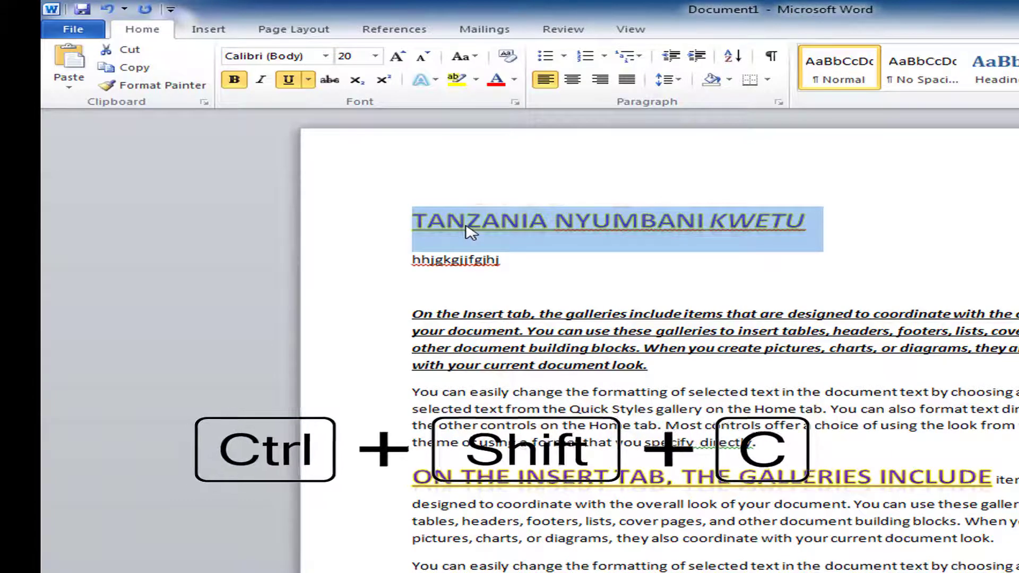
pyautogui.scroll(-4, 406, 350)
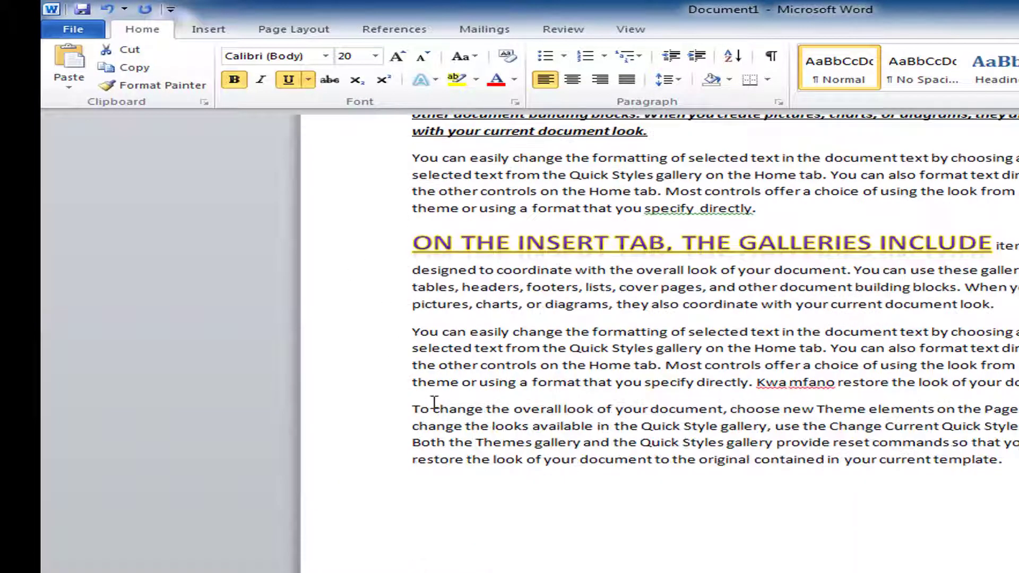
pyautogui.moveTo(416, 459); pyautogui.dragTo(950, 484)
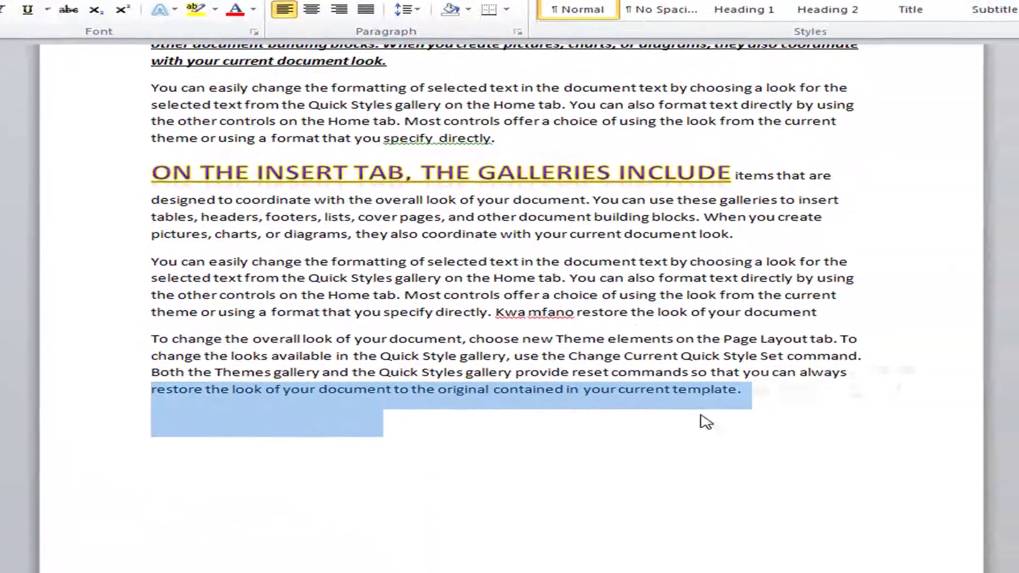
pyautogui.hotkey('ctrl', 'shift', 'v')
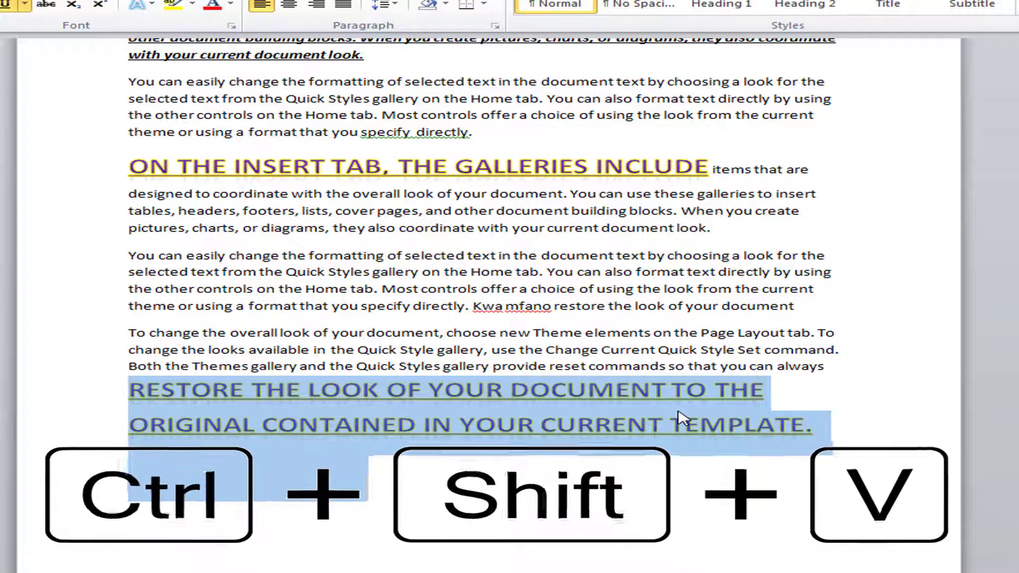
pyautogui.click(648, 455)
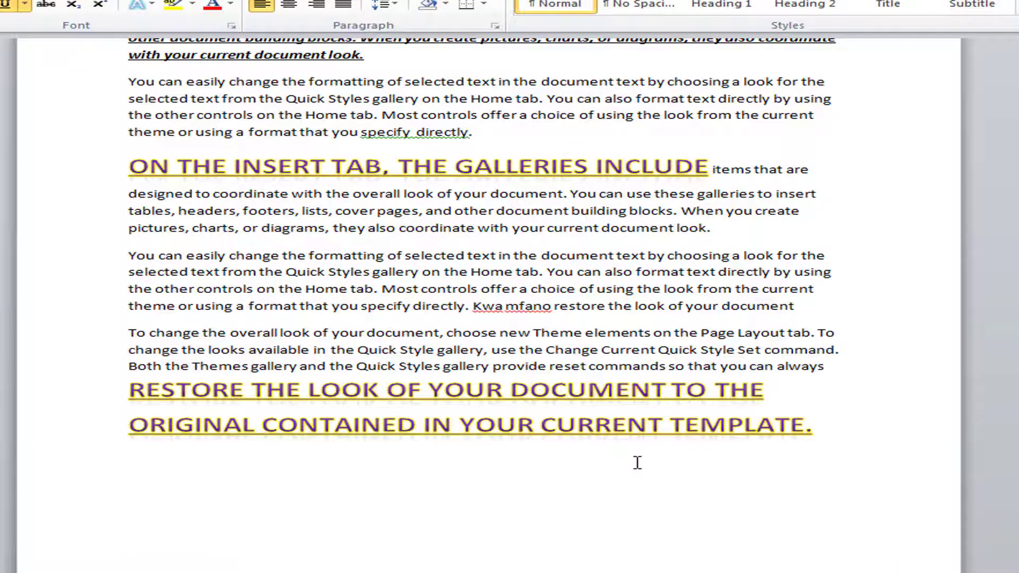